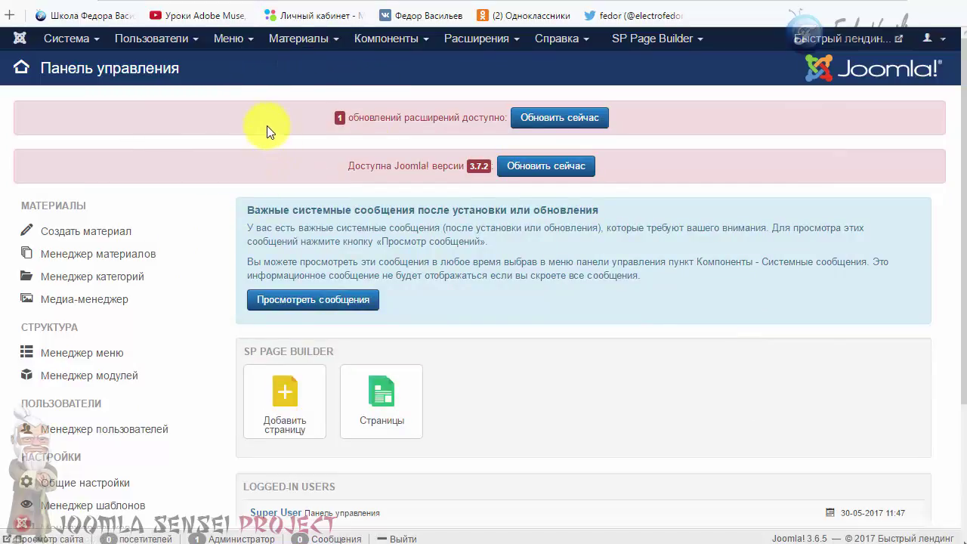
# - View the DropEditor profiles list and open the Droppics image gallery manager
pyautogui.click(375, 41)
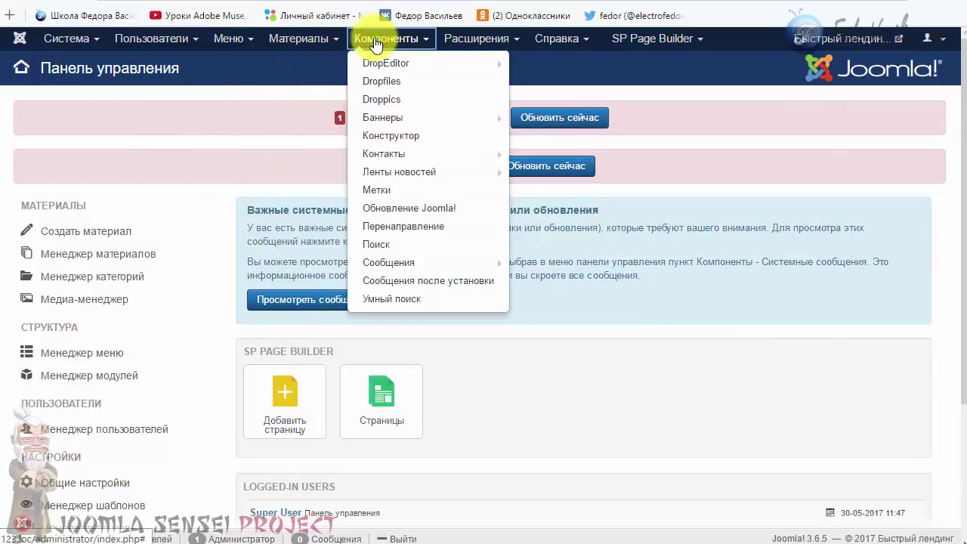
pyautogui.moveTo(390, 60)
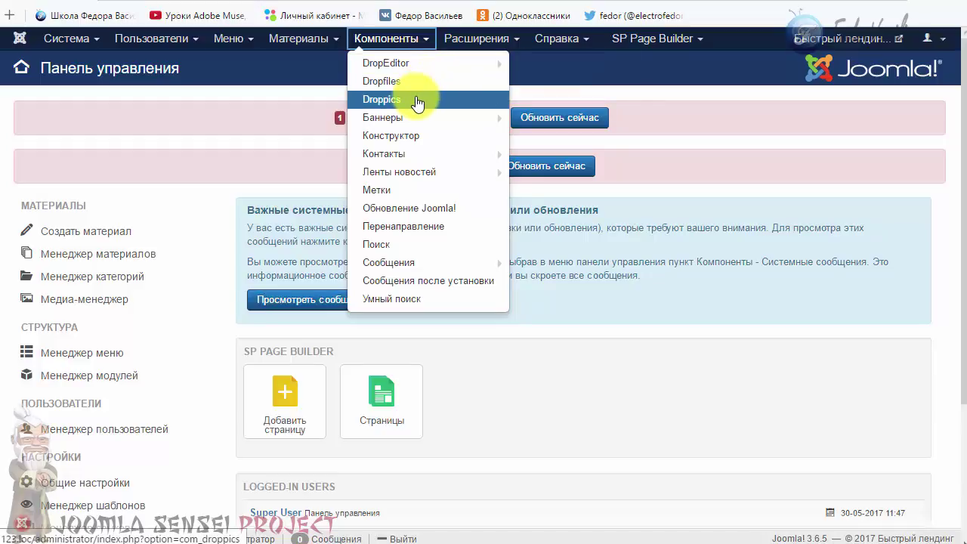
pyautogui.click(408, 67)
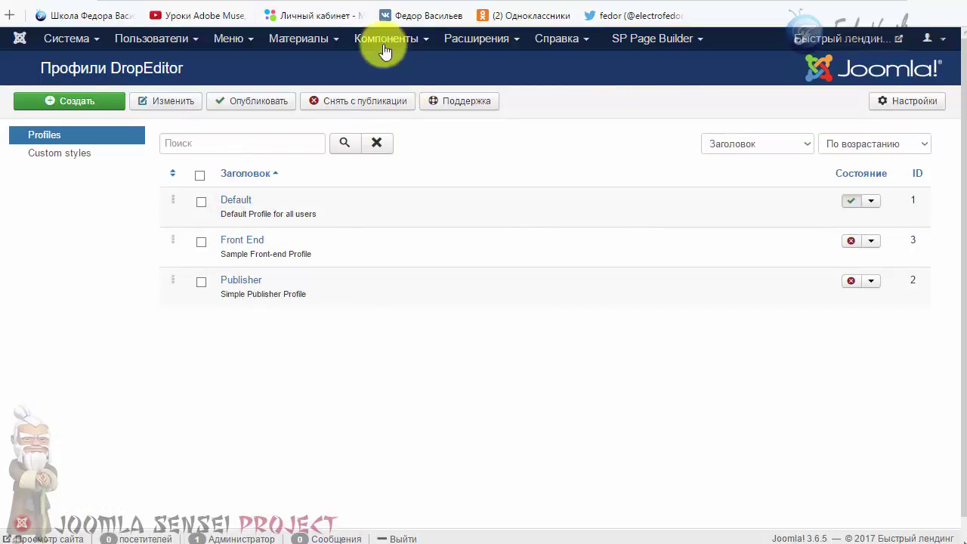
pyautogui.click(414, 40)
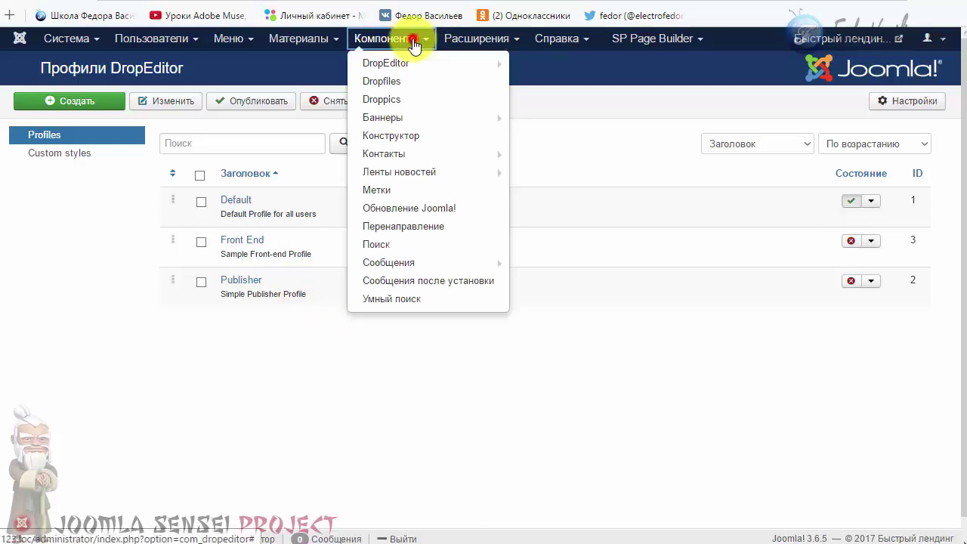
pyautogui.click(379, 101)
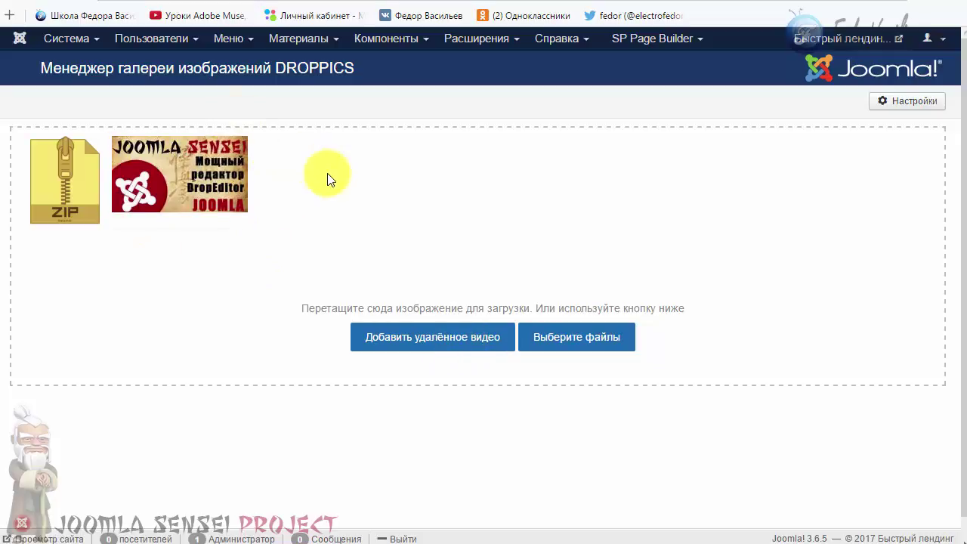
# - Open the article titled "1" from the article manager to view its content
pyautogui.click(295, 45)
pyautogui.moveTo(294, 63)
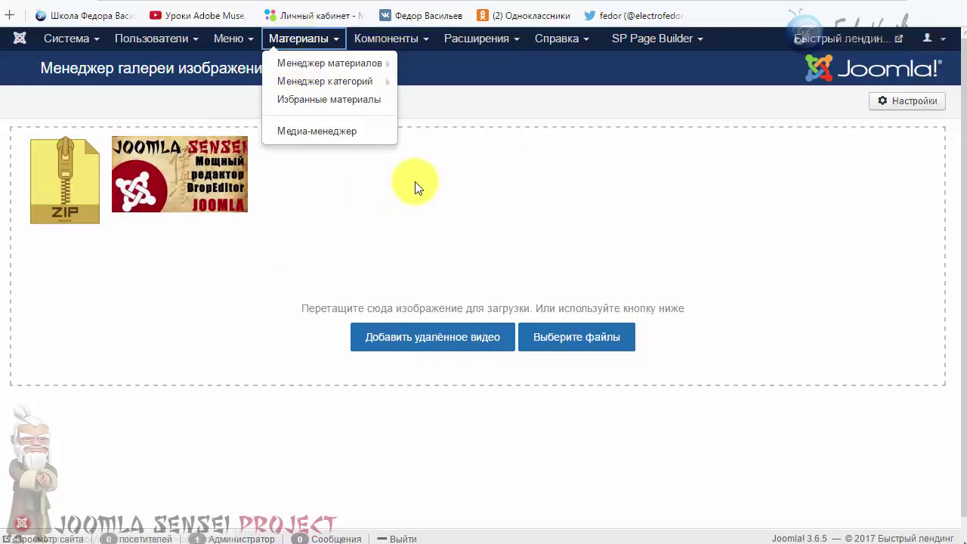
pyautogui.click(520, 204)
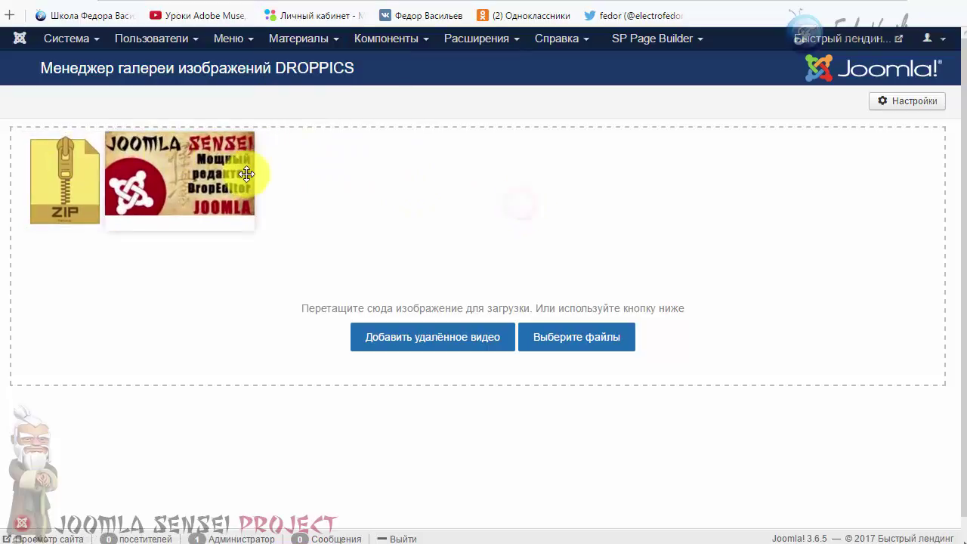
pyautogui.click(318, 43)
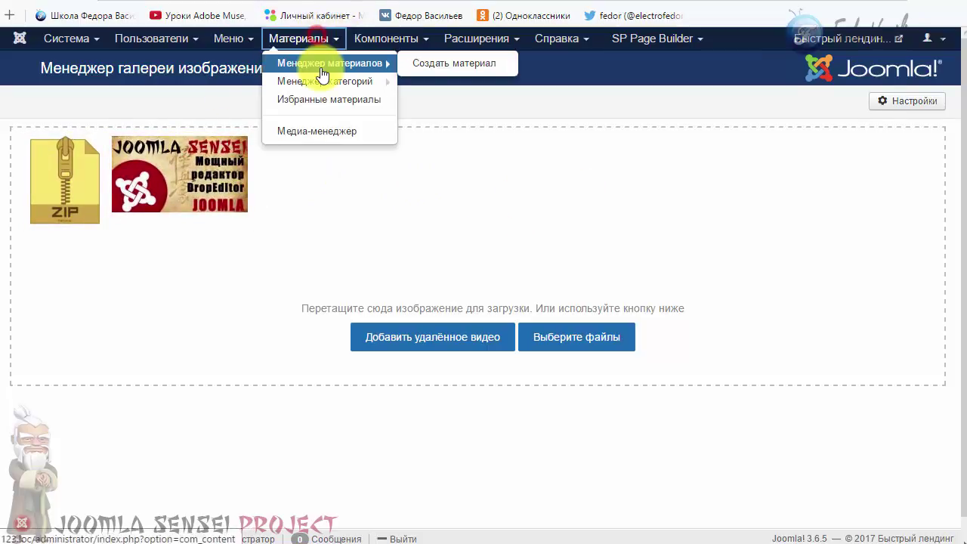
pyautogui.click(319, 67)
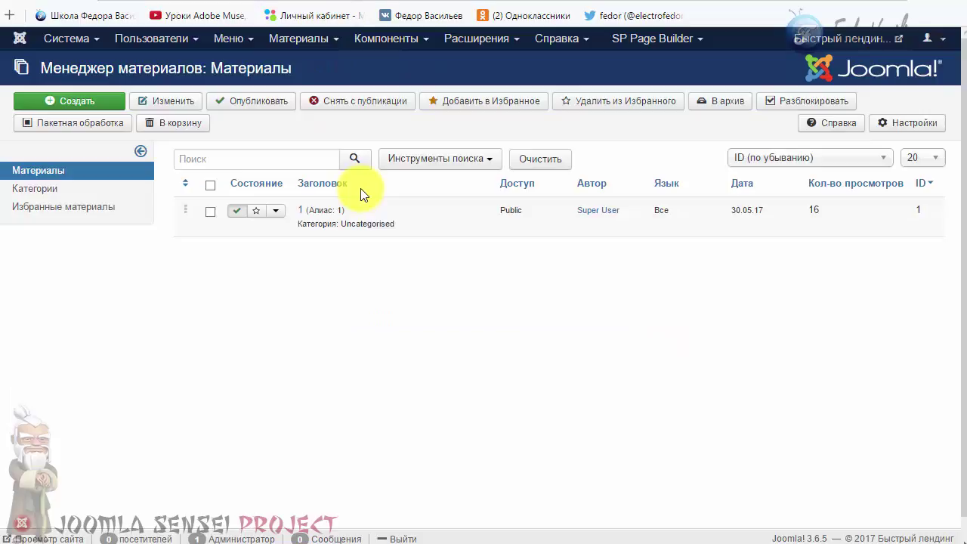
pyautogui.click(301, 210)
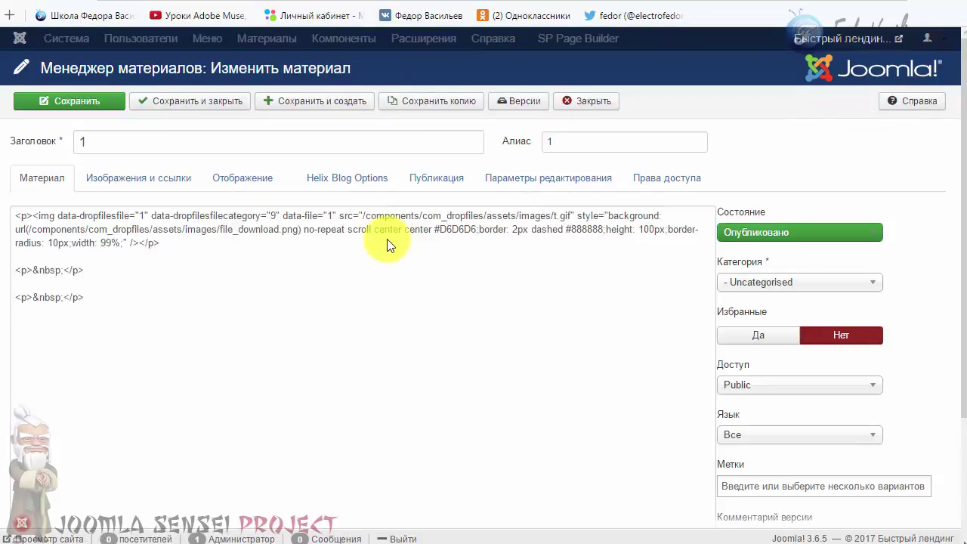
pyautogui.click(78, 217)
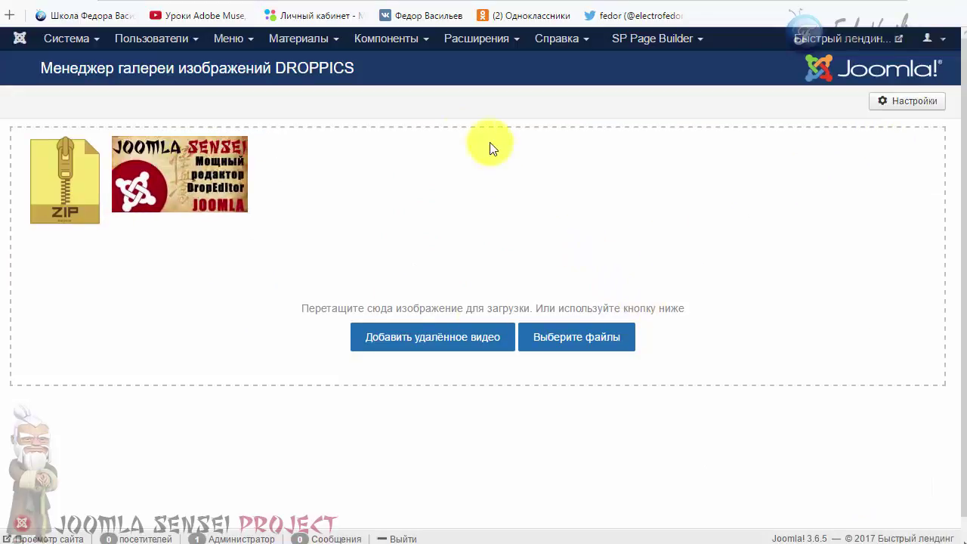
pyautogui.click(360, 38)
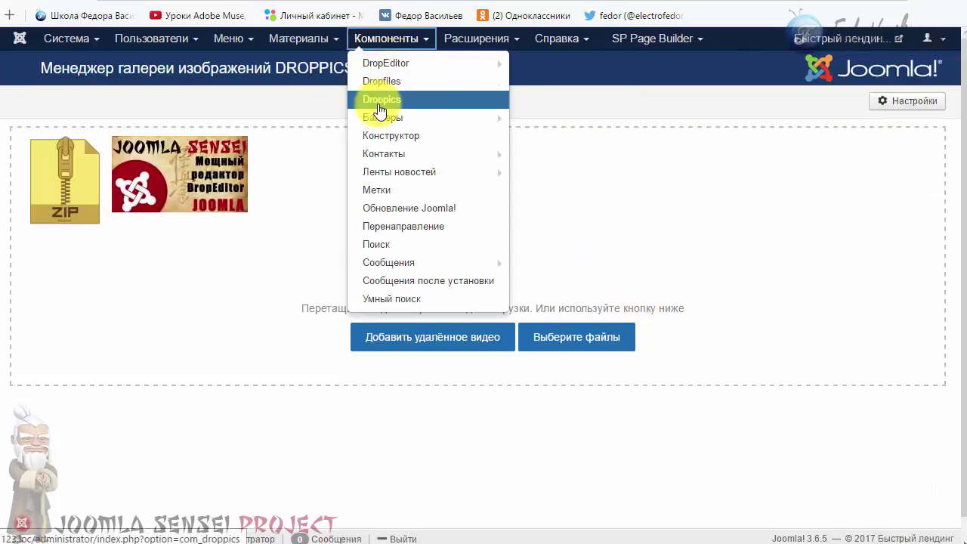
pyautogui.moveTo(399, 172)
pyautogui.click(568, 189)
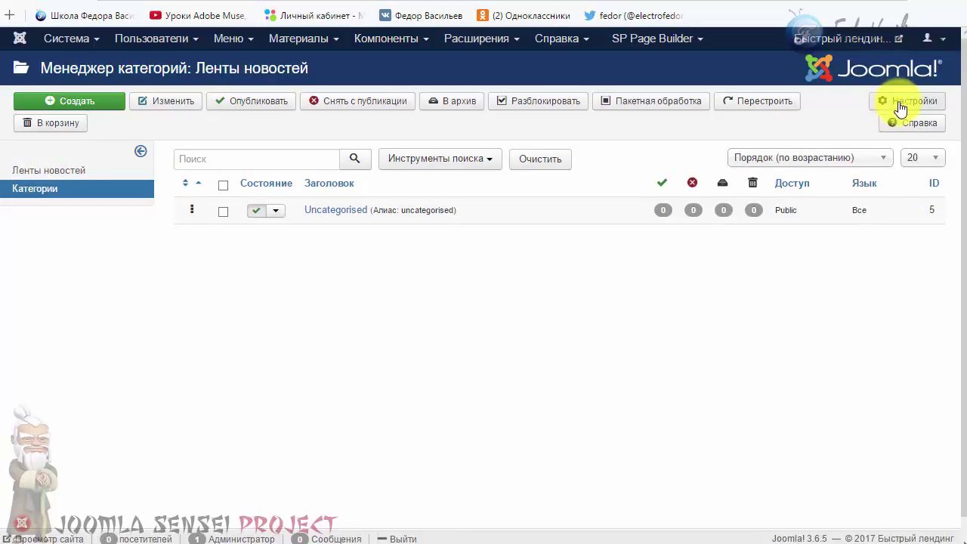
pyautogui.click(900, 106)
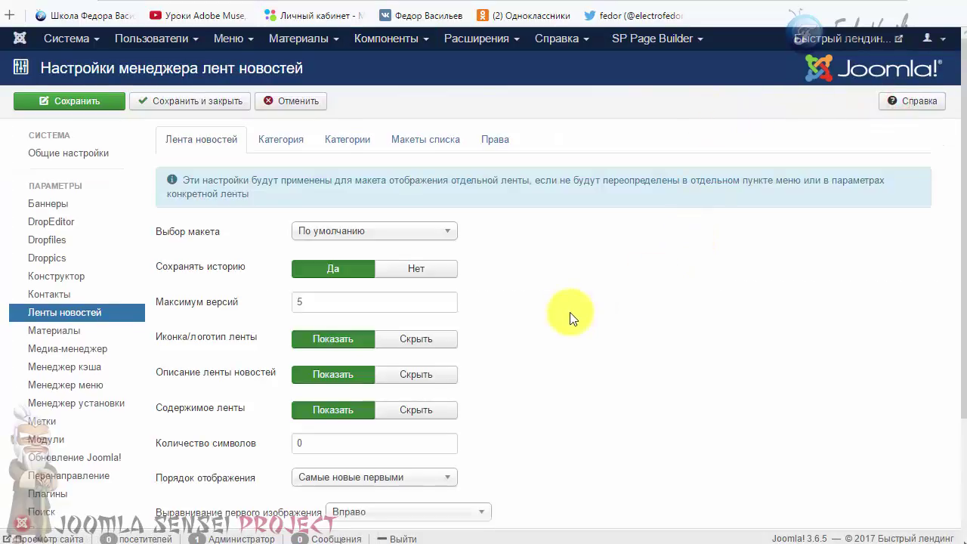
pyautogui.scroll(-1, 210, 221)
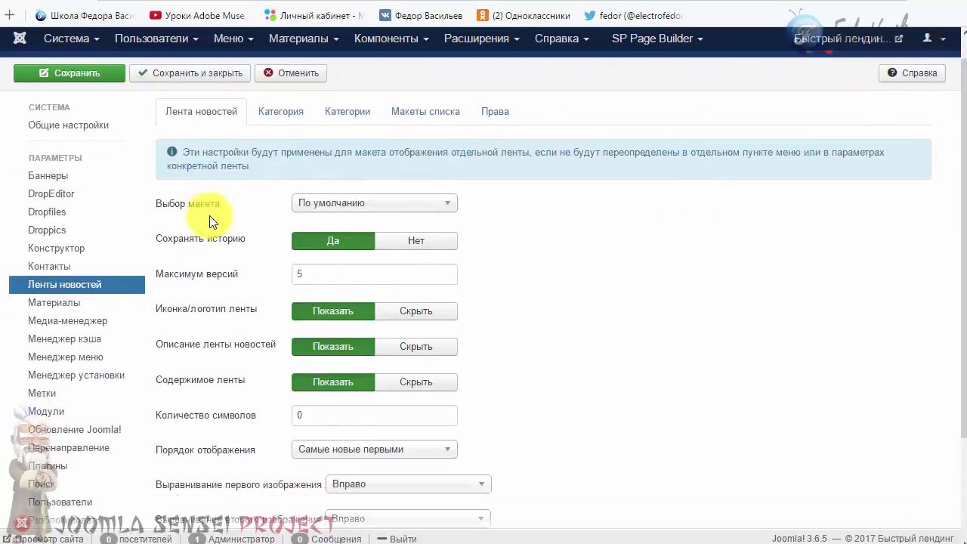
pyautogui.scroll(-2, 210, 217)
pyautogui.scroll(3, 479, 238)
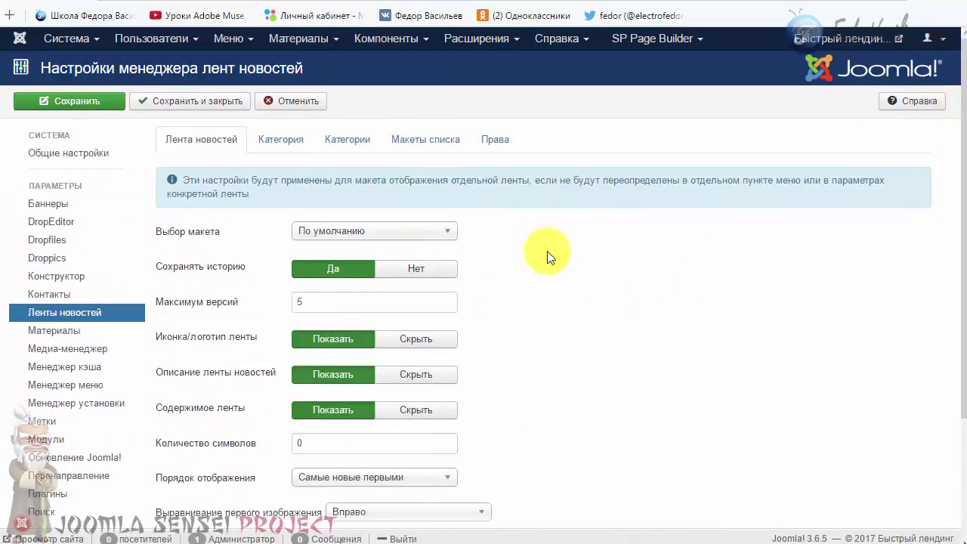
# - Open the settings page of the Droppics component
pyautogui.click(390, 38)
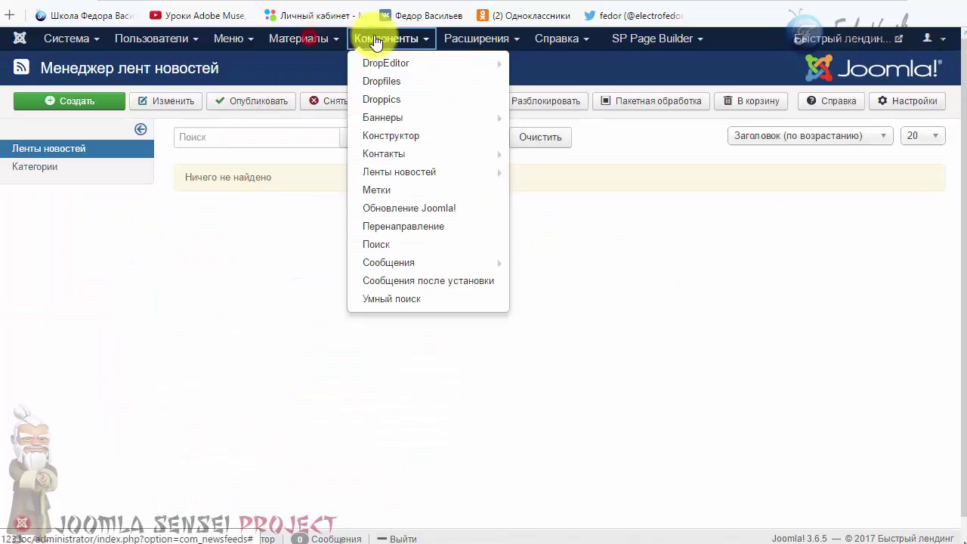
pyautogui.click(395, 104)
pyautogui.click(874, 99)
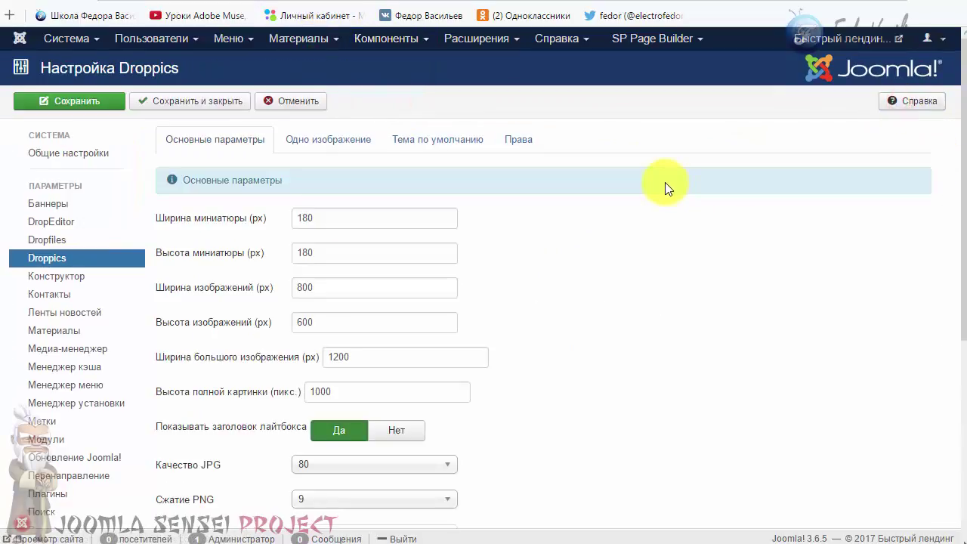
# - Examine the thumbnail width and height fields in the Droppics basic parameters
pyautogui.scroll(-1, 224, 178)
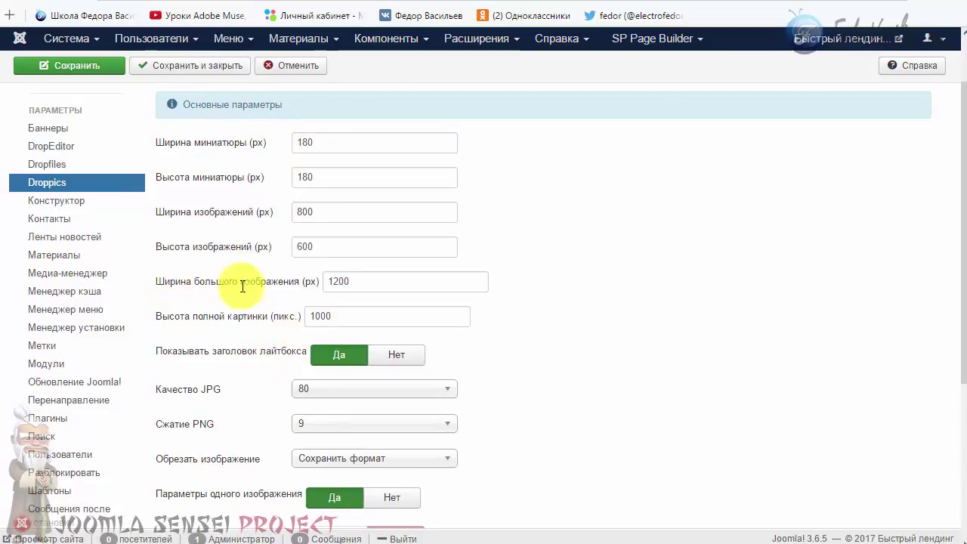
pyautogui.doubleClick(327, 147)
pyautogui.doubleClick(324, 176)
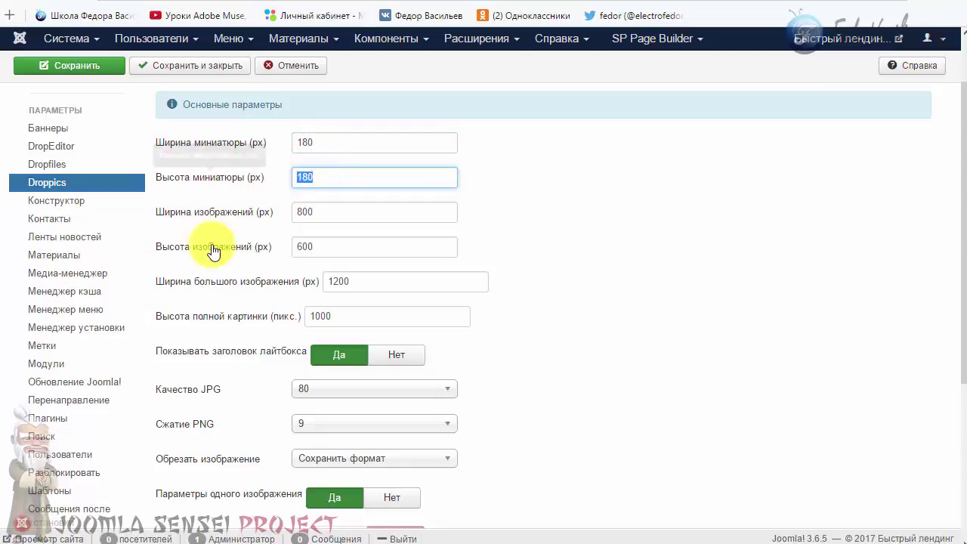
pyautogui.scroll(1, 359, 210)
pyautogui.click(328, 248)
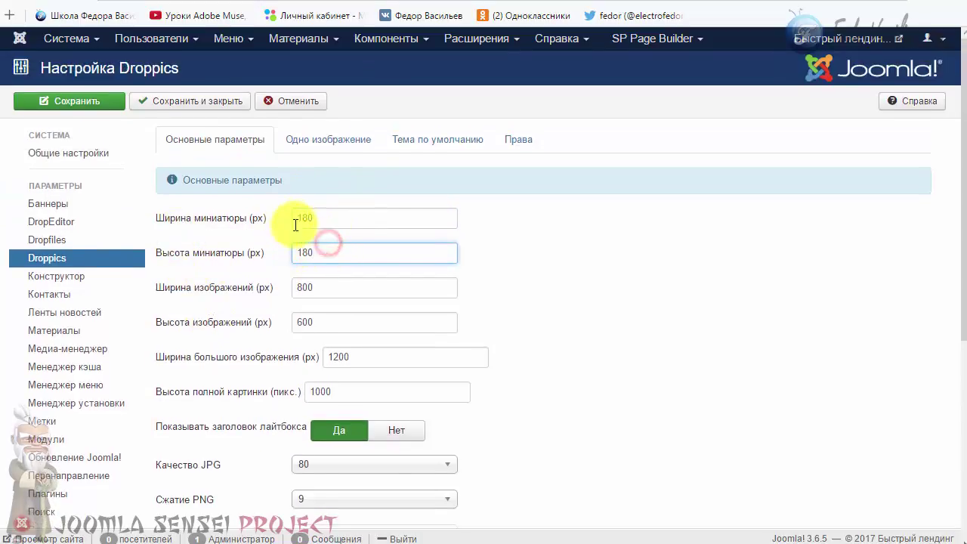
pyautogui.doubleClick(335, 210)
pyautogui.moveTo(335, 240); pyautogui.dragTo(218, 222)
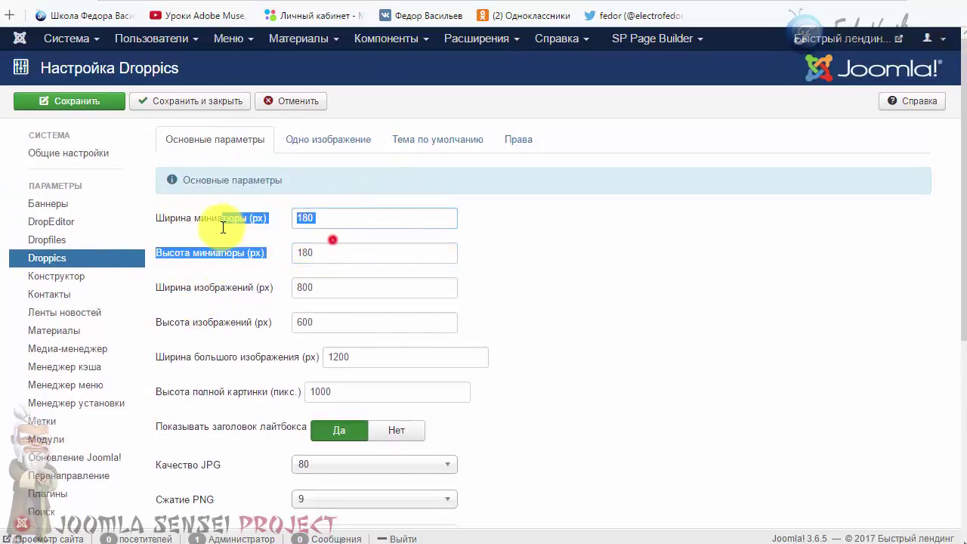
pyautogui.doubleClick(305, 245)
# - Examine the full picture height and the available JPG quality levels, choosing 80
pyautogui.scroll(-2, 538, 253)
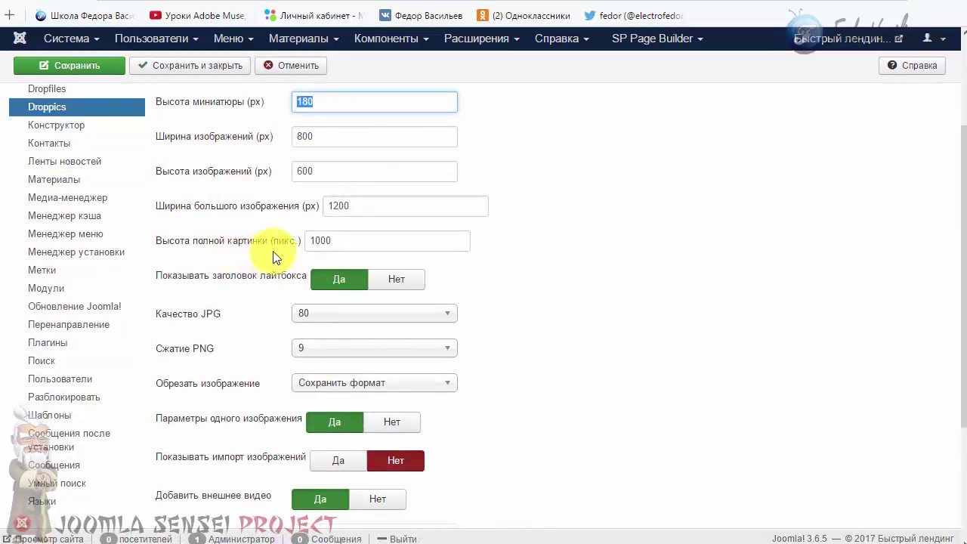
pyautogui.click(333, 242)
pyautogui.doubleClick(333, 242)
pyautogui.scroll(-1, 553, 263)
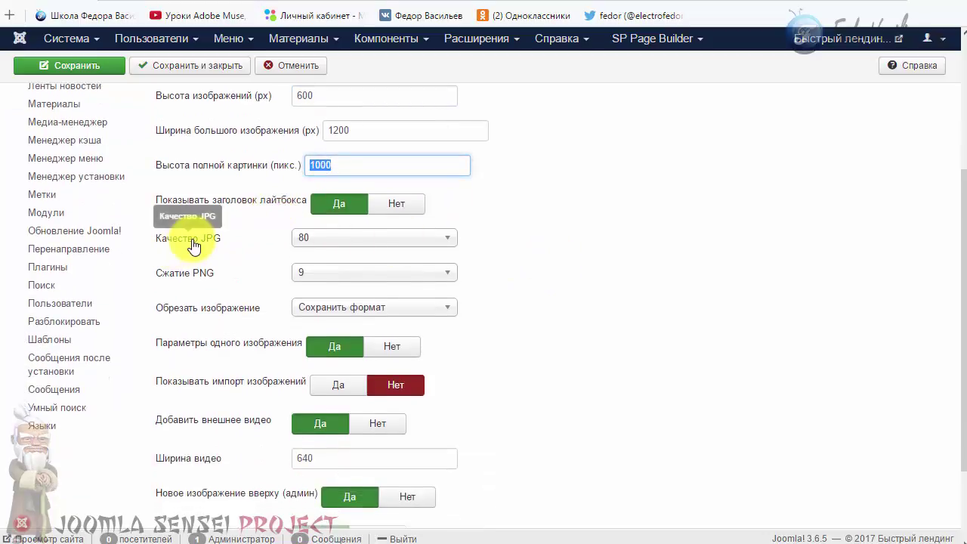
pyautogui.click(317, 253)
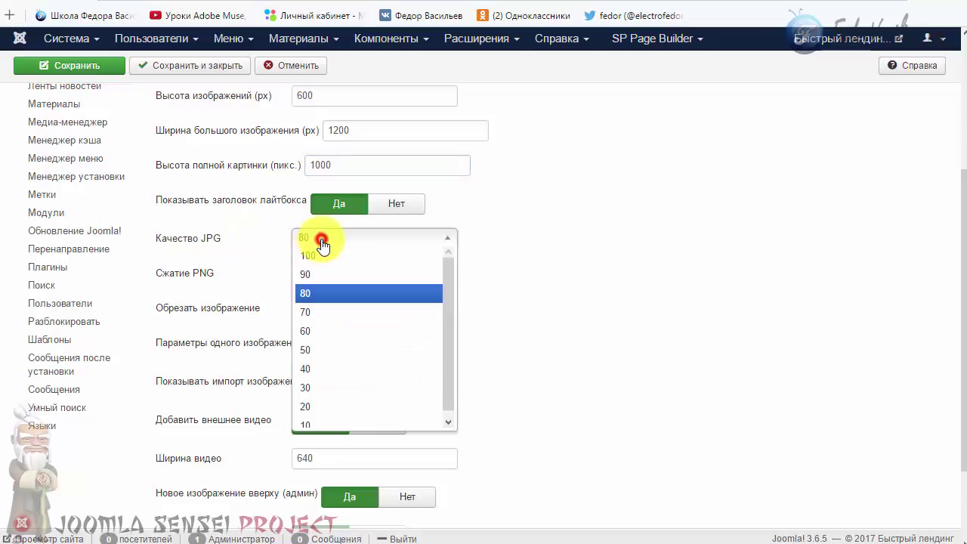
pyautogui.click(367, 297)
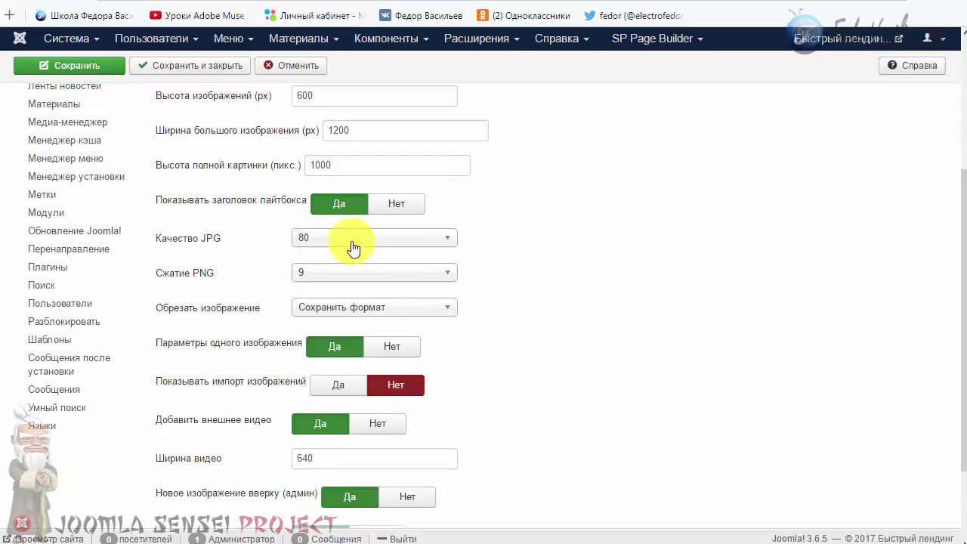
# - Examine the PNG compression, image cropping and image import options in the basic parameters
pyautogui.scroll(-1, 548, 248)
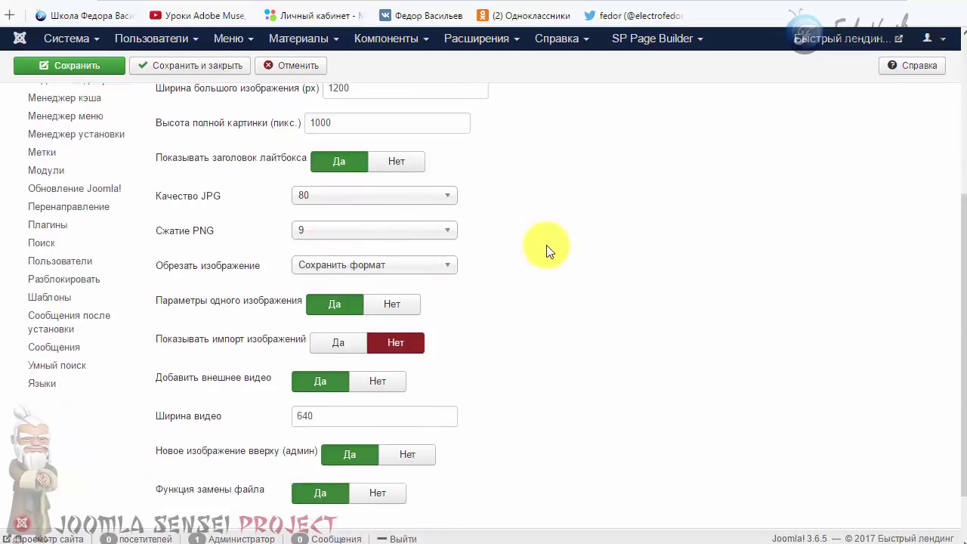
pyautogui.scroll(-2, 547, 249)
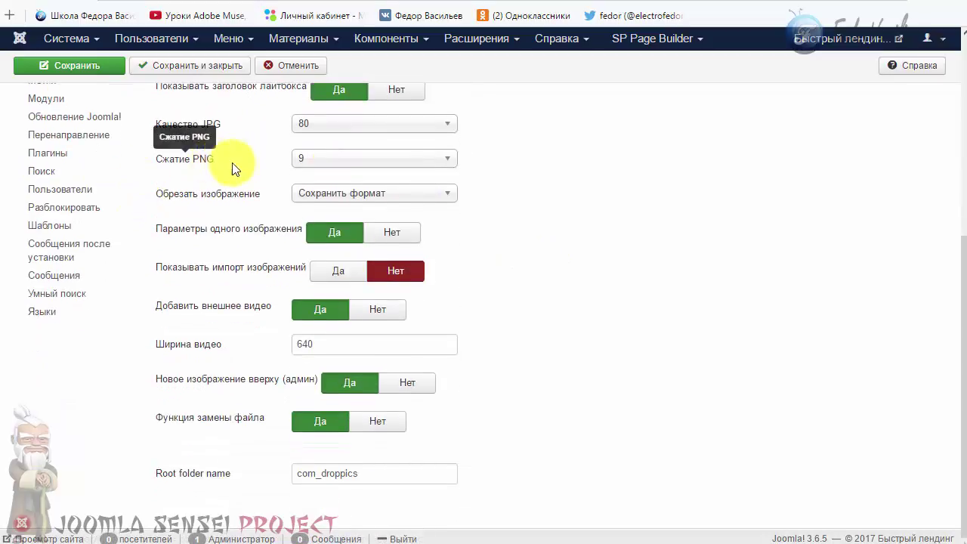
pyautogui.click(345, 160)
pyautogui.click(519, 168)
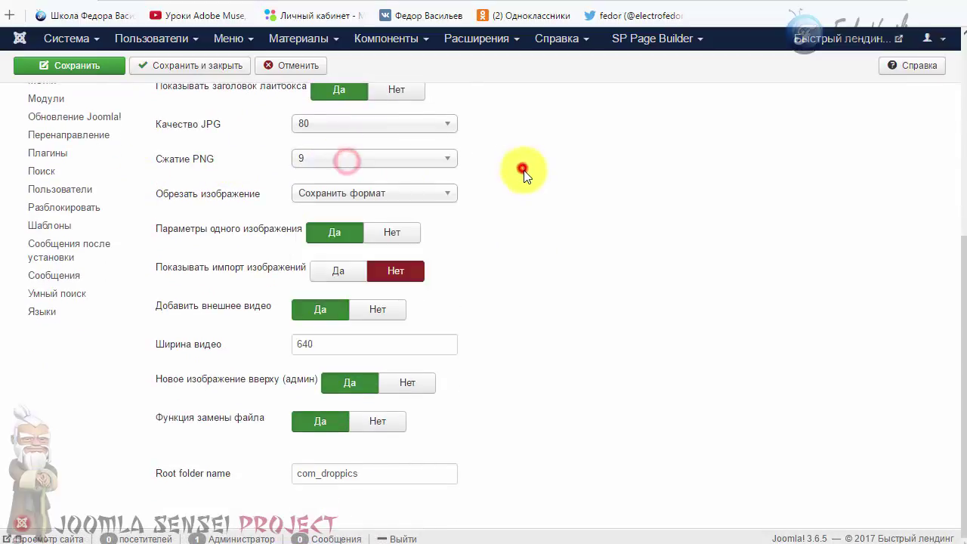
pyautogui.click(292, 197)
pyautogui.click(570, 310)
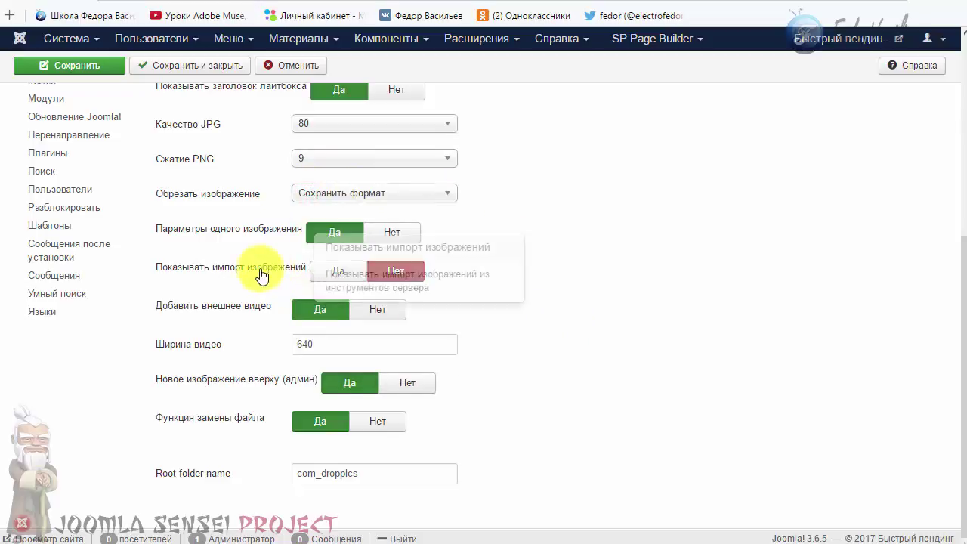
pyautogui.moveTo(253, 275)
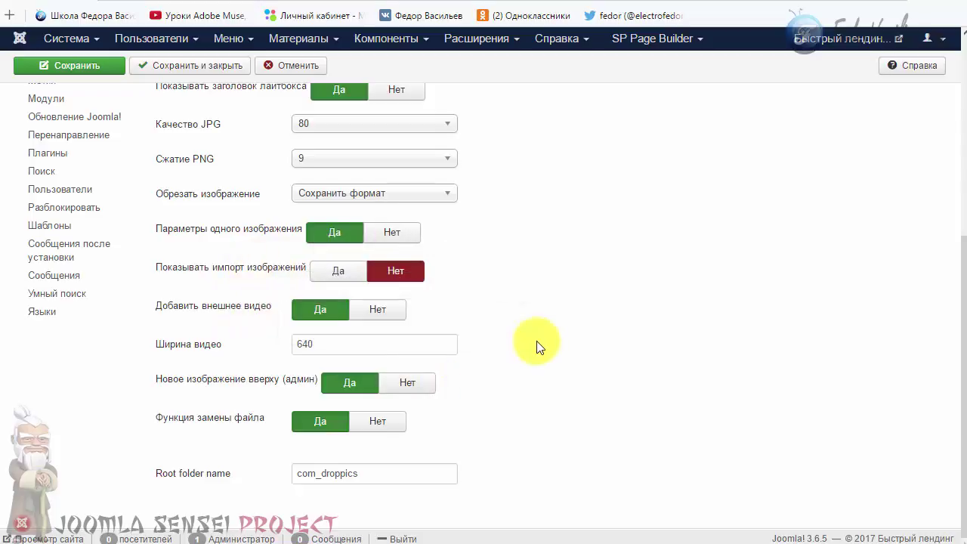
# - Examine the left, top, right and bottom margin fields in the Droppics single-image settings
pyautogui.scroll(5, 395, 350)
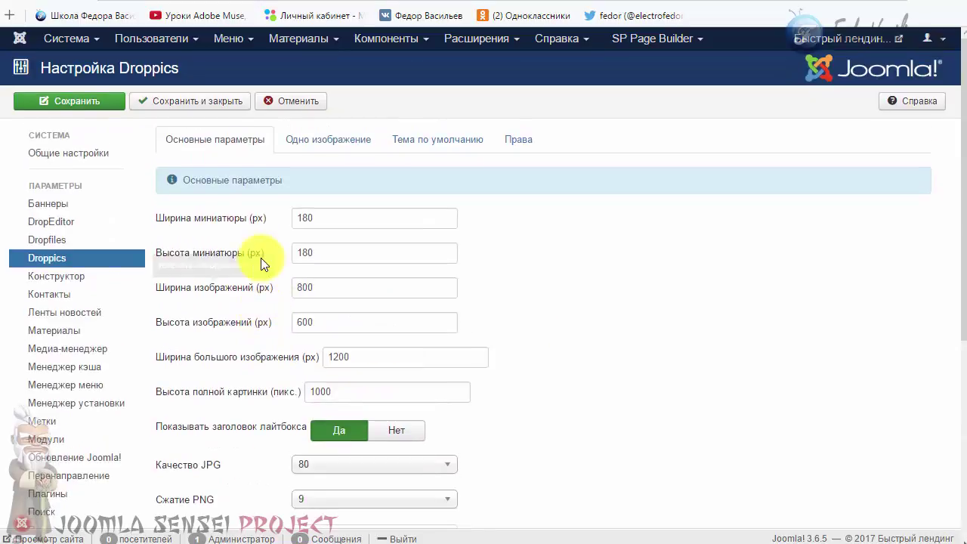
pyautogui.click(319, 151)
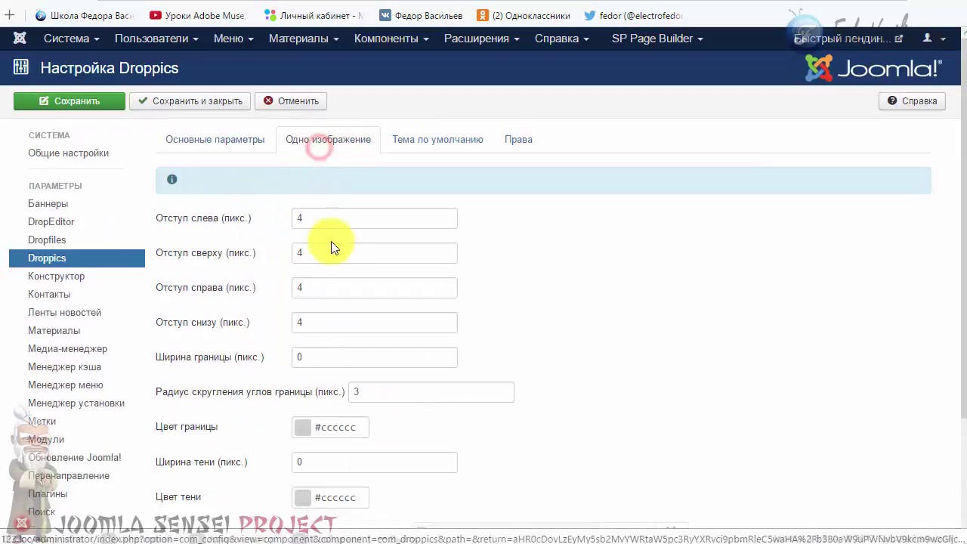
pyautogui.doubleClick(299, 217)
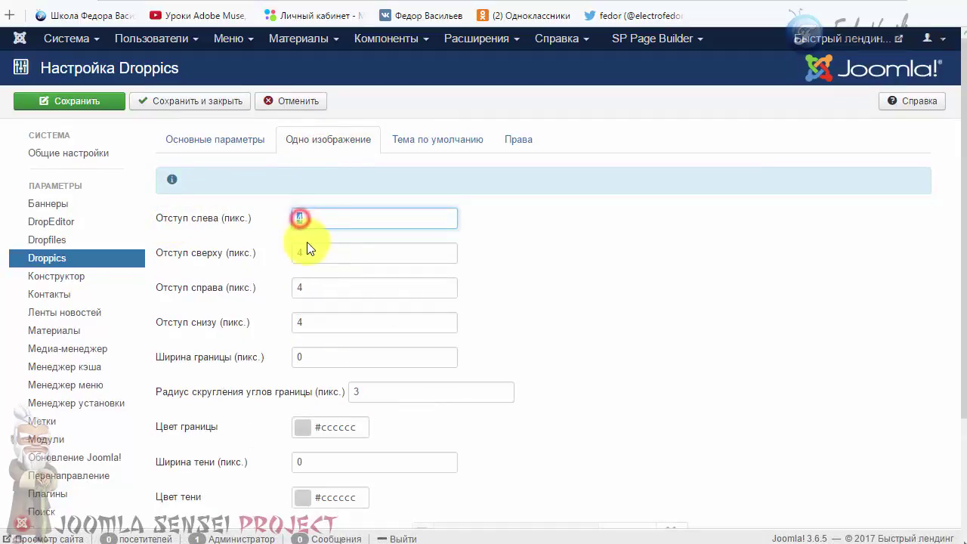
pyautogui.doubleClick(303, 253)
pyautogui.doubleClick(321, 287)
pyautogui.doubleClick(324, 323)
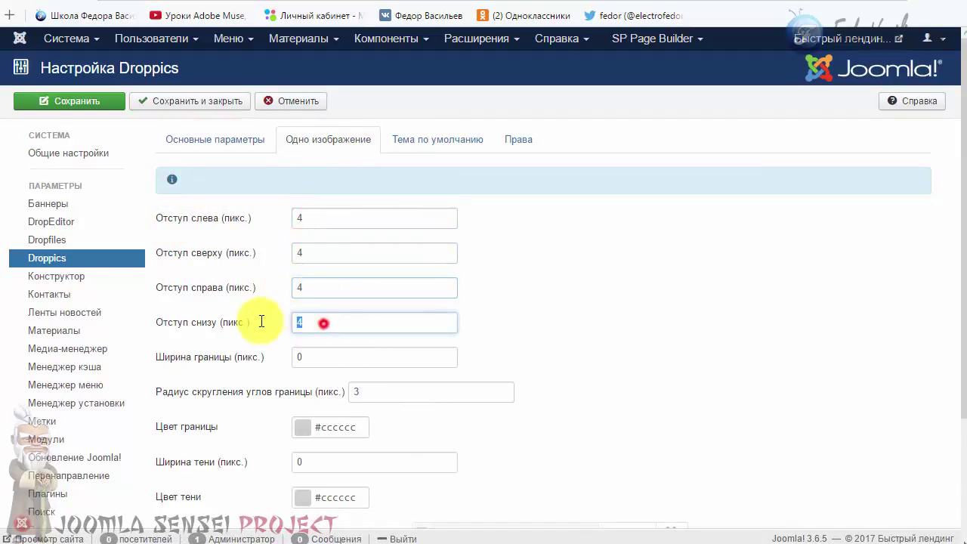
# - Examine the margin, border, shadow, click action, default size and default position options in the Droppics single-image settings
pyautogui.doubleClick(303, 356)
pyautogui.doubleClick(317, 282)
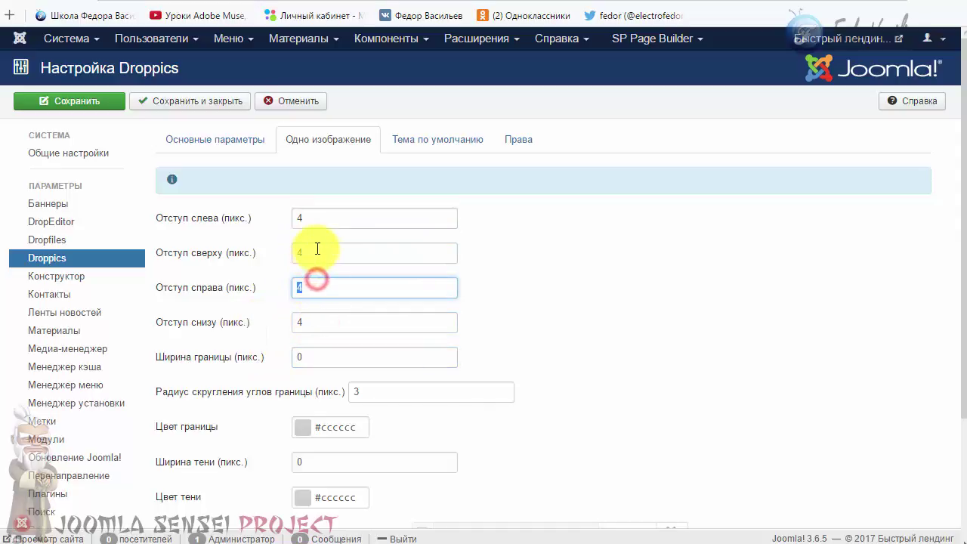
pyautogui.doubleClick(318, 251)
pyautogui.doubleClick(306, 218)
pyautogui.scroll(-5, 240, 227)
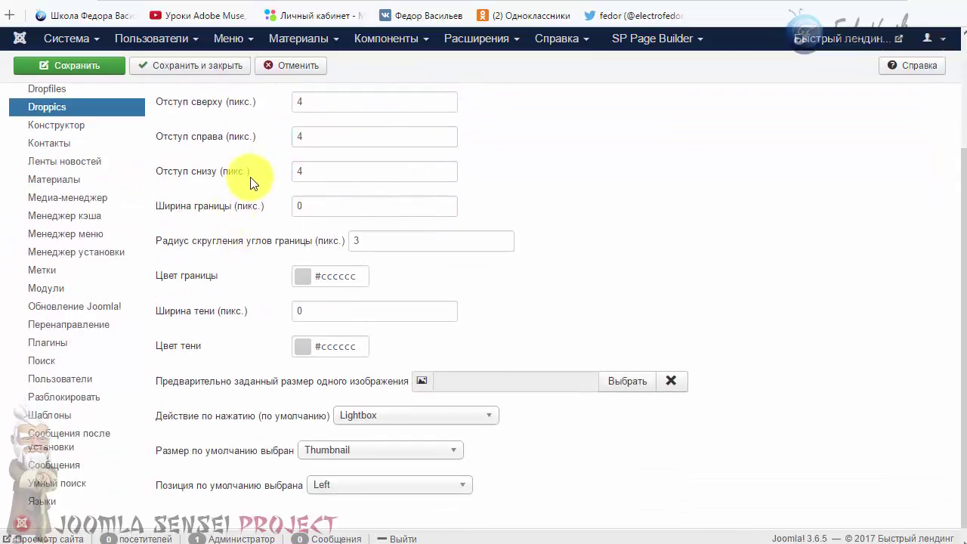
pyautogui.scroll(-1, 245, 189)
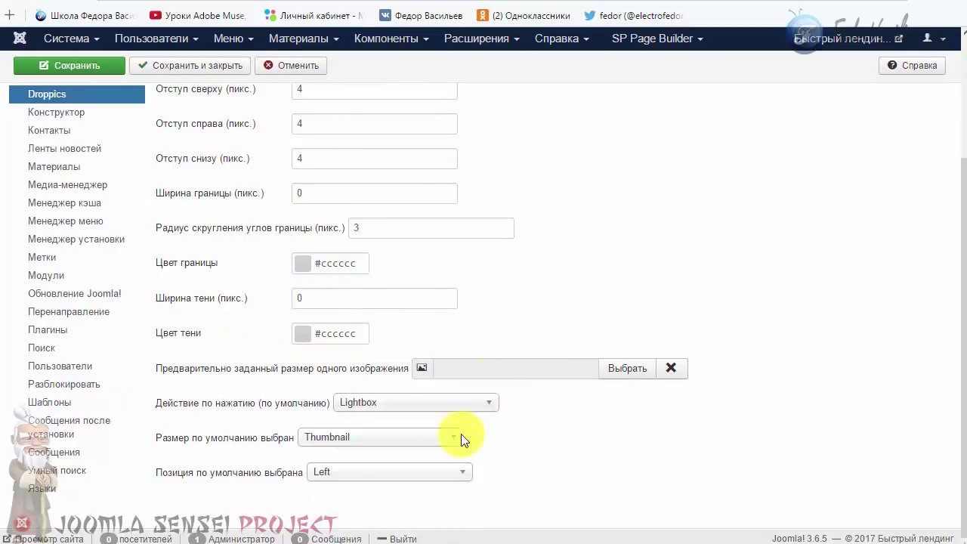
# - Examine the border, shadow, margin and sorting options in the Droppics default theme settings
pyautogui.scroll(2, 408, 326)
pyautogui.scroll(3, 406, 326)
pyautogui.click(399, 151)
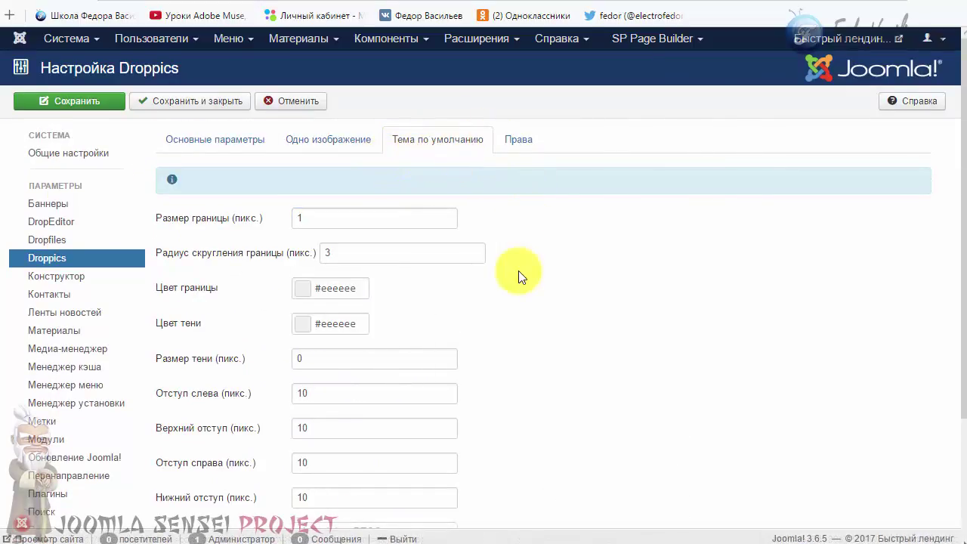
pyautogui.scroll(-2, 519, 270)
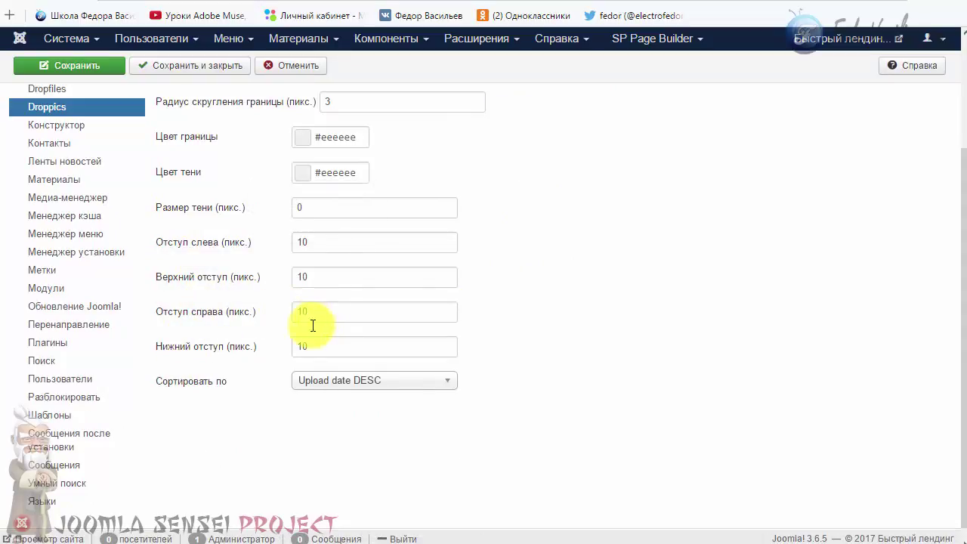
pyautogui.scroll(1, 345, 267)
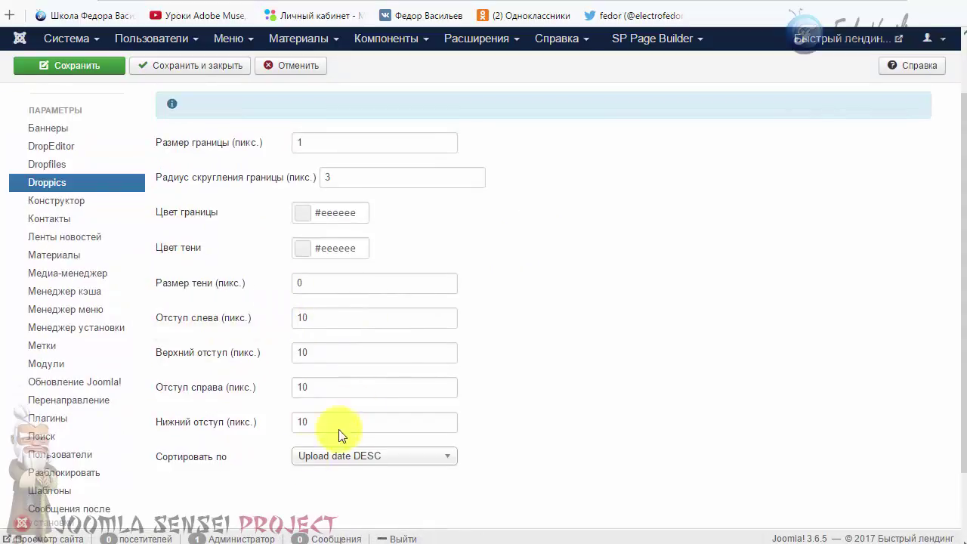
pyautogui.scroll(1, 303, 359)
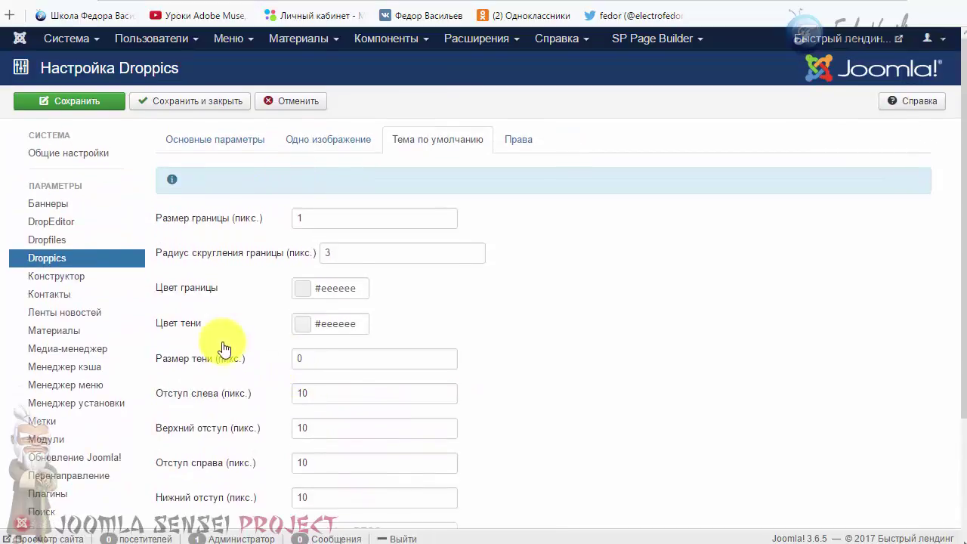
# - Examine the Droppics access permissions for user groups, comparing them with the default theme settings
pyautogui.click(505, 151)
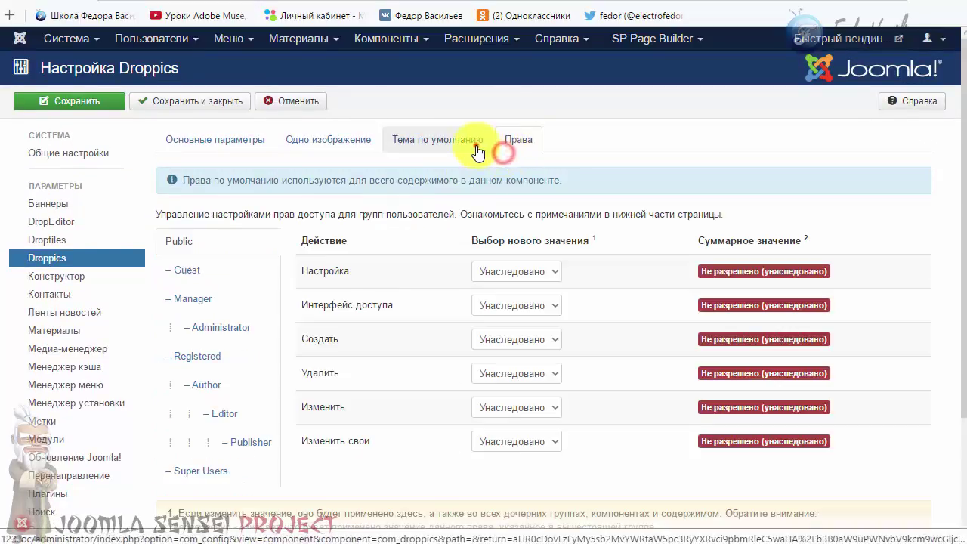
pyautogui.click(476, 150)
pyautogui.click(520, 144)
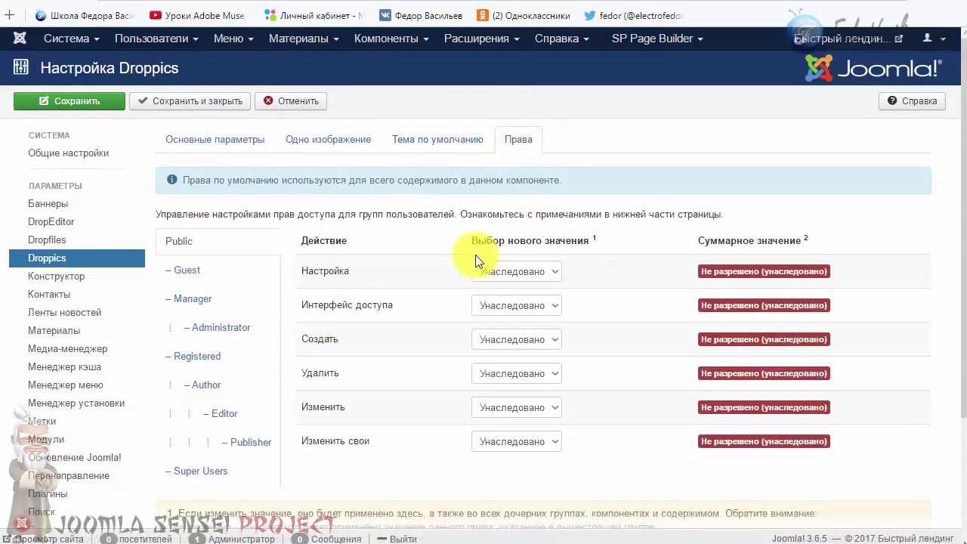
pyautogui.click(426, 140)
pyautogui.click(520, 153)
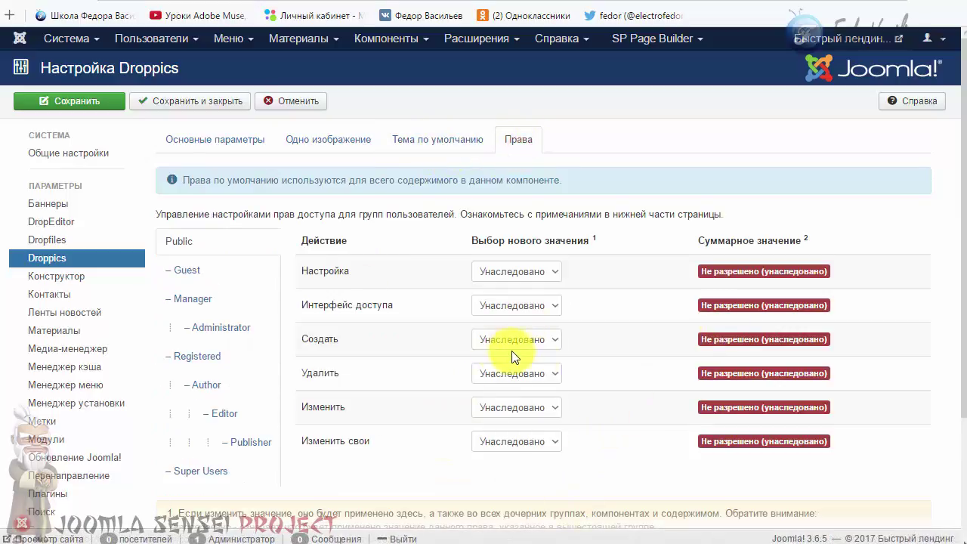
# - Revisit the default theme, single-image and basic parameter settings, and leave the Droppics configuration without saving
pyautogui.click(442, 149)
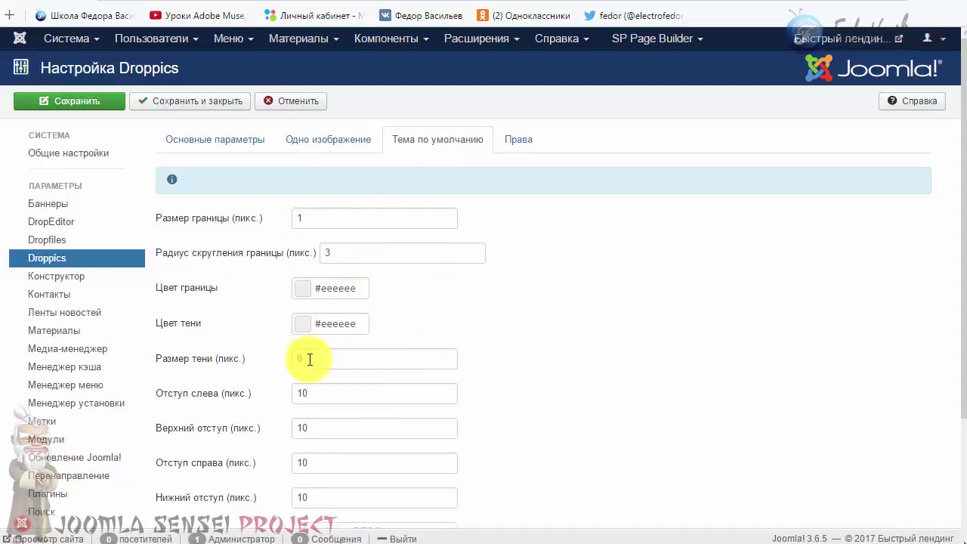
pyautogui.click(364, 138)
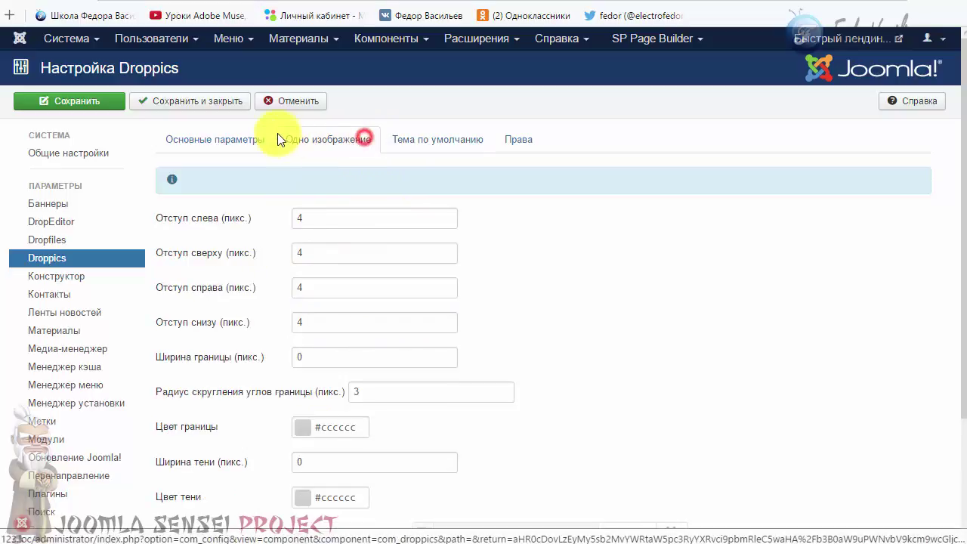
pyautogui.click(255, 138)
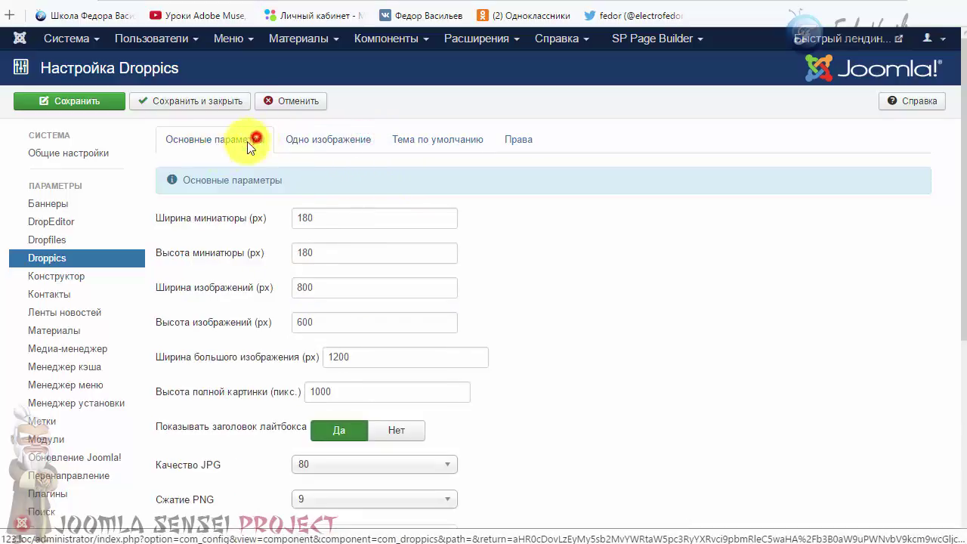
pyautogui.click(291, 104)
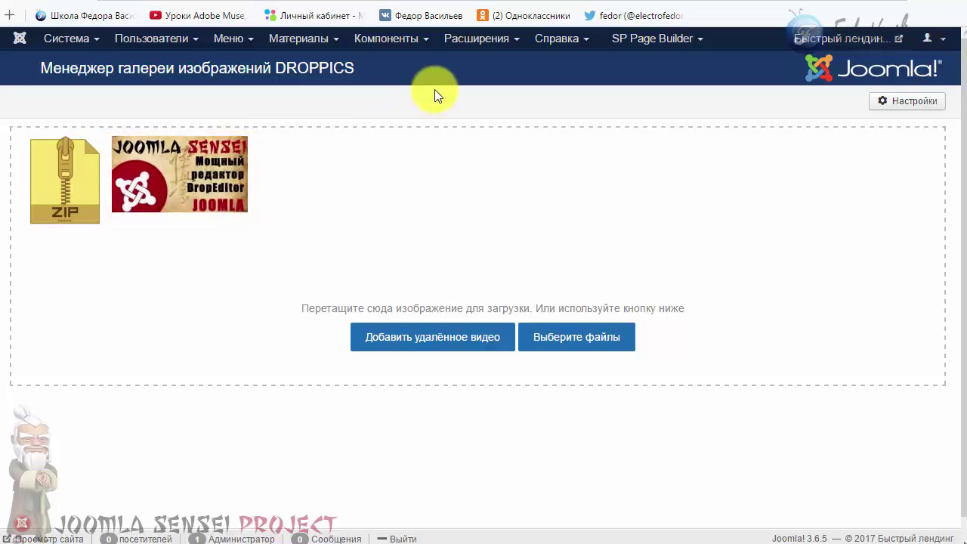
# - Open the article titled "1" for editing from the article manager and look over its editor
pyautogui.click(312, 38)
pyautogui.click(291, 64)
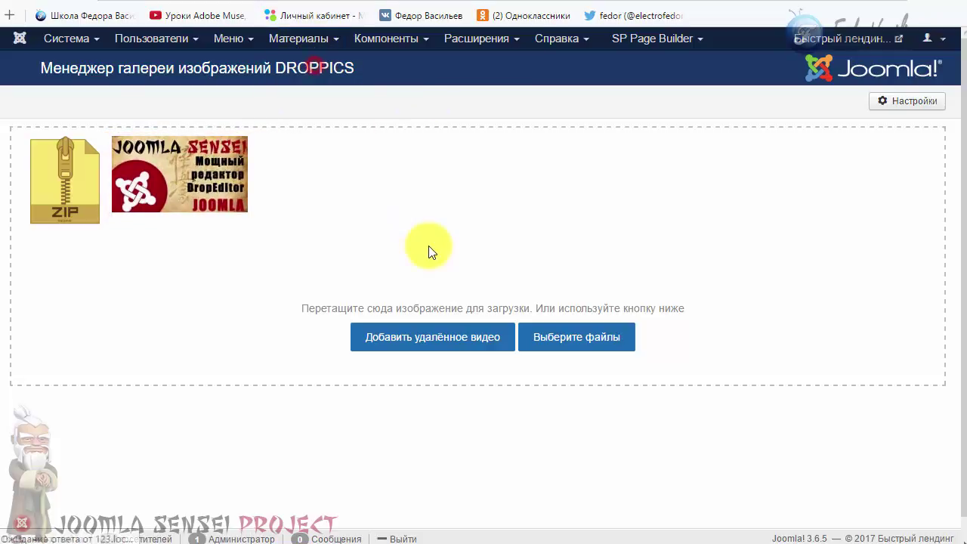
pyautogui.click(301, 213)
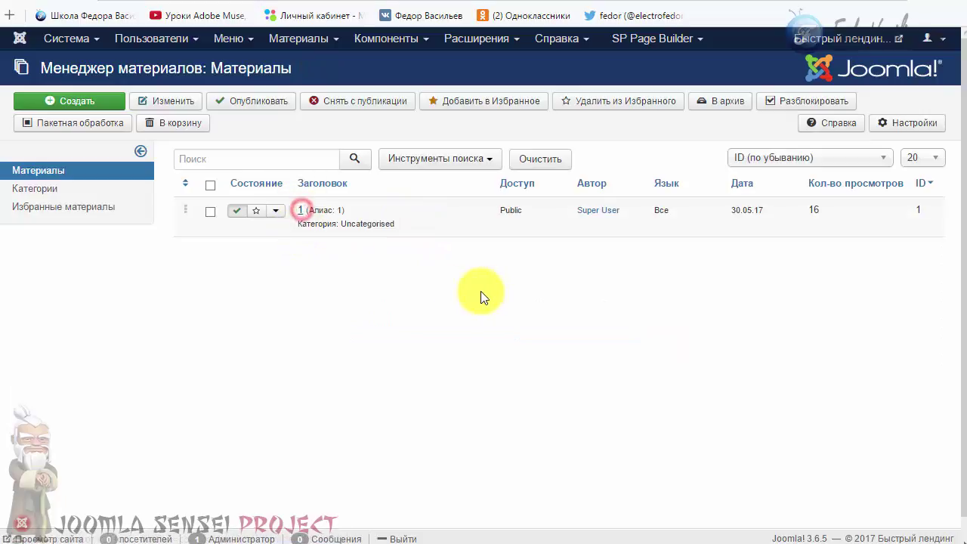
pyautogui.click(78, 344)
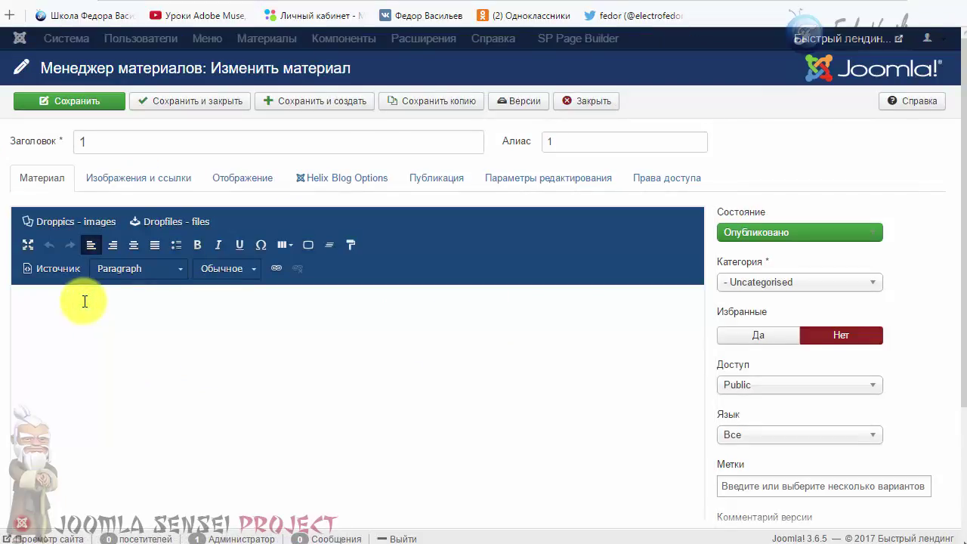
pyautogui.scroll(-3, 395, 317)
pyautogui.scroll(3, 378, 333)
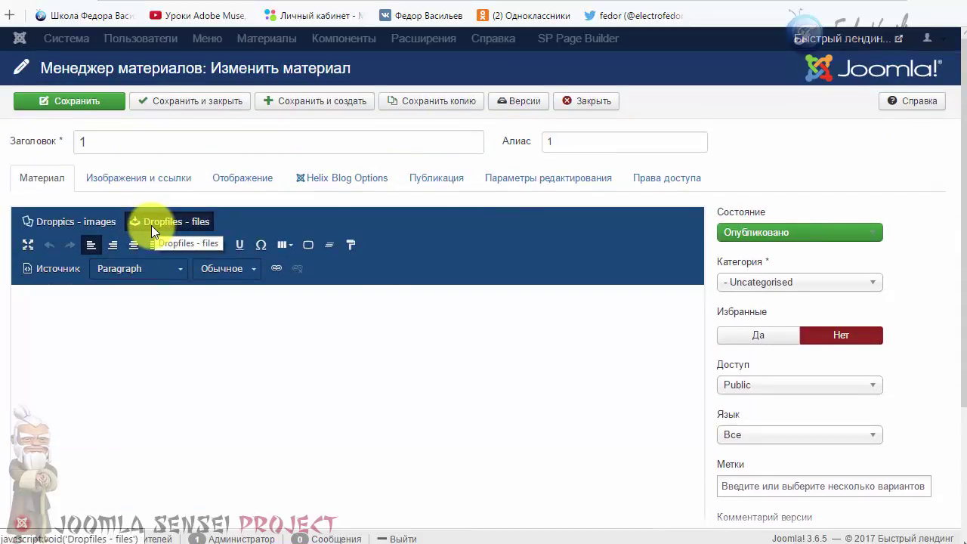
# - Open the Dropfiles file manager from the article editor and delete all the doc, png, jpg and zip files
pyautogui.click(156, 223)
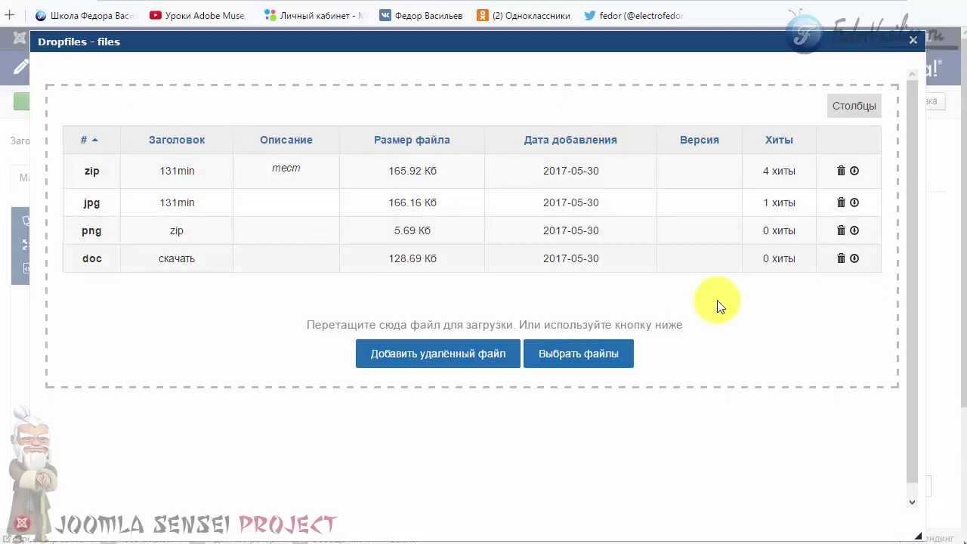
pyautogui.click(841, 258)
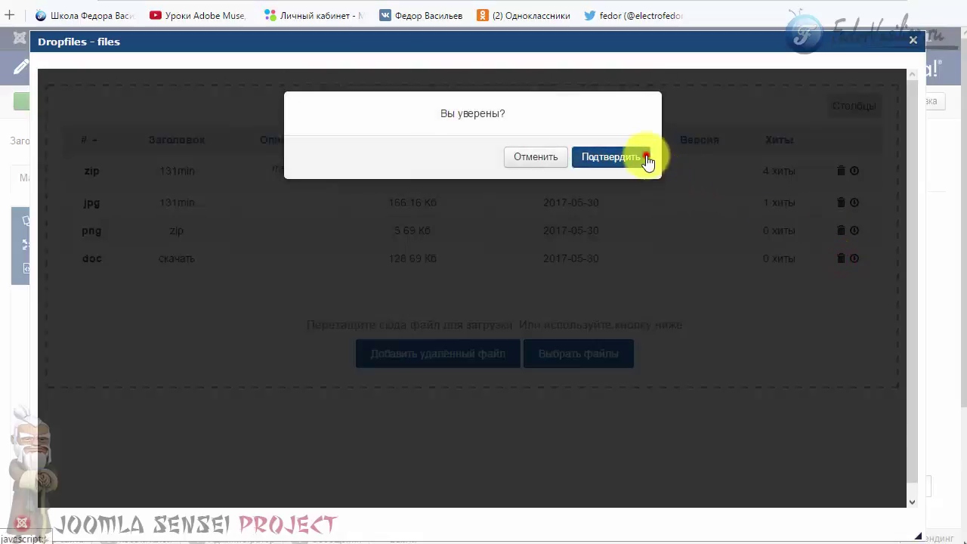
pyautogui.click(646, 158)
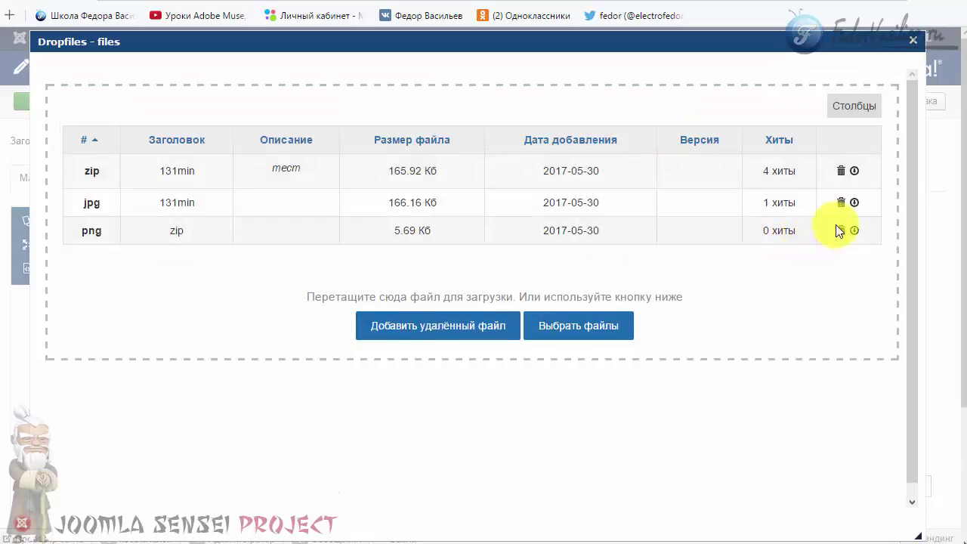
pyautogui.click(839, 231)
pyautogui.click(607, 158)
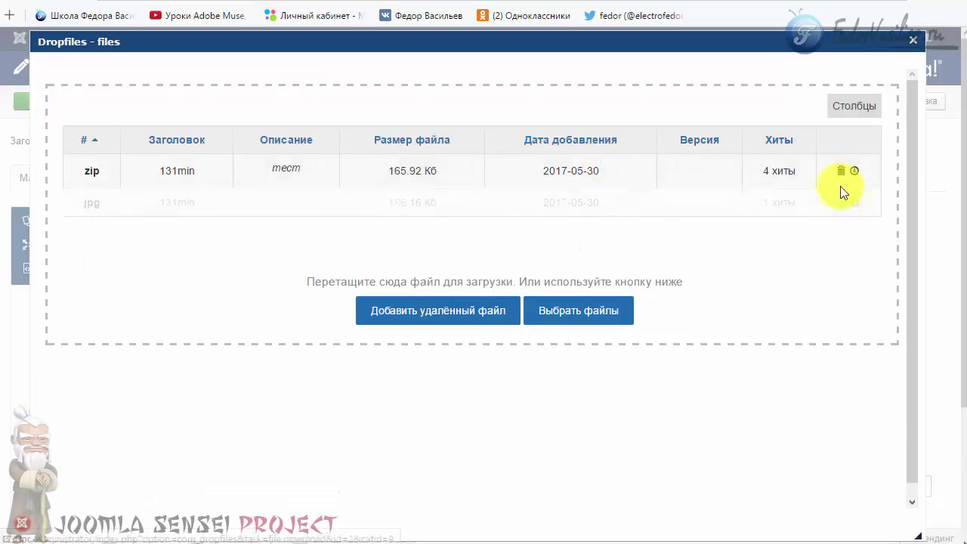
pyautogui.click(841, 171)
pyautogui.click(618, 156)
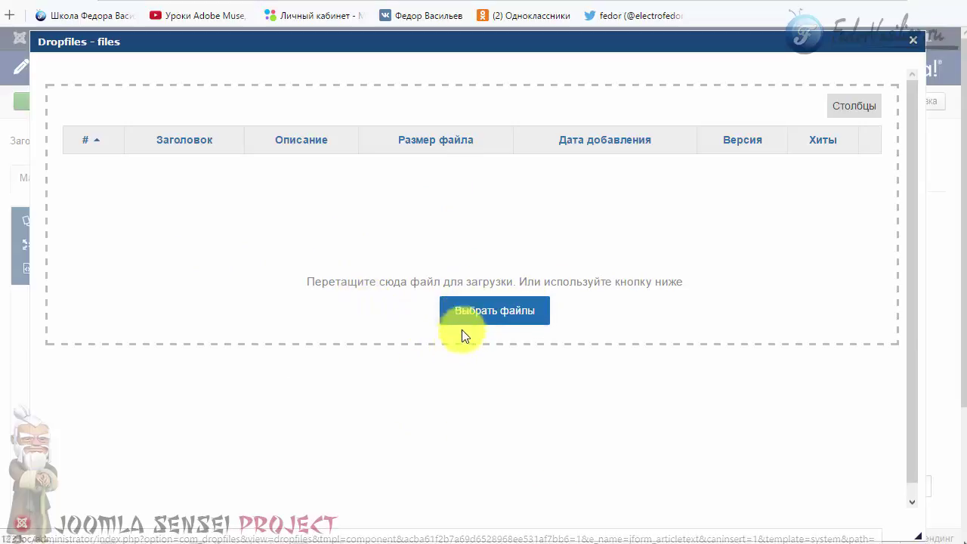
# - Upload the image zip.png to the Dropfiles file list
pyautogui.click(474, 310)
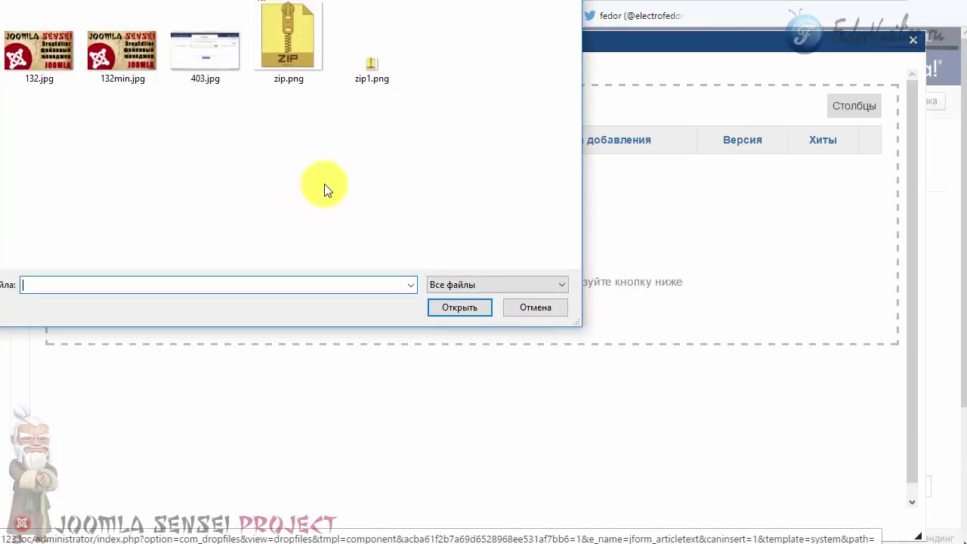
pyautogui.click(296, 78)
pyautogui.click(461, 306)
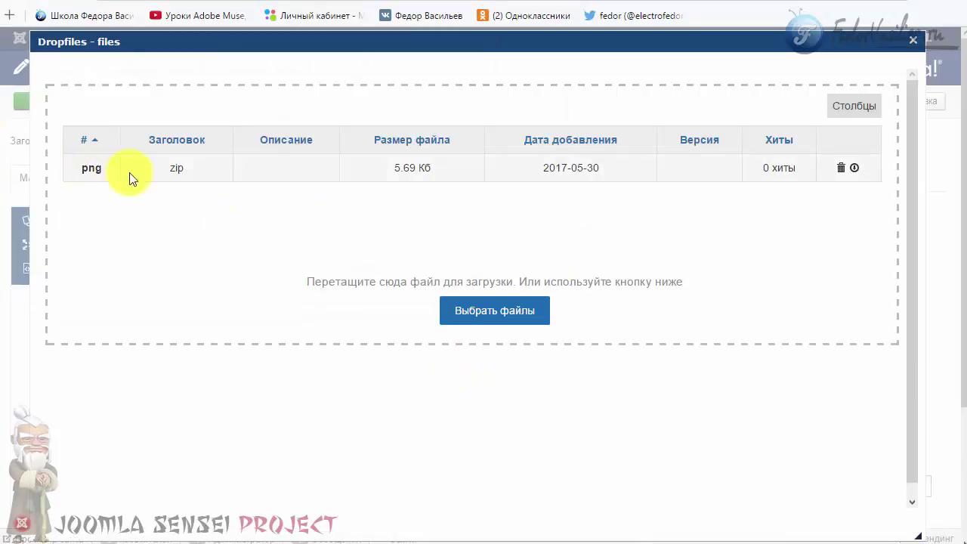
# - Select the zip file entry and examine its publication, title, description, date, version and icon parameters
pyautogui.click(245, 170)
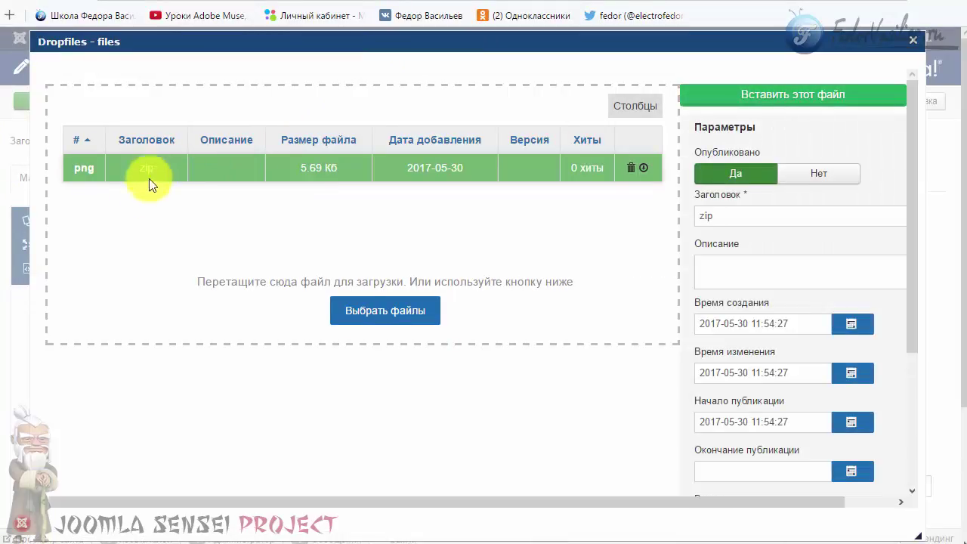
pyautogui.scroll(-3, 839, 242)
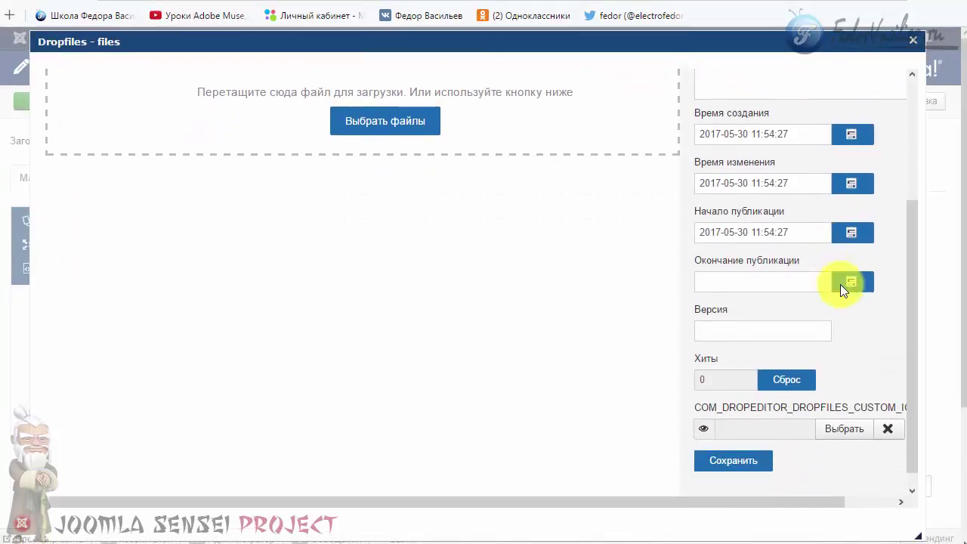
pyautogui.scroll(3, 824, 323)
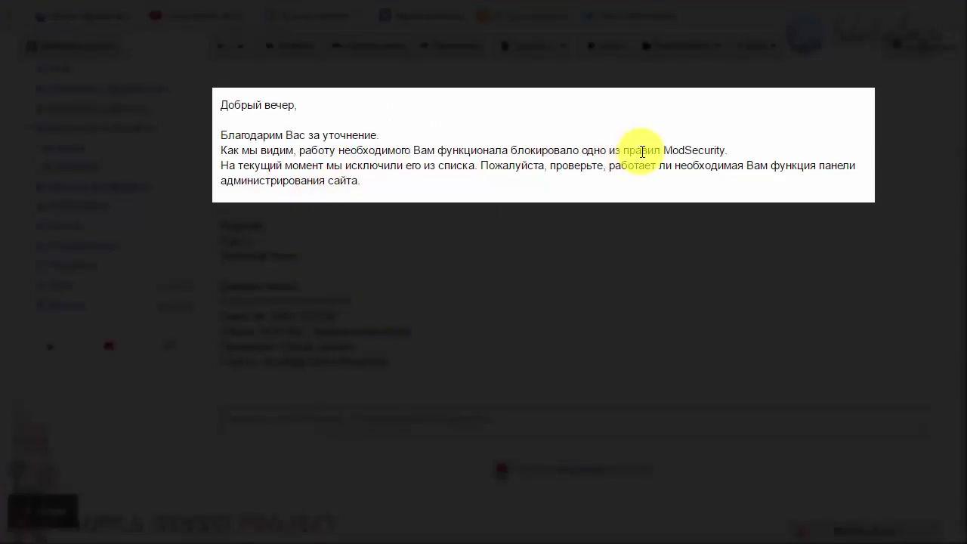
# - Switch to the hosting support's reply and highlight the mention of the ModSecurity rule
pyautogui.moveTo(652, 150); pyautogui.dragTo(719, 151)
pyautogui.click(707, 158)
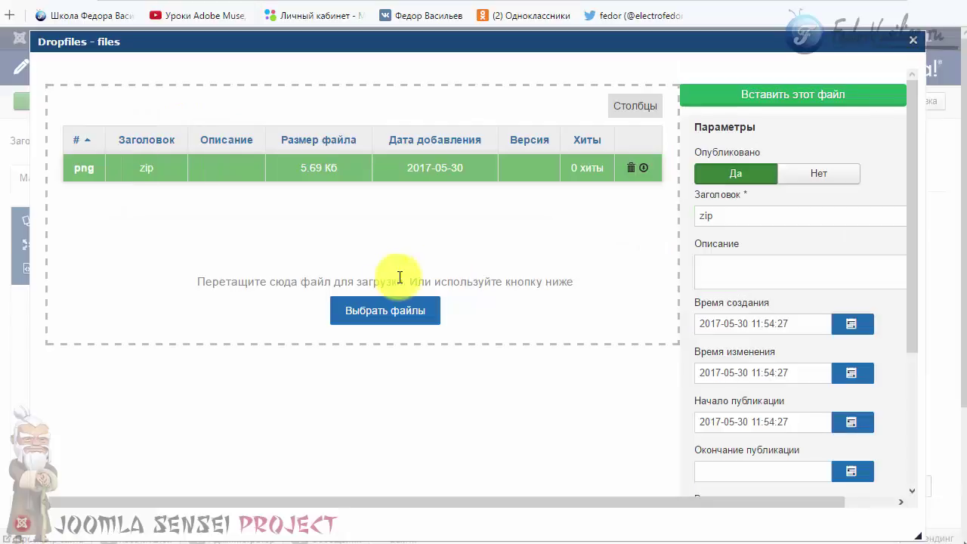
# - Deselect the zip file in Dropfiles and hide the first # column of the file table
pyautogui.click(628, 218)
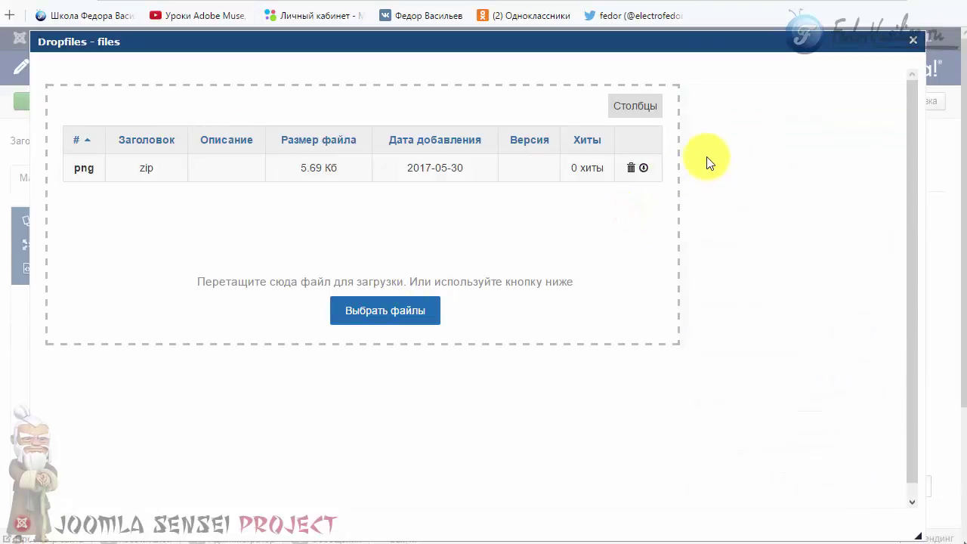
pyautogui.click(636, 107)
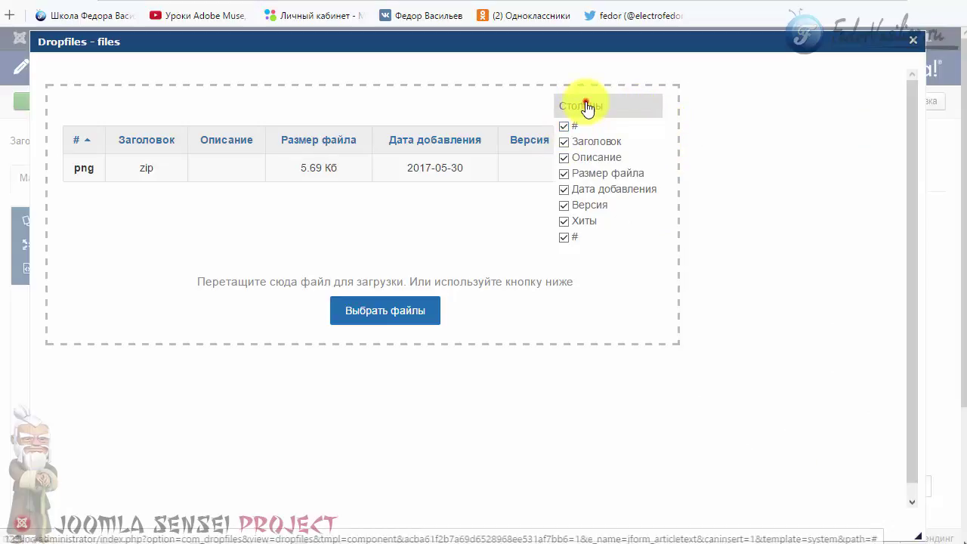
pyautogui.click(586, 105)
pyautogui.click(637, 108)
pyautogui.click(563, 126)
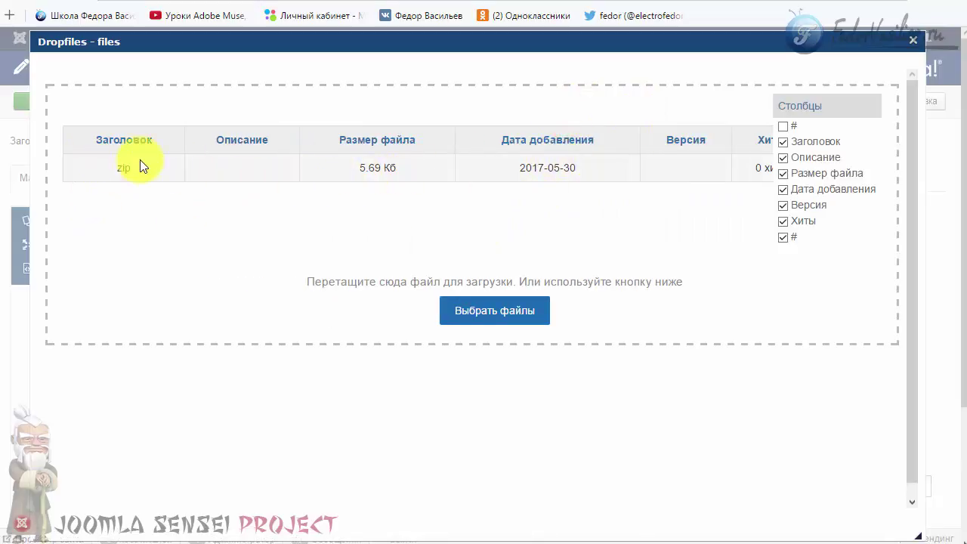
# - Hide the Заголовок column of the file table and show it again, twice
pyautogui.click(786, 144)
pyautogui.click(786, 144)
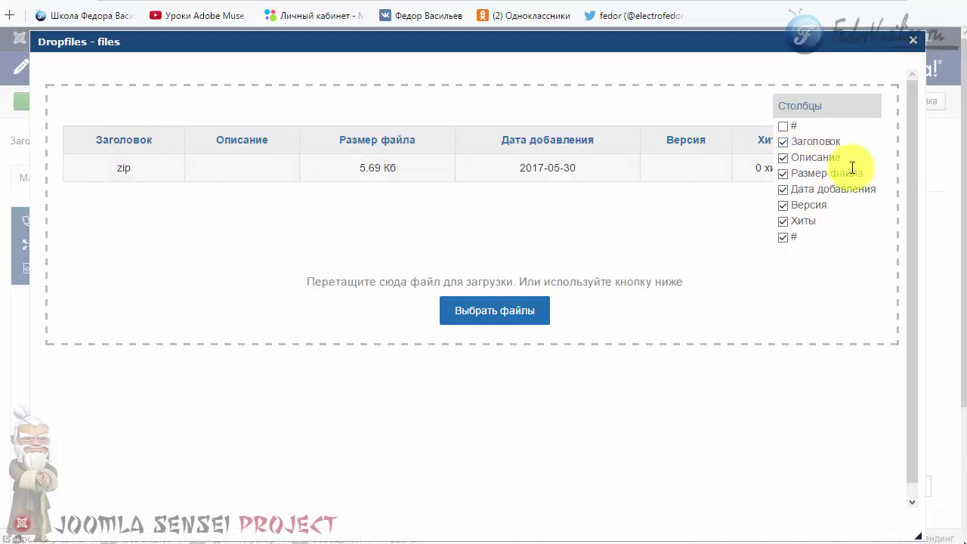
pyautogui.click(784, 142)
pyautogui.click(785, 143)
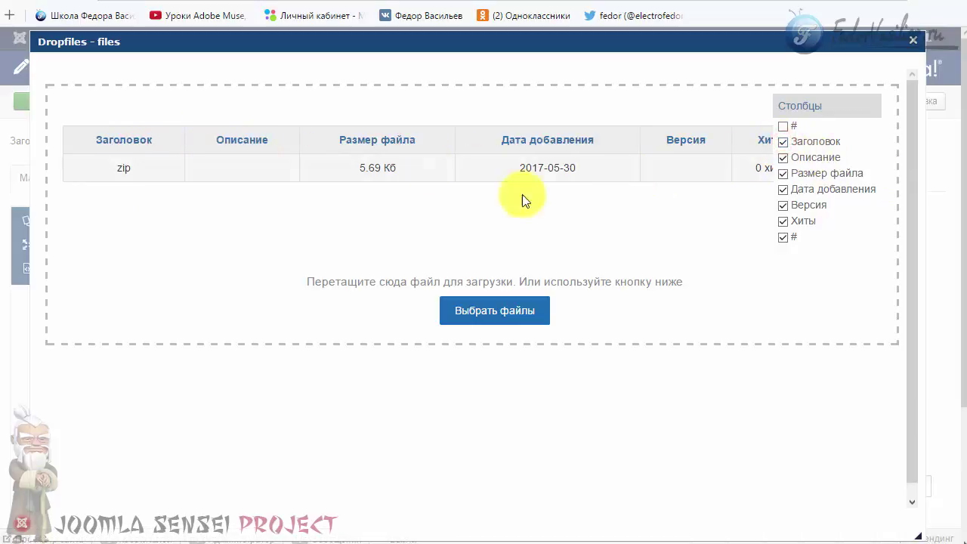
# - Hide the Описание column of the Dropfiles file table
pyautogui.click(783, 158)
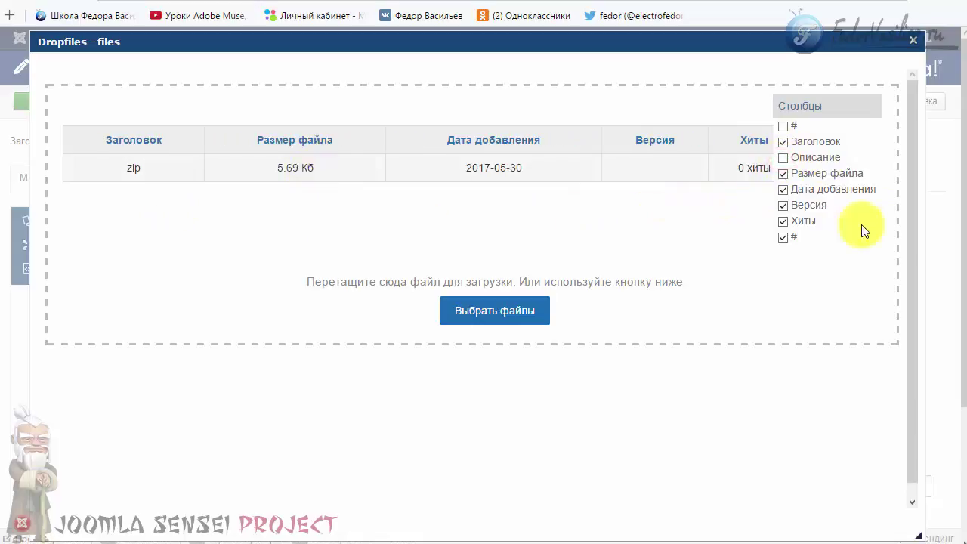
# - Start downloading the zip file from the Dropfiles file table, but cancel the save dialog
pyautogui.click(856, 106)
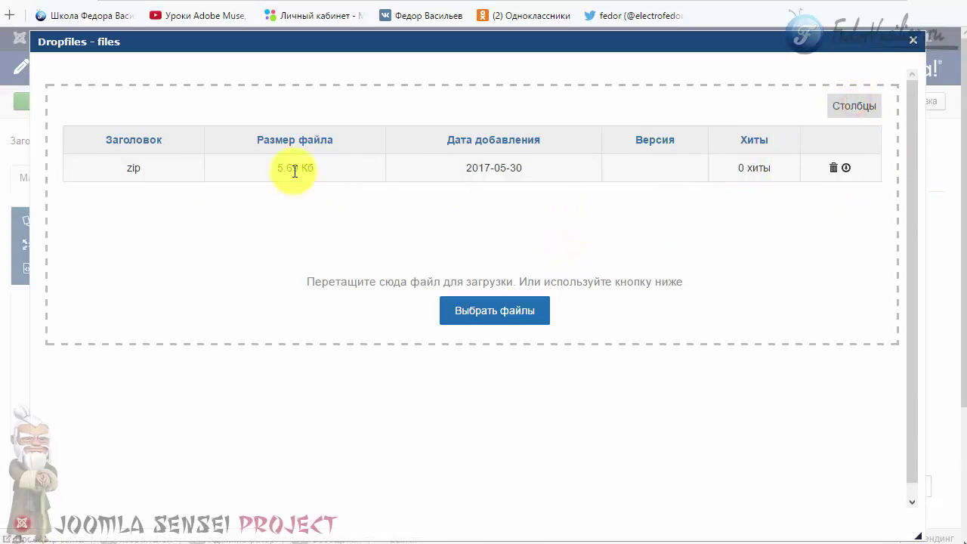
pyautogui.click(847, 170)
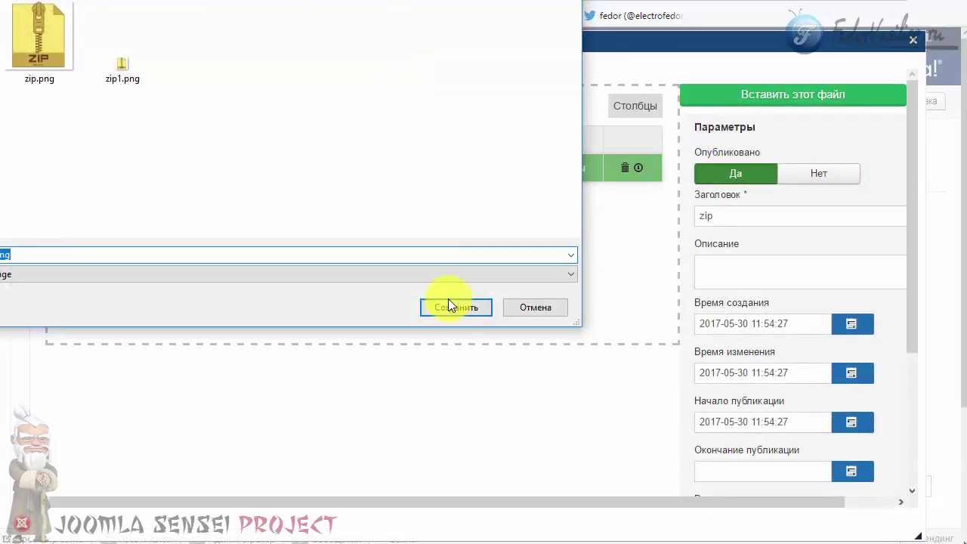
pyautogui.click(531, 308)
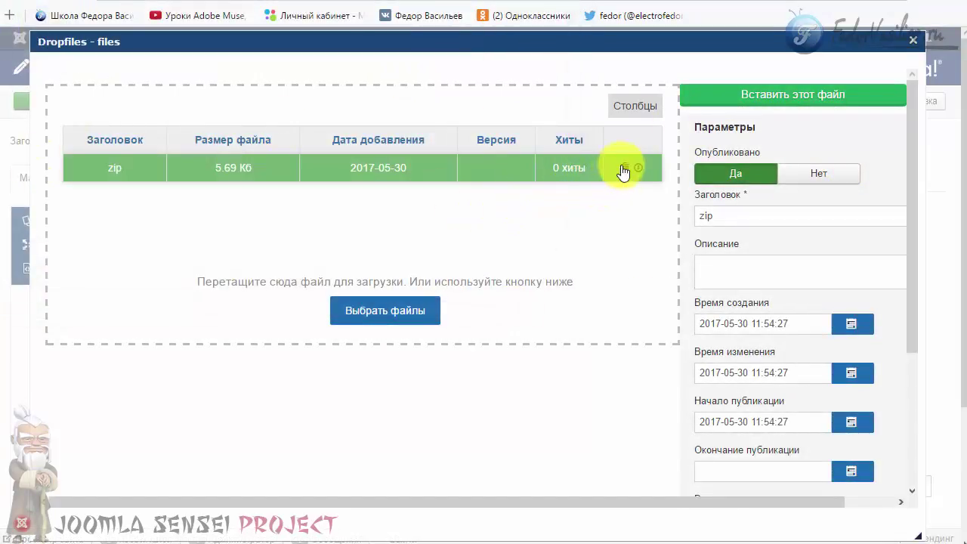
# - Examine the zip file's parameters, including its title, description, publication dates and version field
pyautogui.click(477, 167)
pyautogui.click(361, 169)
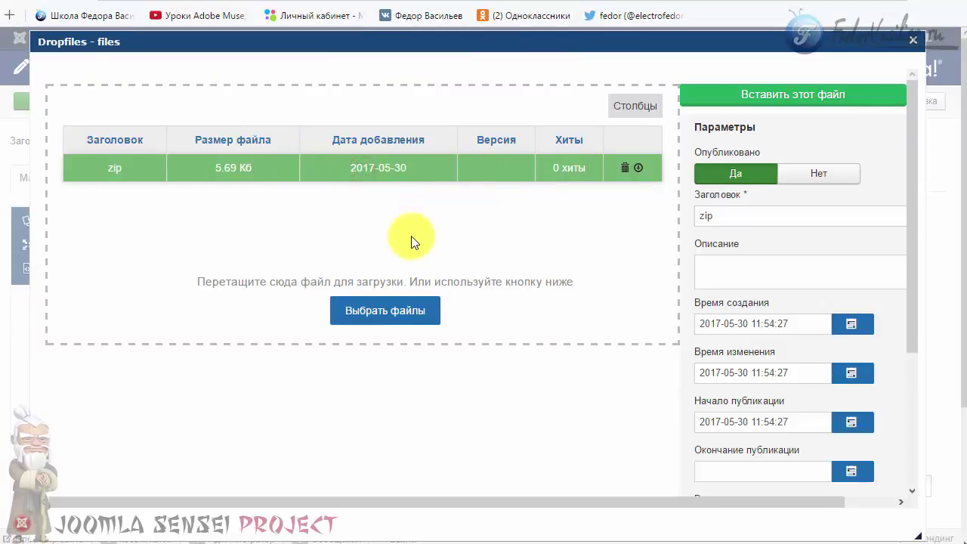
pyautogui.doubleClick(709, 215)
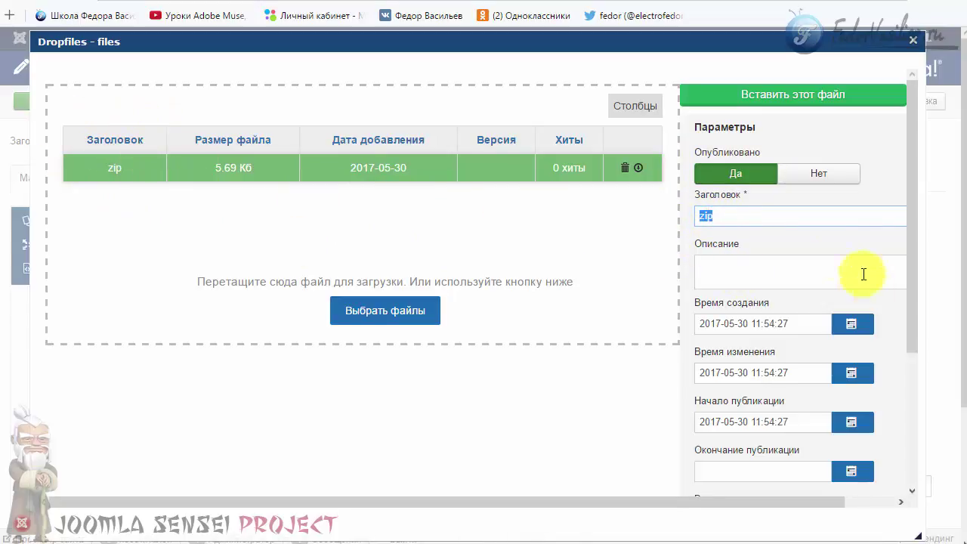
pyautogui.click(766, 285)
pyautogui.scroll(-1, 855, 252)
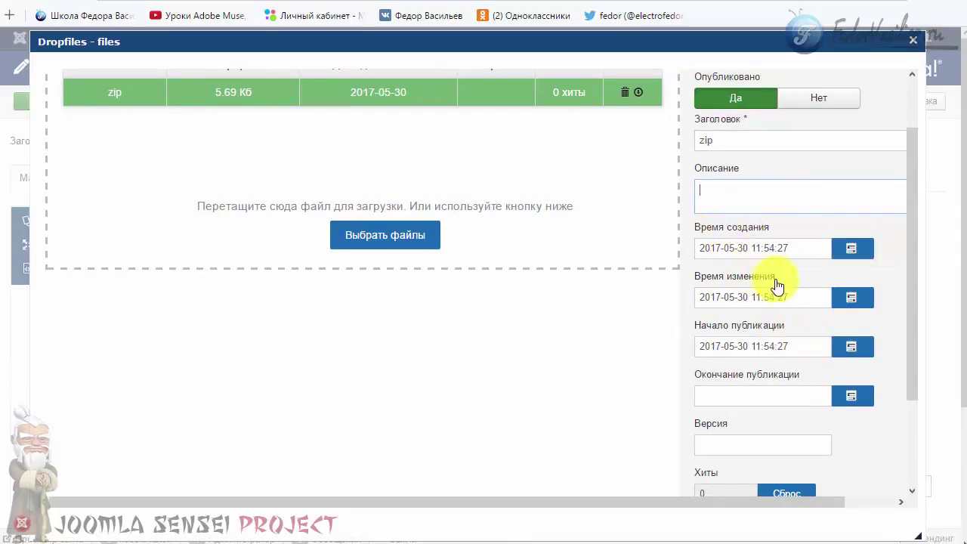
pyautogui.scroll(-2, 783, 213)
pyautogui.click(724, 313)
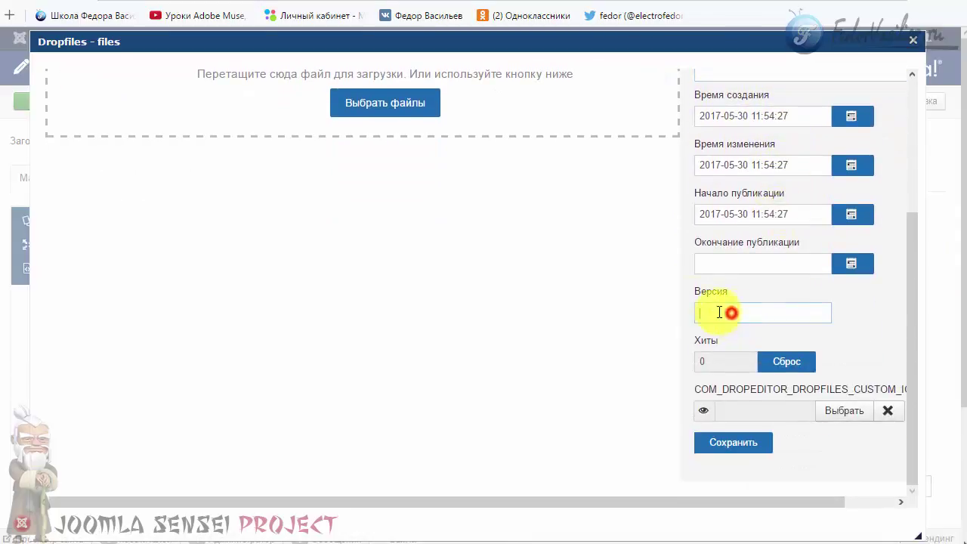
pyautogui.scroll(3, 737, 320)
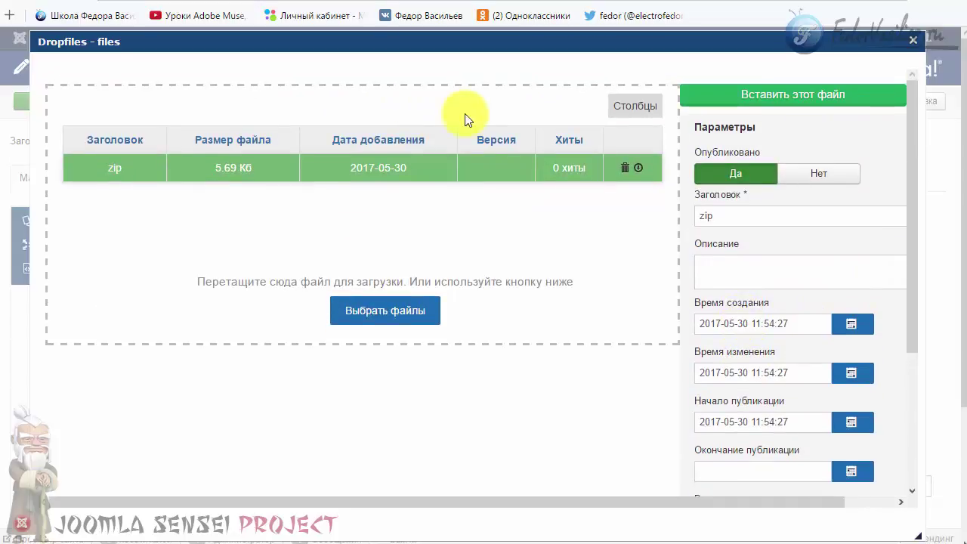
# - Hide the Версия column of the Dropfiles file table
pyautogui.click(618, 107)
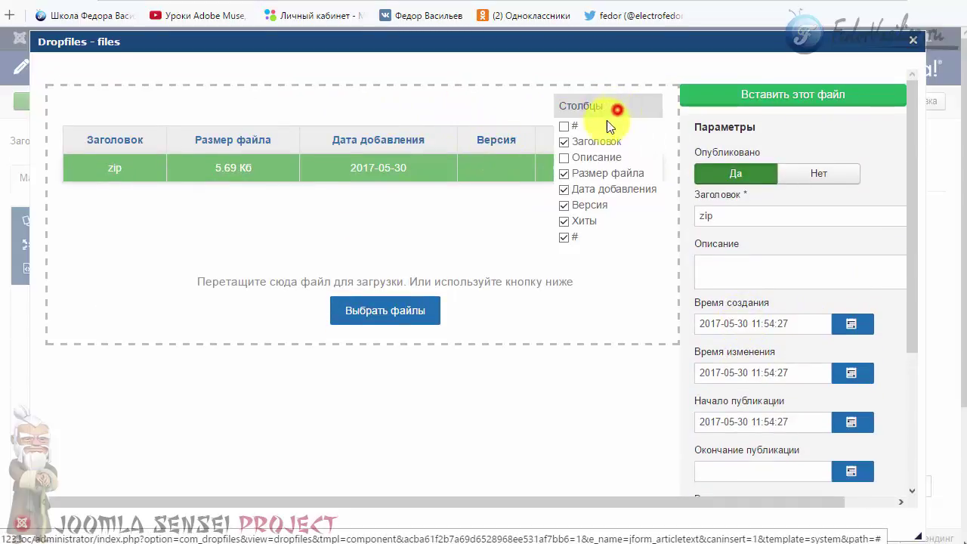
pyautogui.click(564, 205)
pyautogui.click(500, 106)
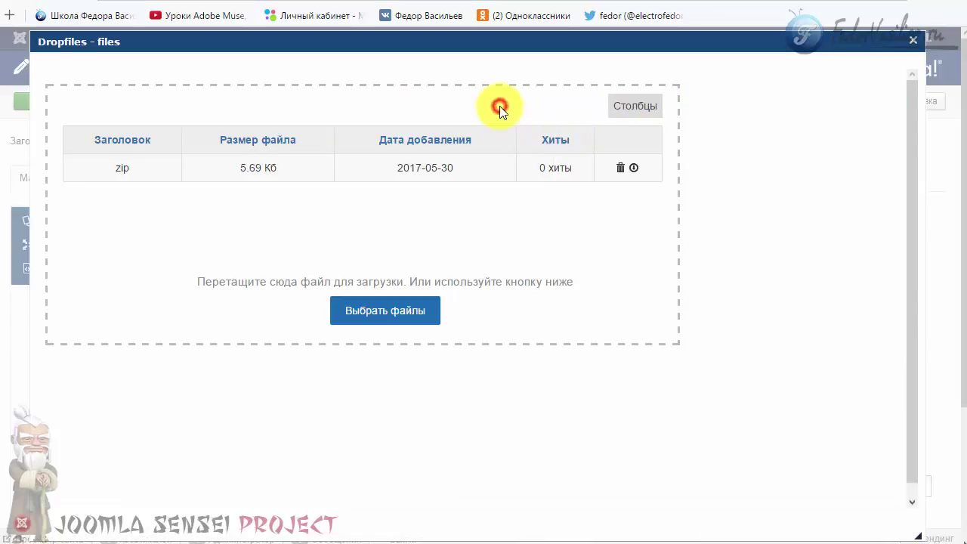
# - Reselect the zip file, check its version and custom icon fields, and save its parameters
pyautogui.click(552, 166)
pyautogui.scroll(-3, 716, 329)
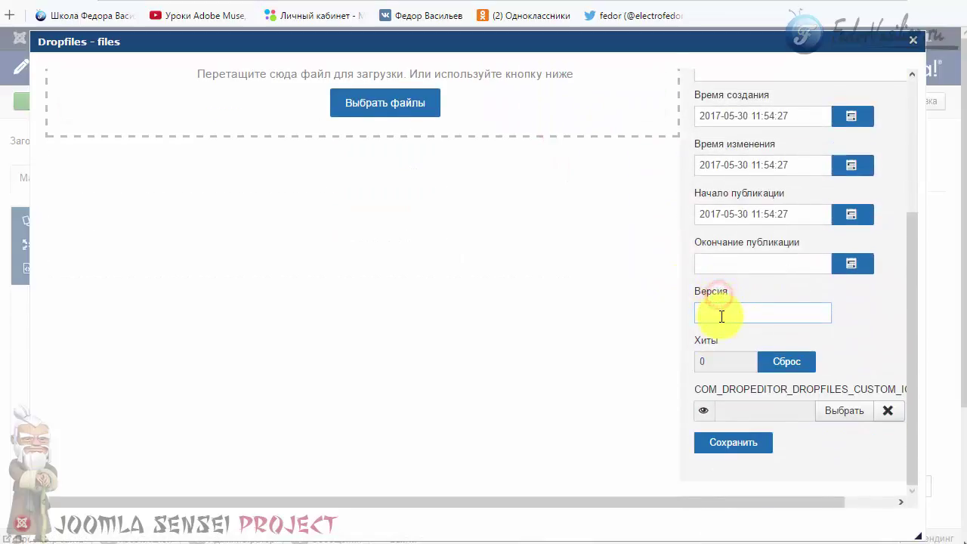
pyautogui.click(721, 316)
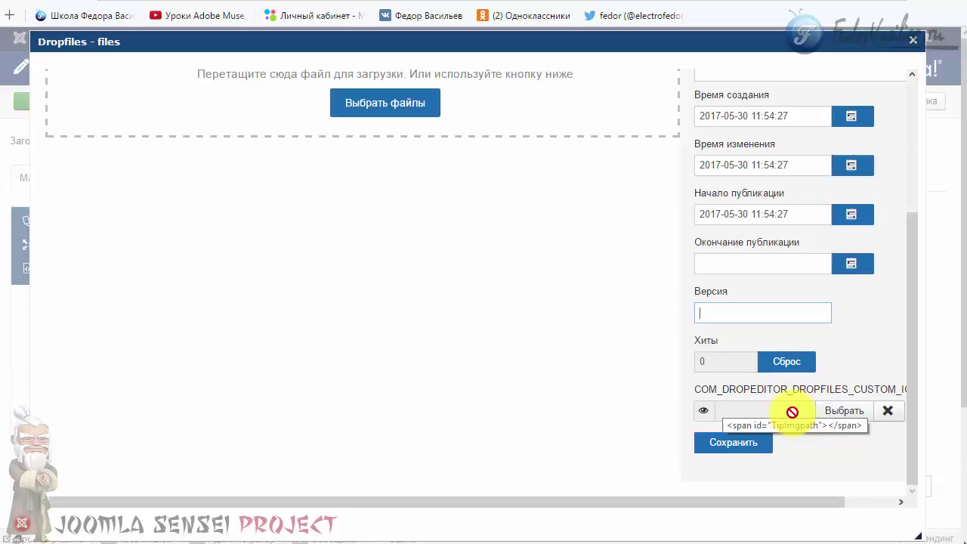
pyautogui.scroll(3, 449, 330)
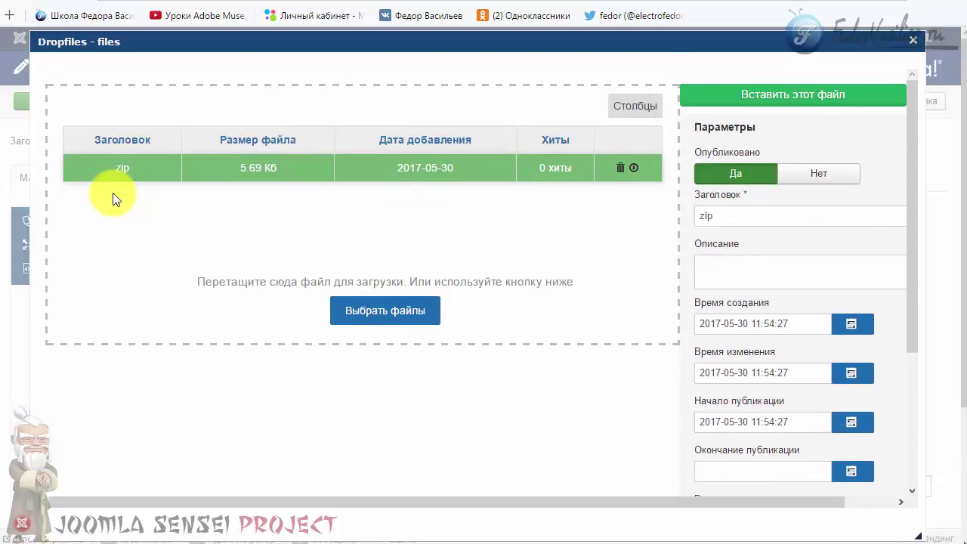
pyautogui.scroll(-3, 113, 199)
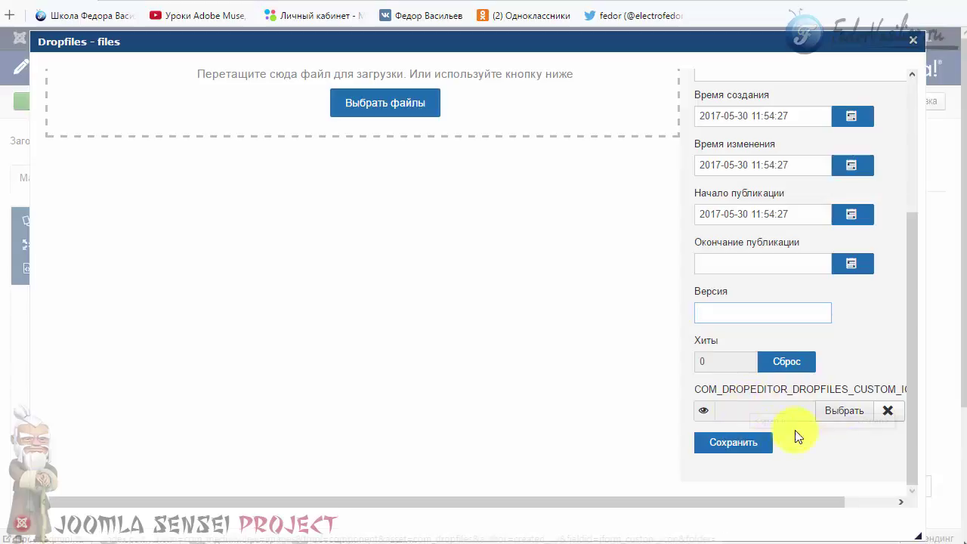
pyautogui.scroll(4, 680, 339)
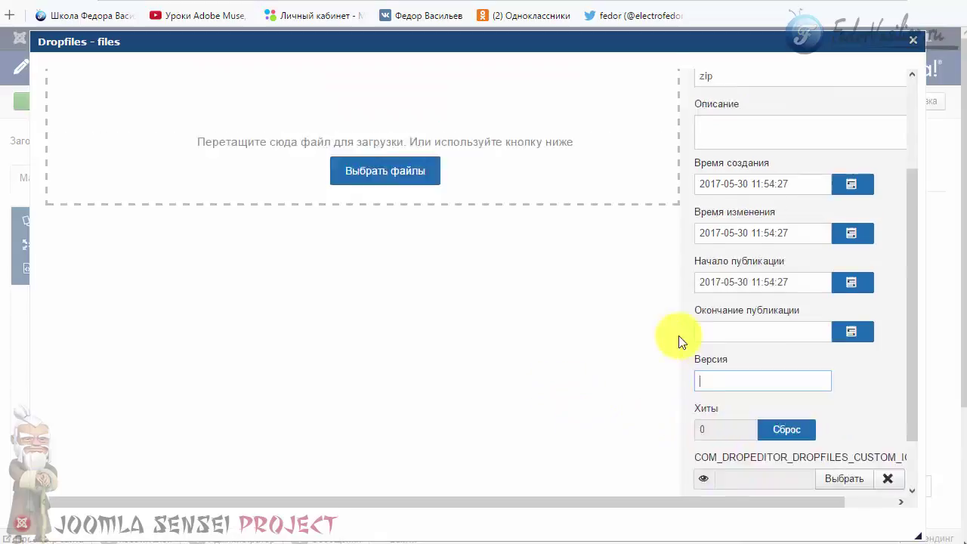
pyautogui.scroll(-4, 741, 290)
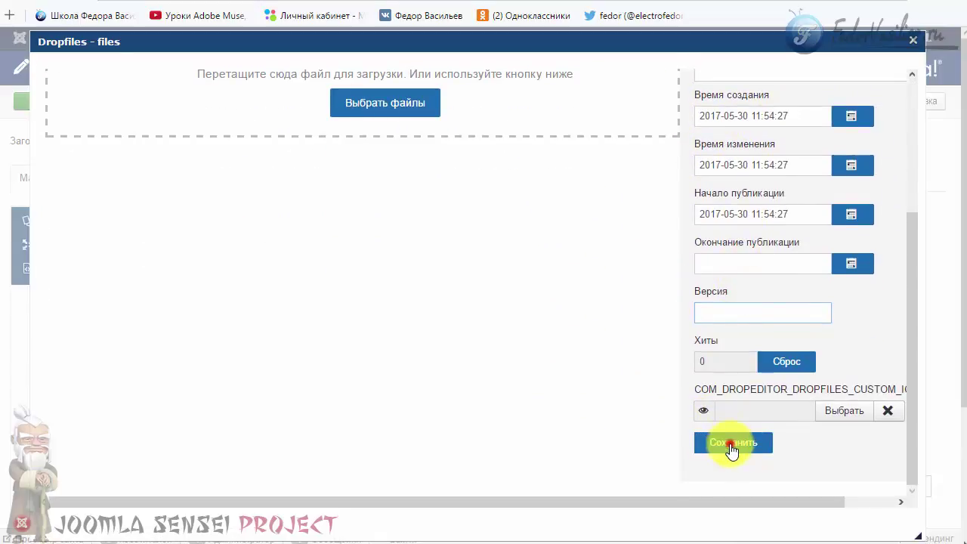
pyautogui.click(731, 446)
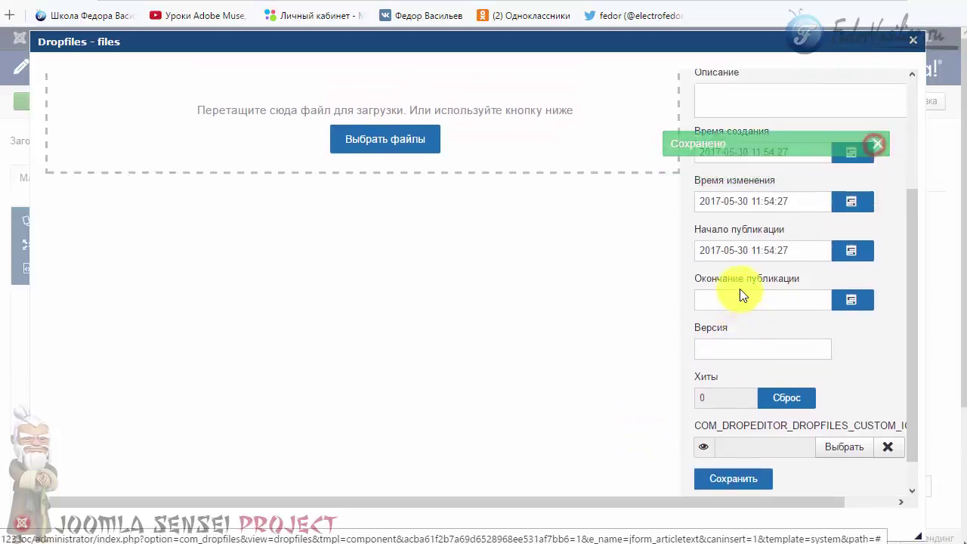
# - Insert the zip file into the article and save the article
pyautogui.click(843, 98)
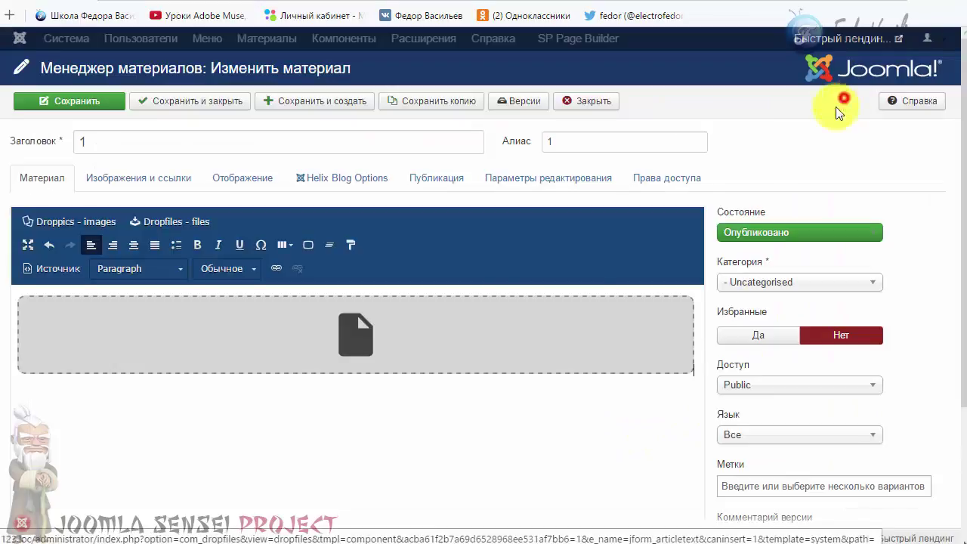
pyautogui.scroll(-2, 463, 349)
pyautogui.click(332, 197)
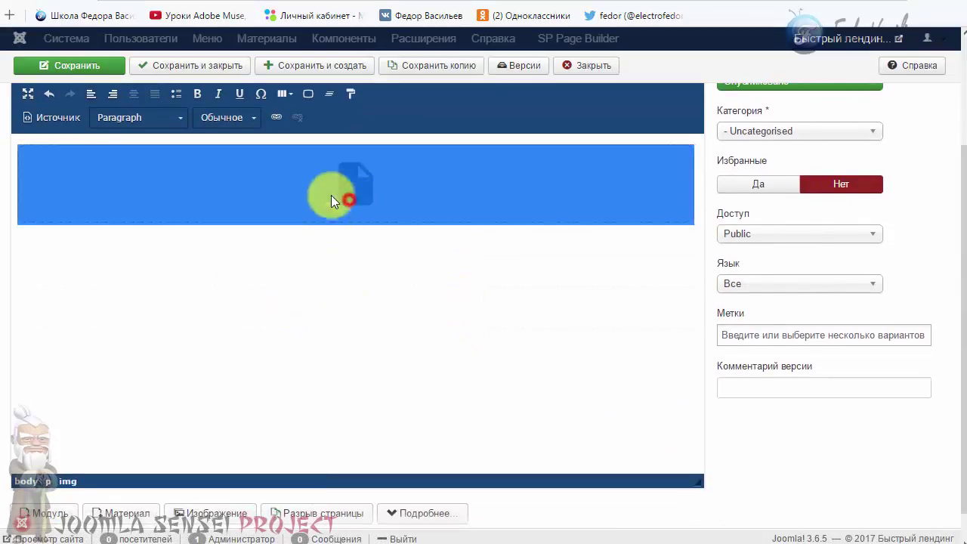
pyautogui.scroll(2, 465, 374)
pyautogui.click(641, 415)
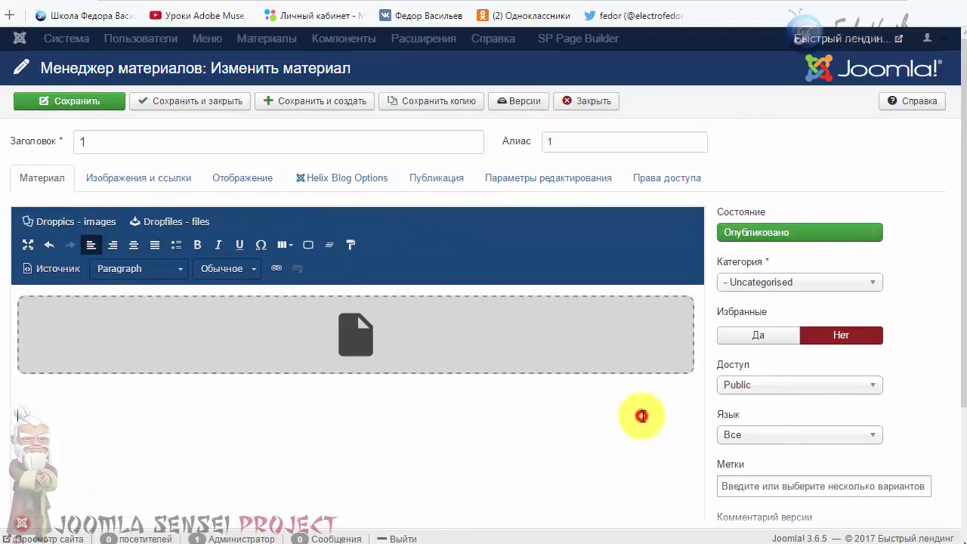
pyautogui.click(98, 104)
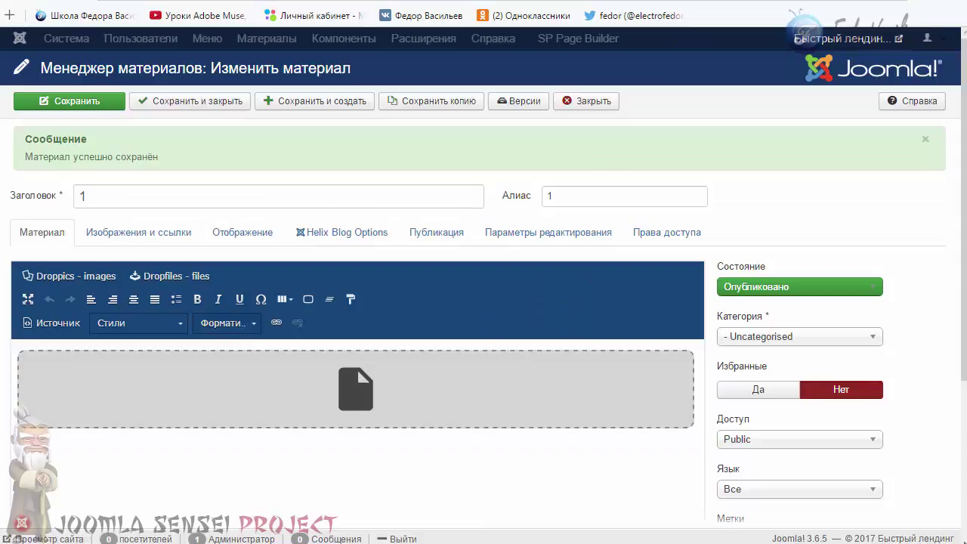
# - View the article on the site, test the zip download link without saving the file, and return to the article editor
pyautogui.click(627, 3)
pyautogui.click(55, 1)
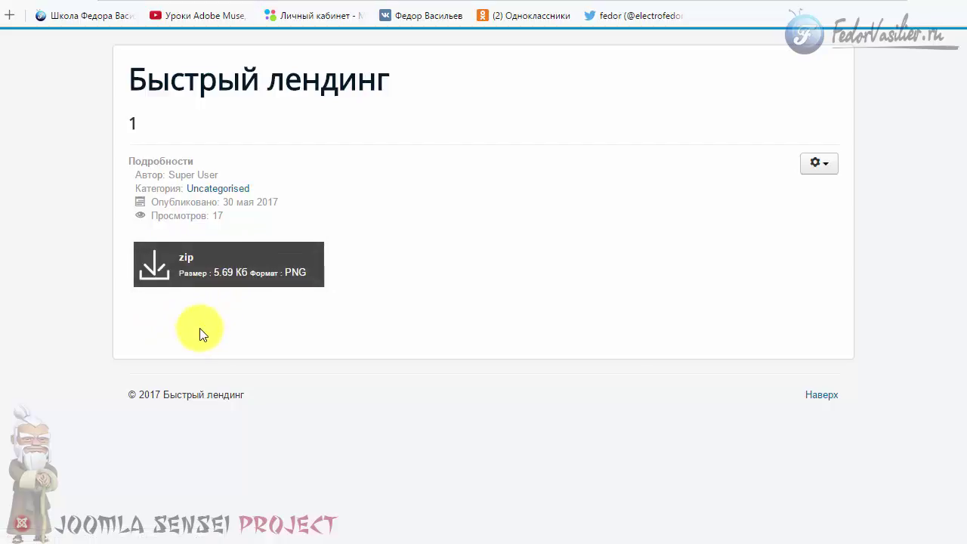
pyautogui.click(260, 276)
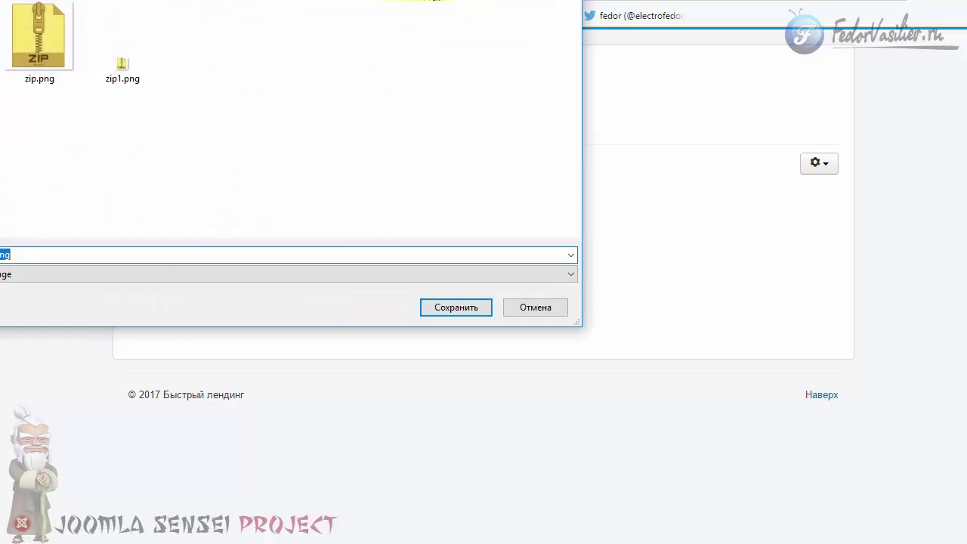
pyautogui.click(536, 306)
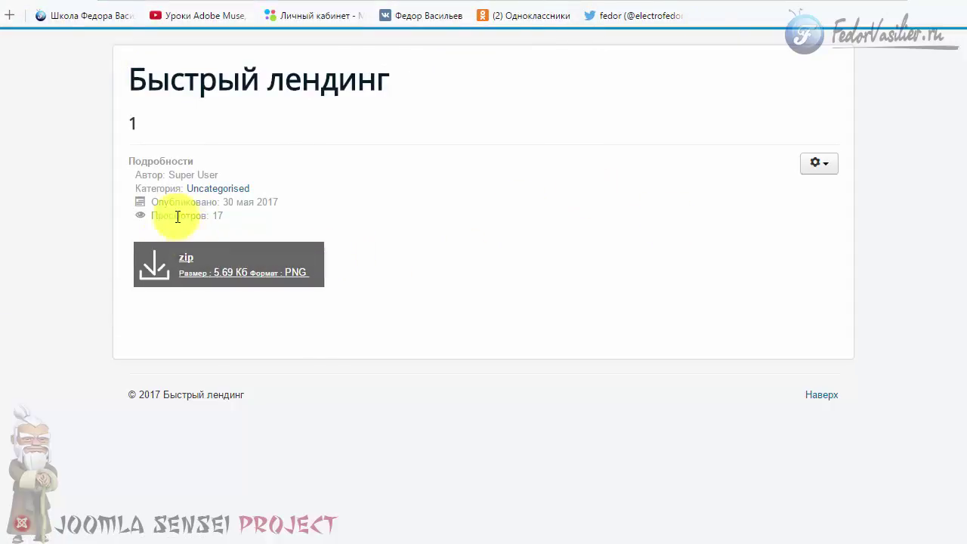
pyautogui.hotkey('ctrl', 'w')
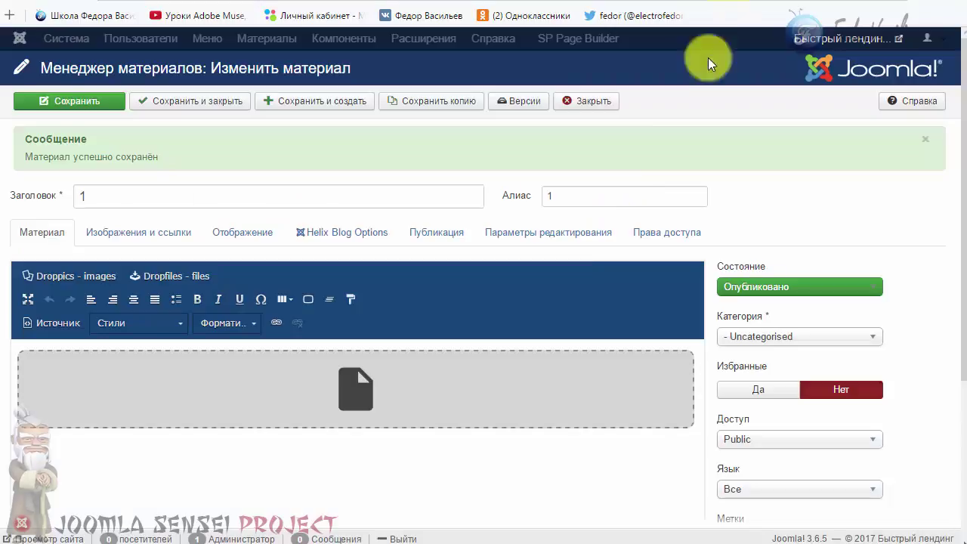
# - Add a new line after the inserted file block in the article
pyautogui.scroll(-2, 686, 335)
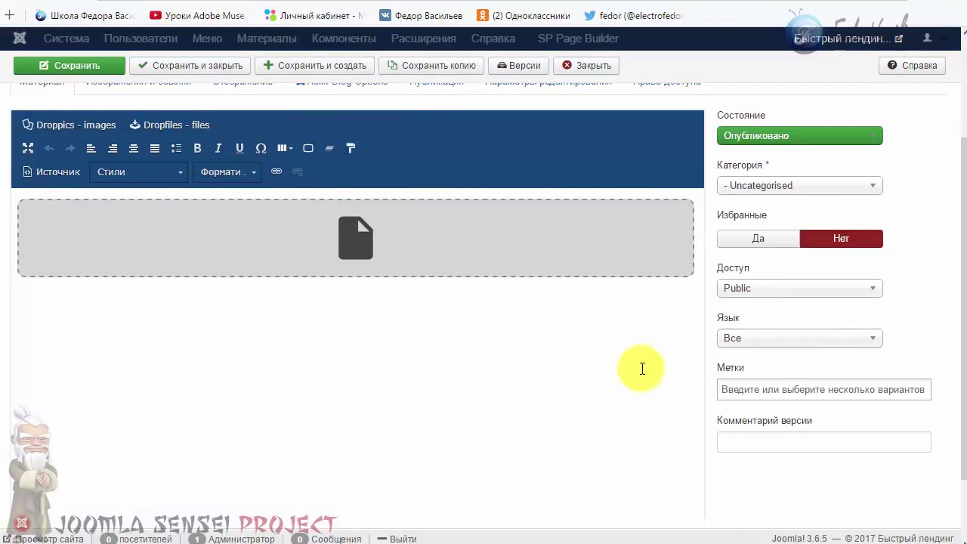
pyautogui.scroll(1, 641, 370)
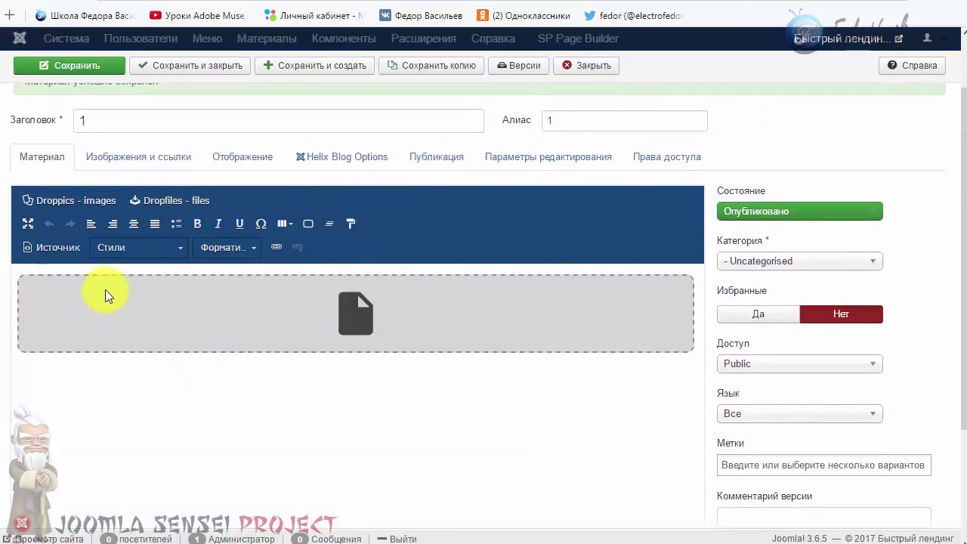
pyautogui.click(691, 337)
pyautogui.press('Return')
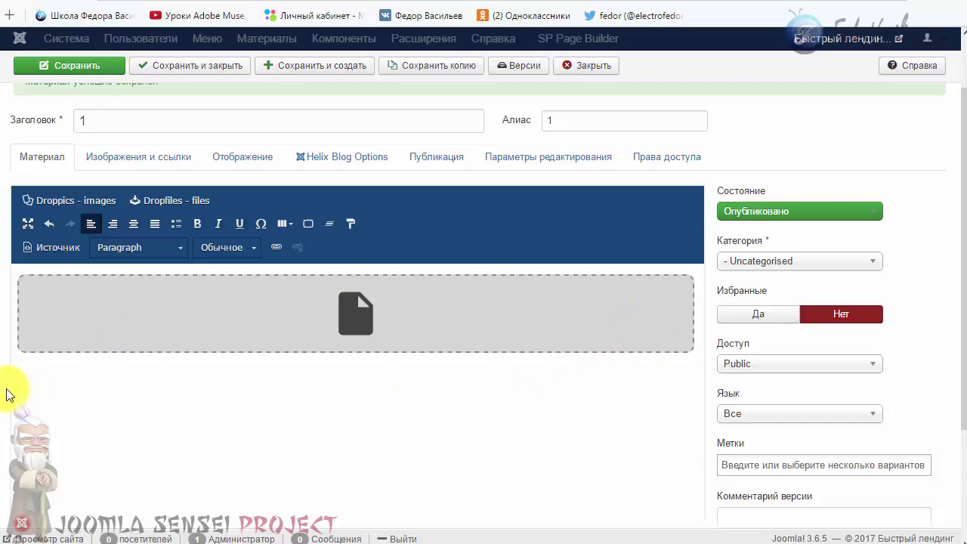
# - Upload the image 132min.jpg to Dropfiles from the article editor
pyautogui.click(178, 201)
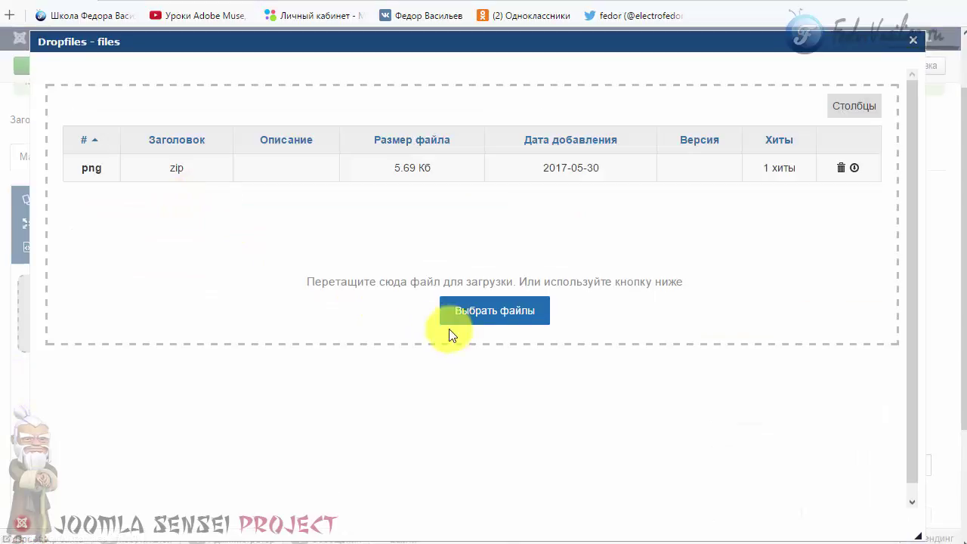
pyautogui.click(488, 310)
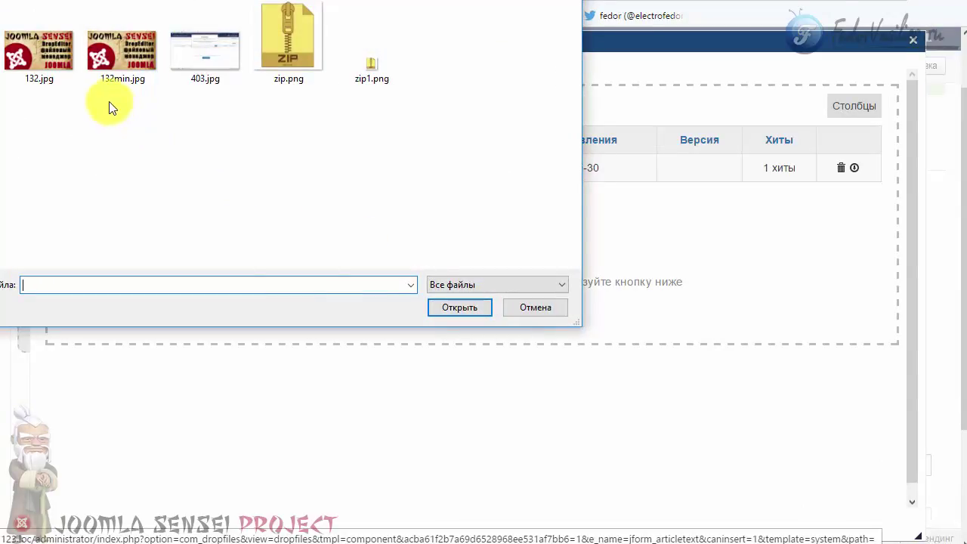
pyautogui.click(112, 75)
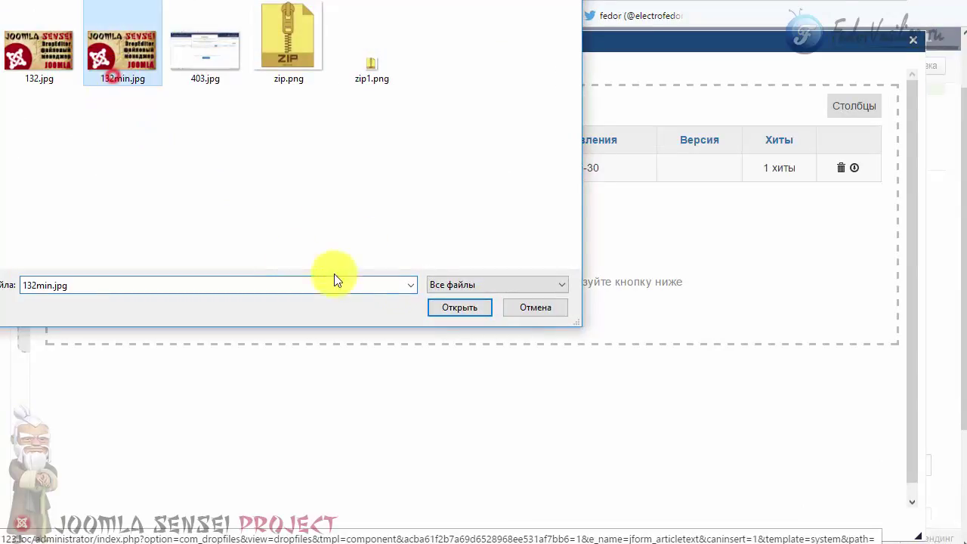
pyautogui.click(442, 313)
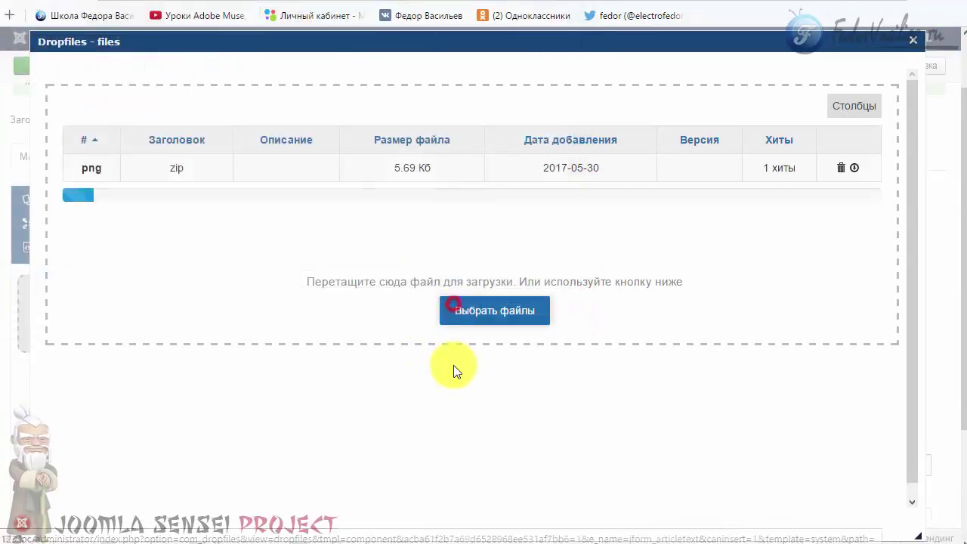
# - Review the parameters of the 132min file, insert it into the article and save the article
pyautogui.click(147, 195)
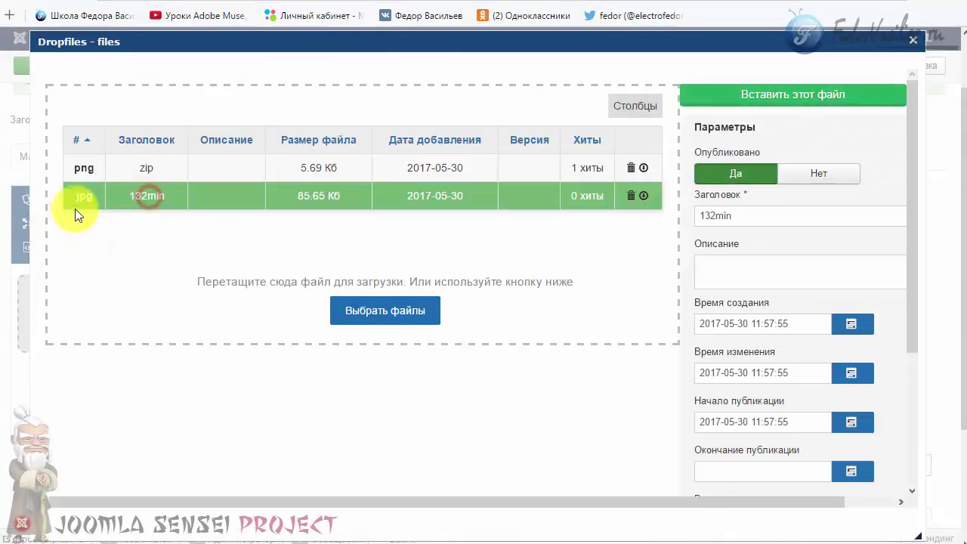
pyautogui.scroll(-3, 737, 259)
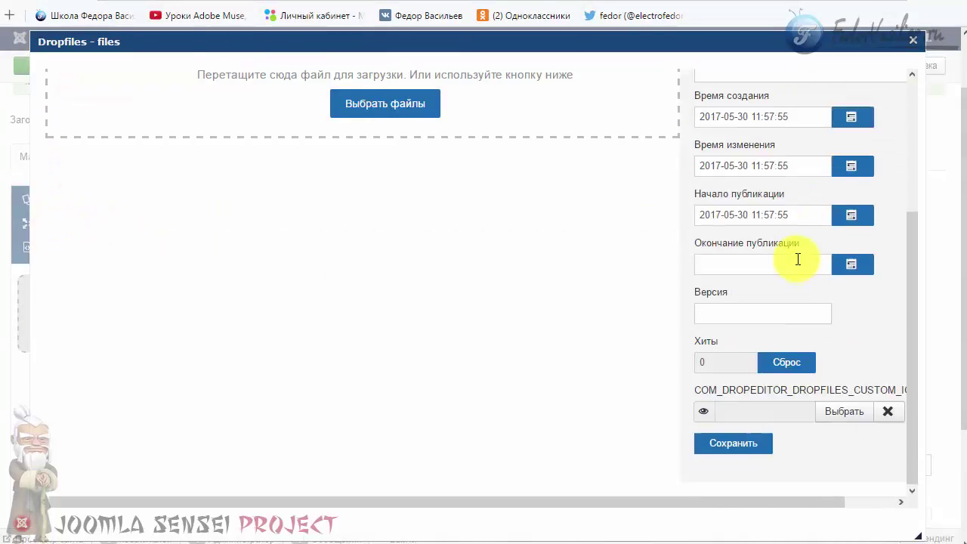
pyautogui.scroll(3, 785, 318)
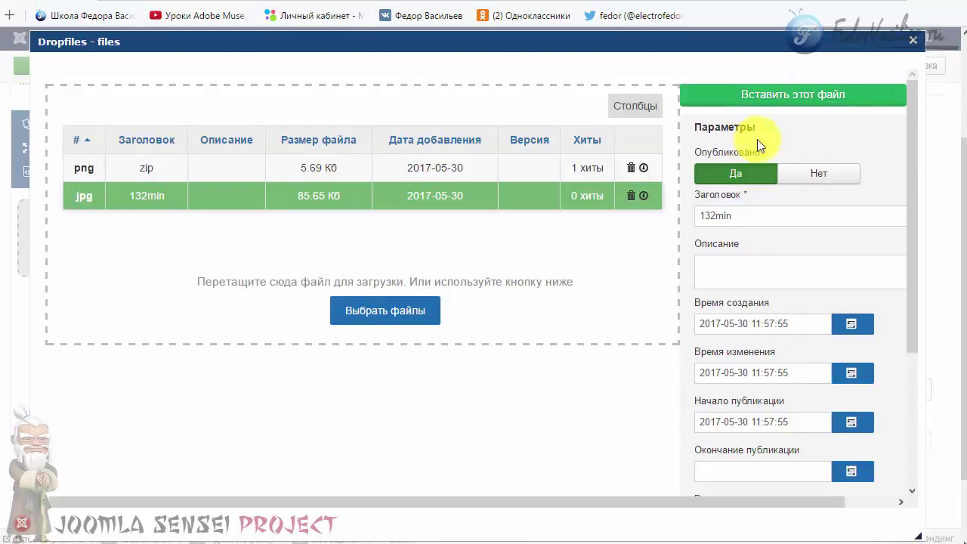
pyautogui.click(768, 90)
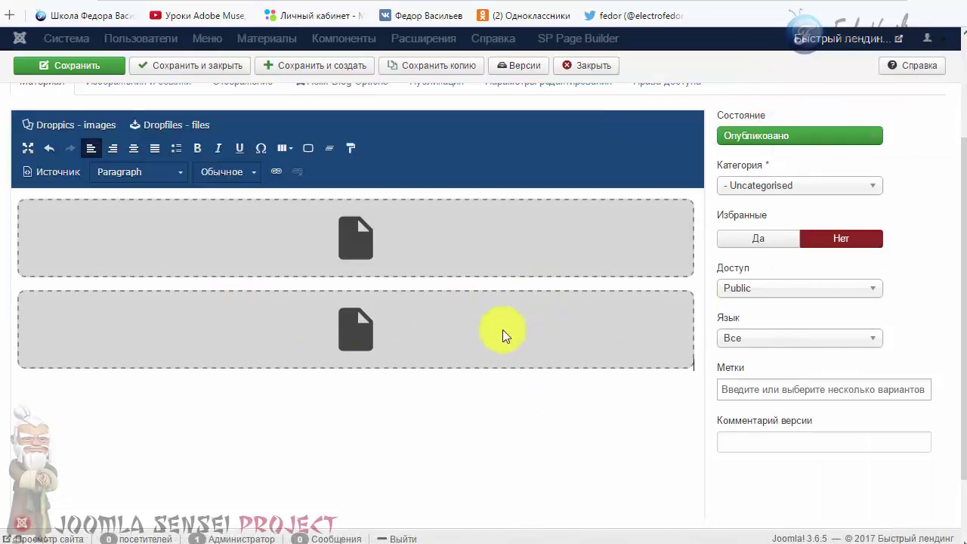
pyautogui.hotkey('ctrl', 's')
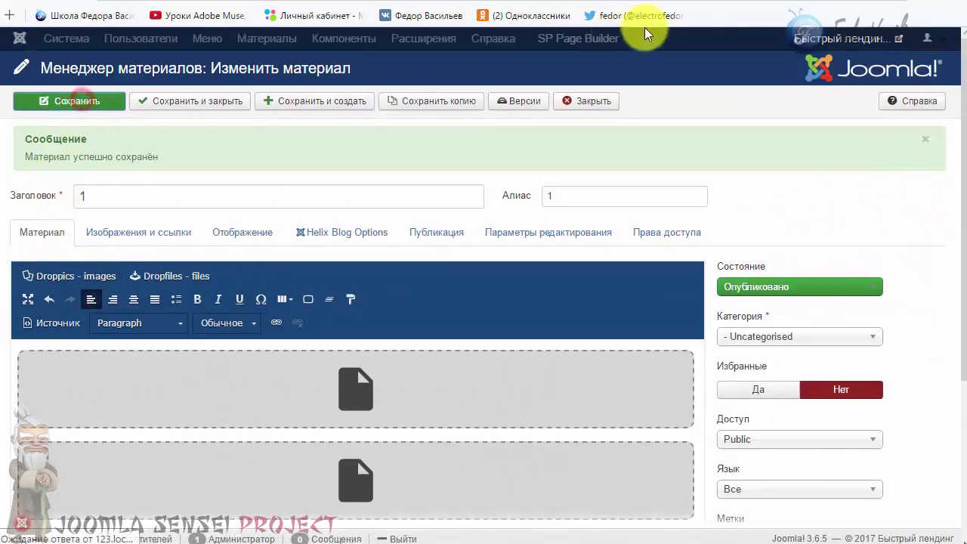
# - View the article with both file blocks on the site and return to the article editor
pyautogui.hotkey('ctrl', 'Tab')
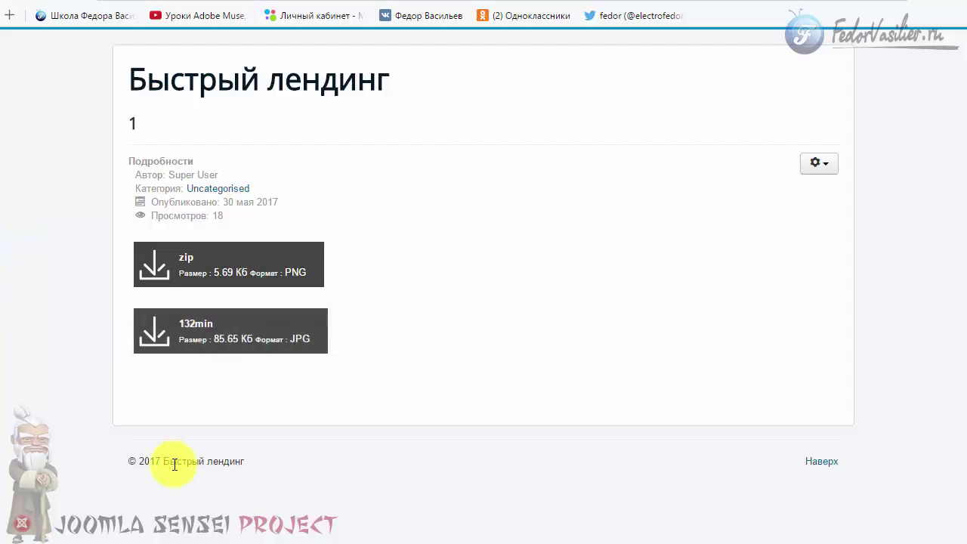
pyautogui.hotkey('ctrl', 'shift', 'Tab')
pyautogui.scroll(3, 428, 372)
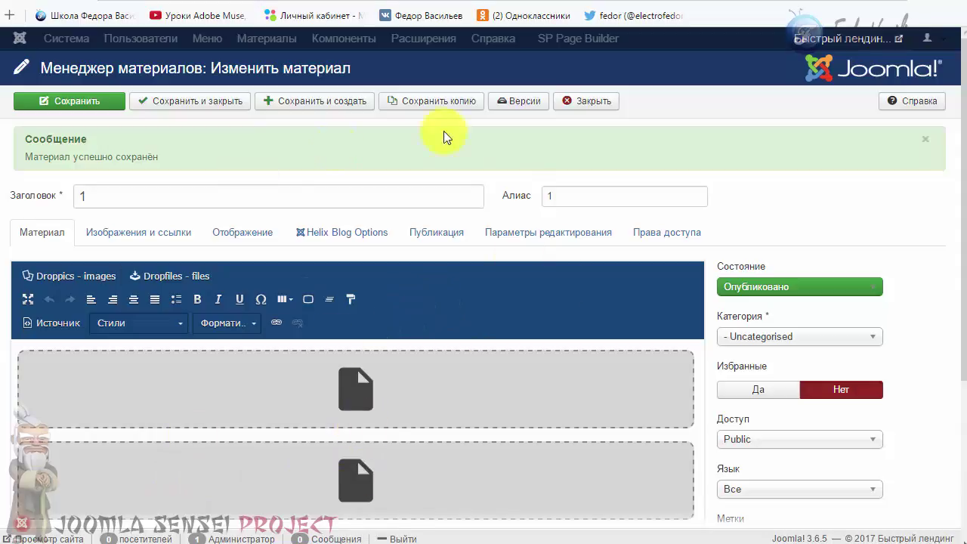
# - Close the article and open the Dropfiles file manager
pyautogui.click(586, 111)
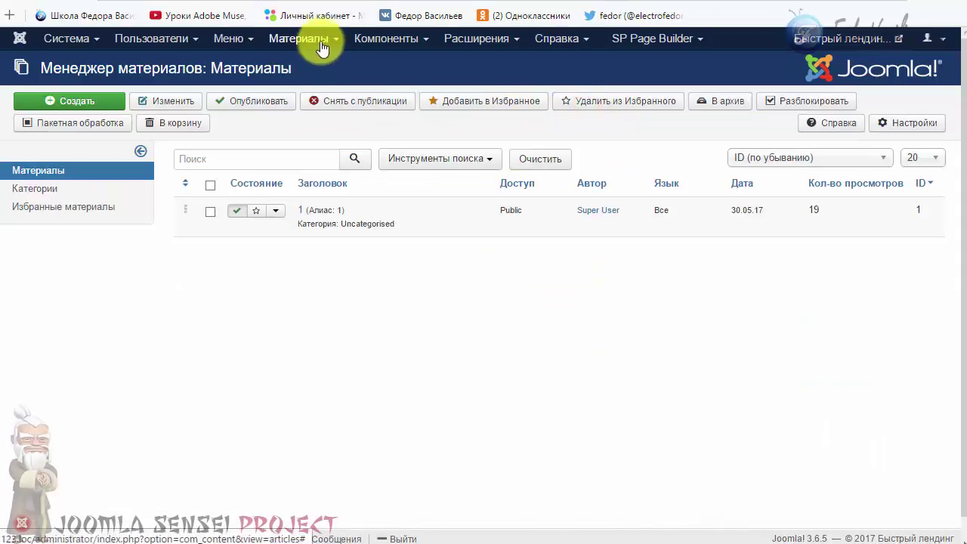
pyautogui.click(320, 38)
pyautogui.click(372, 43)
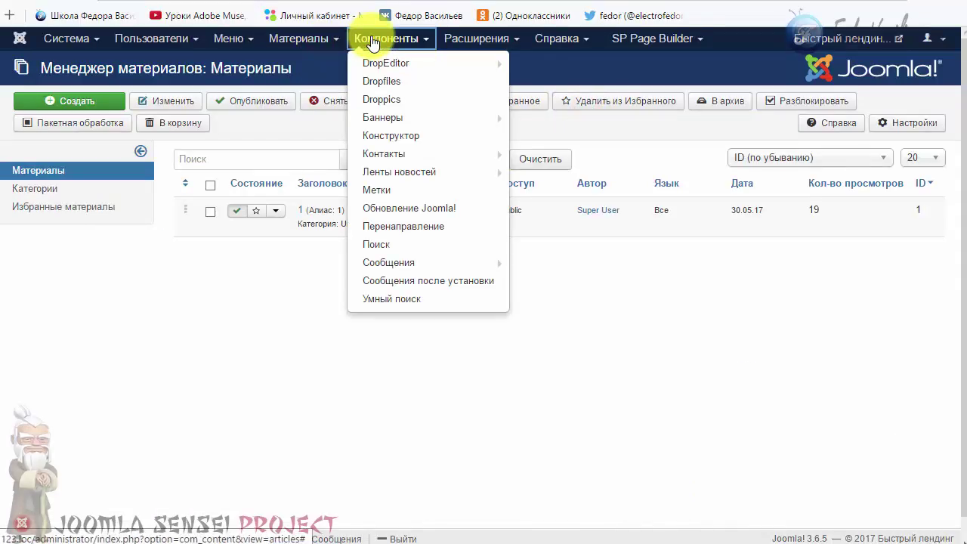
pyautogui.click(399, 87)
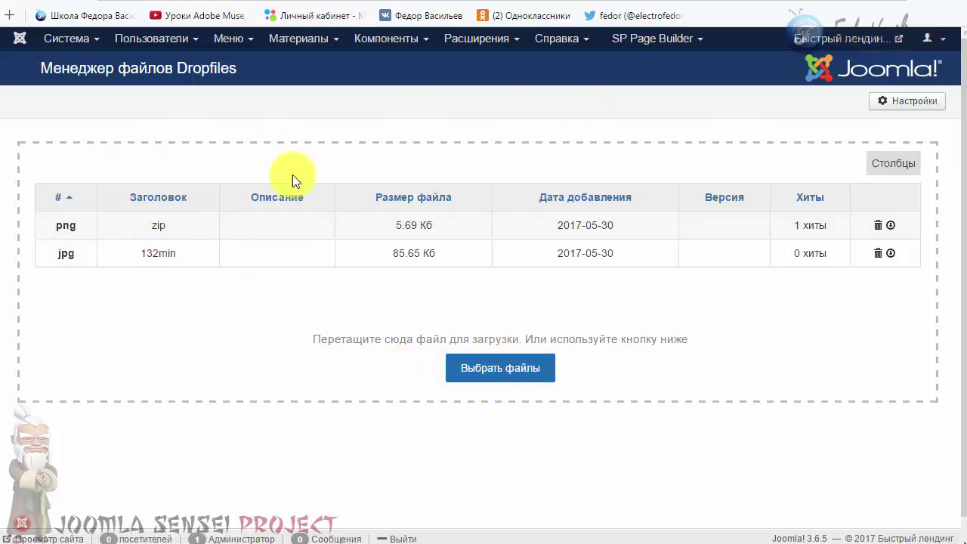
# - View the parameters of the zip and 132min files and open the Dropfiles settings
pyautogui.click(281, 229)
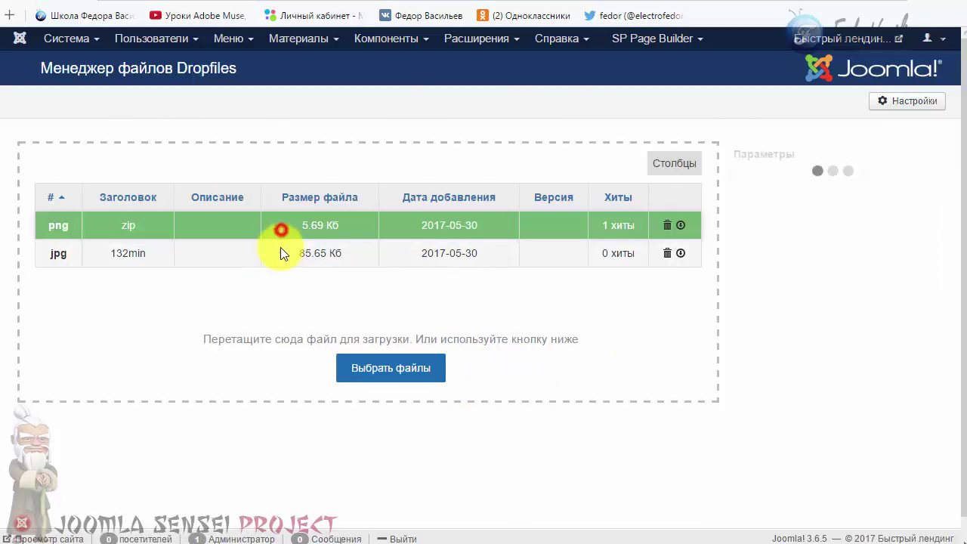
pyautogui.click(280, 249)
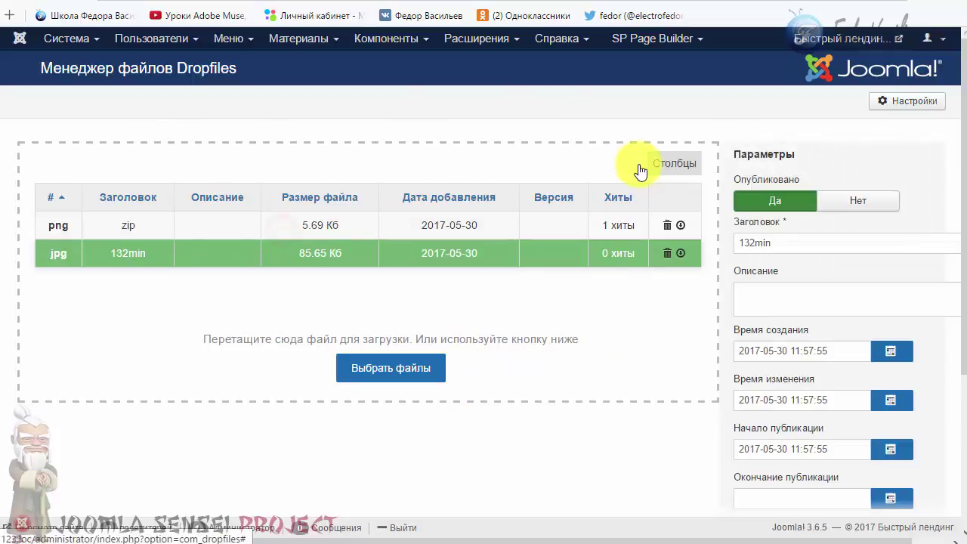
pyautogui.click(910, 107)
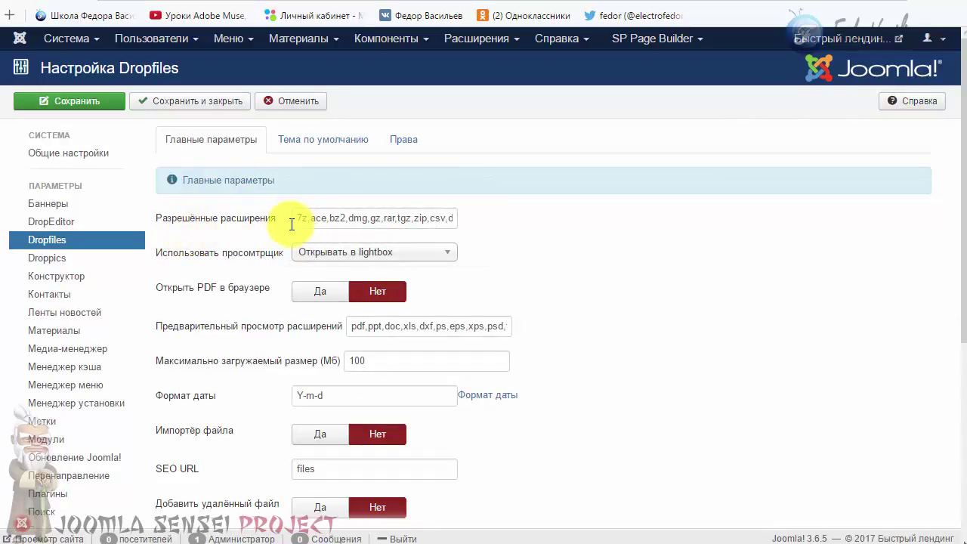
# - Look through the full list of allowed file extensions in the Dropfiles main parameters
pyautogui.moveTo(295, 219); pyautogui.dragTo(469, 219)
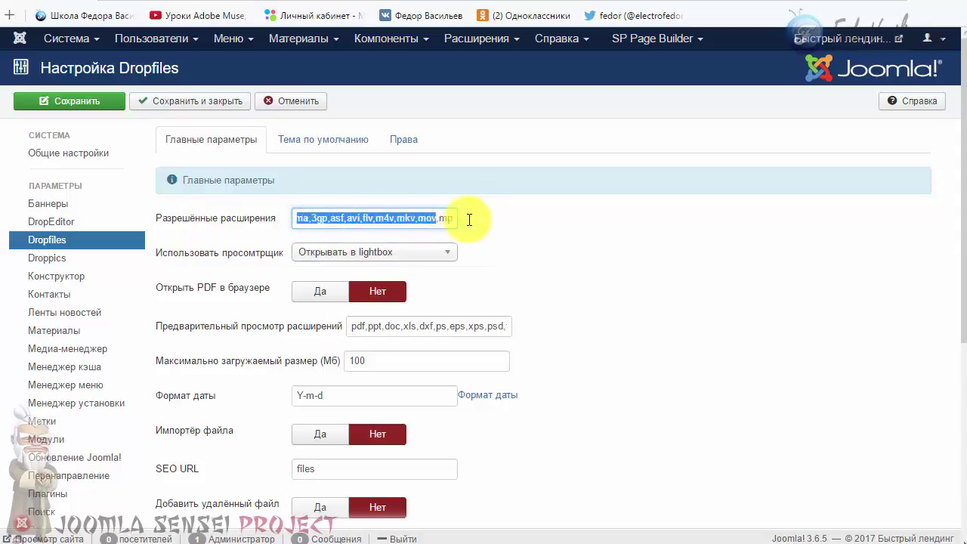
pyautogui.click(420, 217)
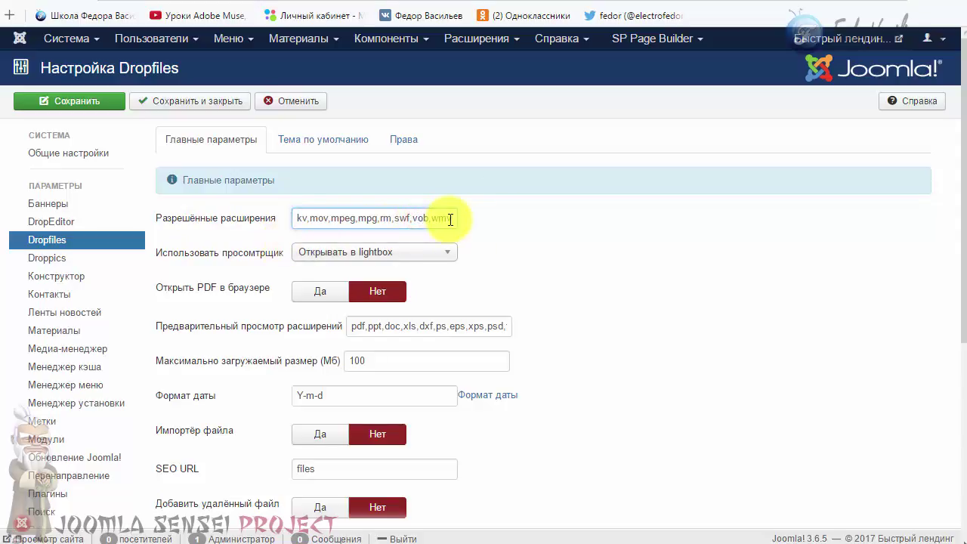
pyautogui.moveTo(295, 220); pyautogui.dragTo(452, 219)
pyautogui.click(452, 219)
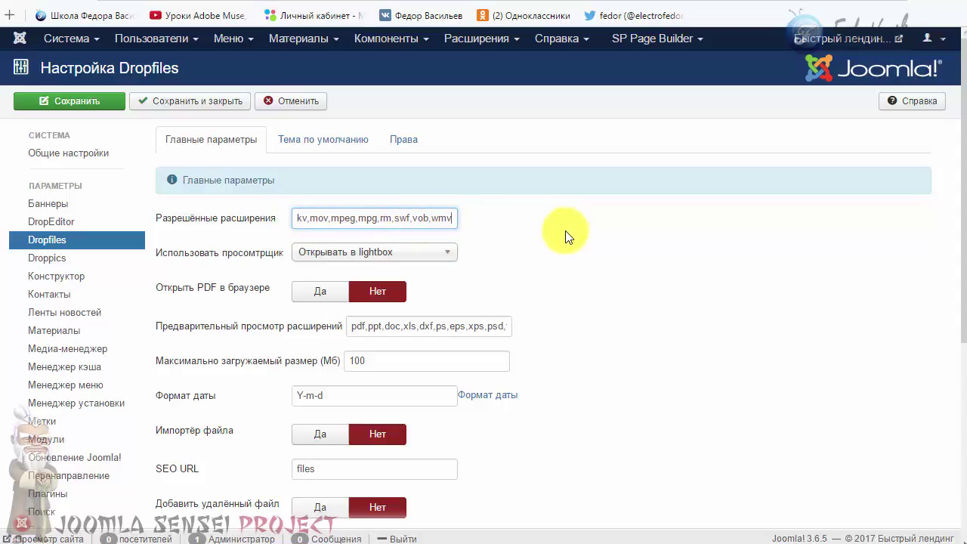
# - Review the file viewer options, then try enabling PDF opening in the browser and set it back to No
pyautogui.click(333, 254)
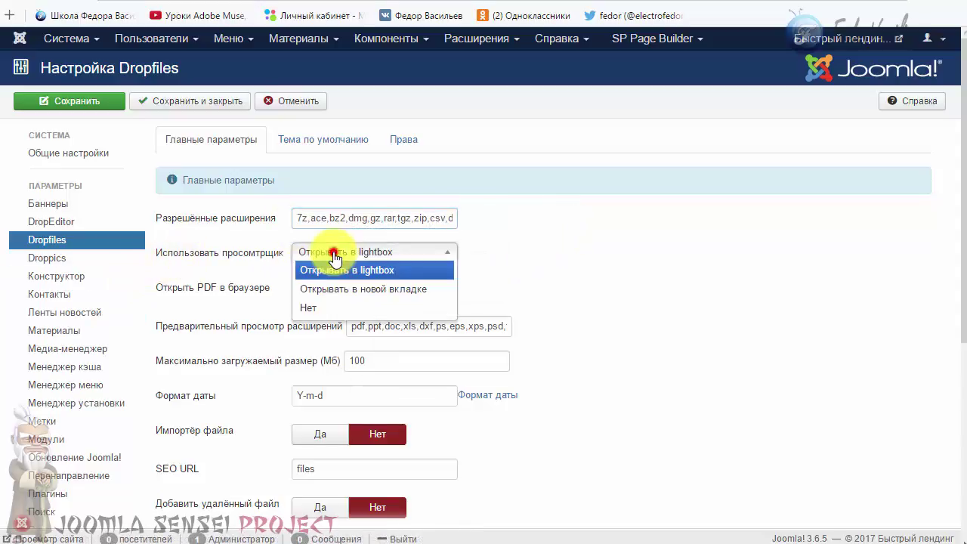
pyautogui.click(610, 280)
pyautogui.click(385, 252)
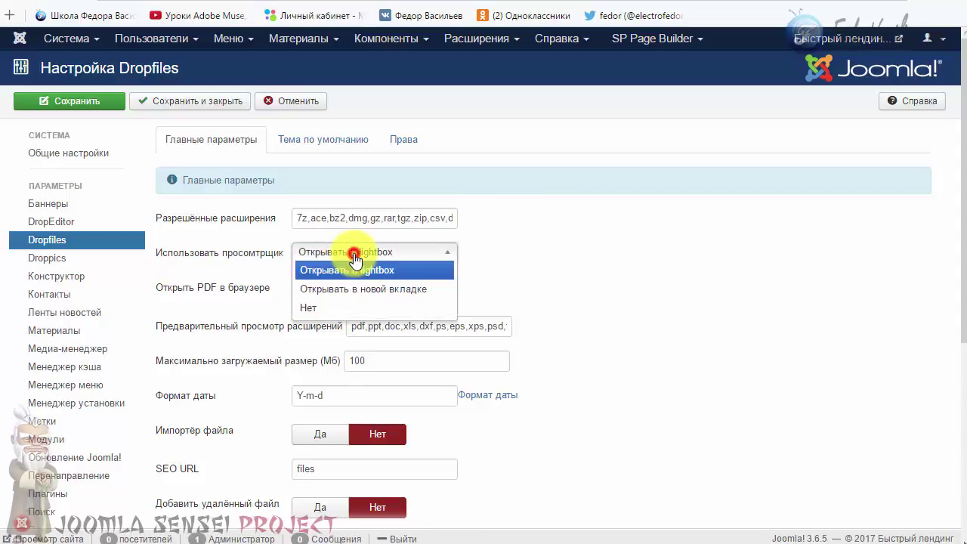
pyautogui.click(495, 254)
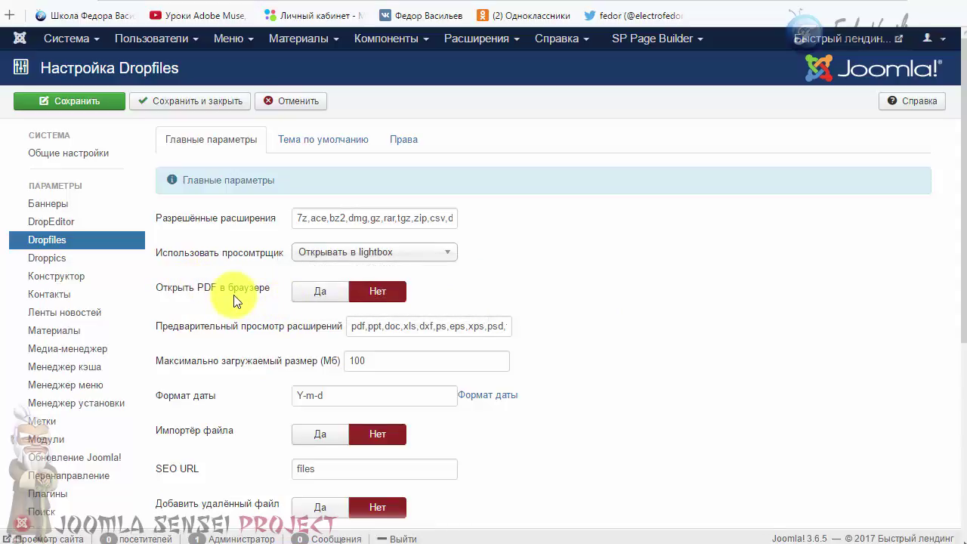
pyautogui.click(296, 301)
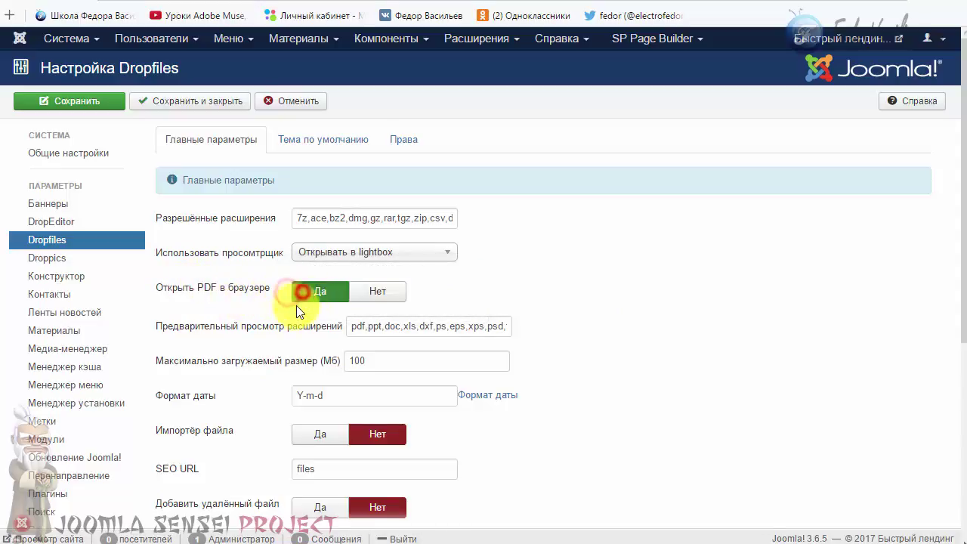
pyautogui.click(389, 299)
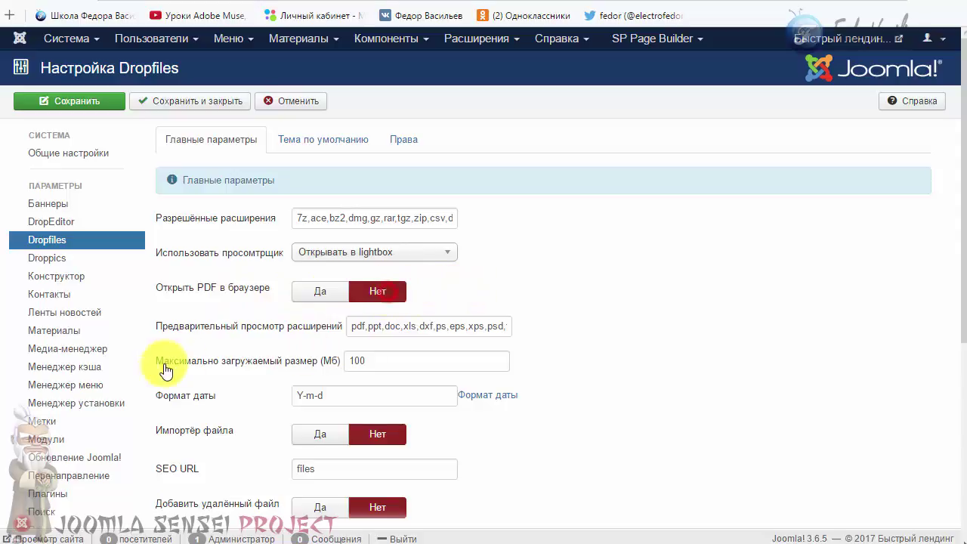
# - Look through the list of file extensions that support preview and the main parameters below it
pyautogui.moveTo(200, 333)
pyautogui.moveTo(349, 327); pyautogui.dragTo(551, 330)
pyautogui.click(459, 326)
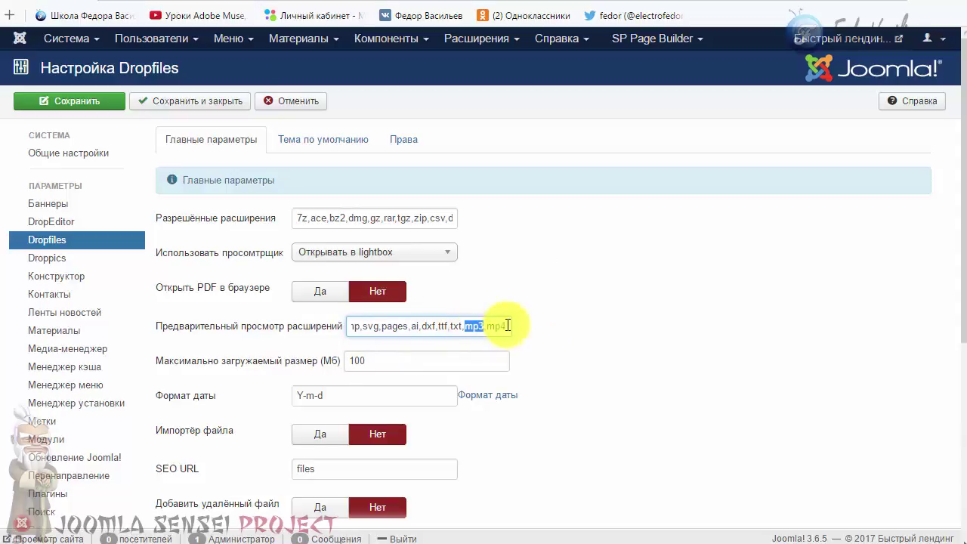
pyautogui.click(565, 318)
pyautogui.scroll(-4, 567, 321)
pyautogui.scroll(2, 566, 323)
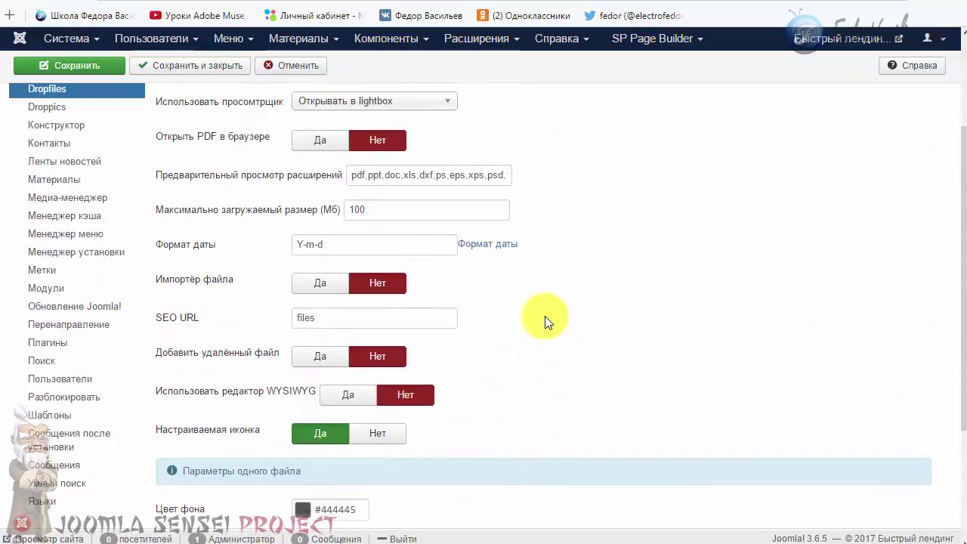
# - Set the maximum upload size to 100 MB
pyautogui.click(369, 212)
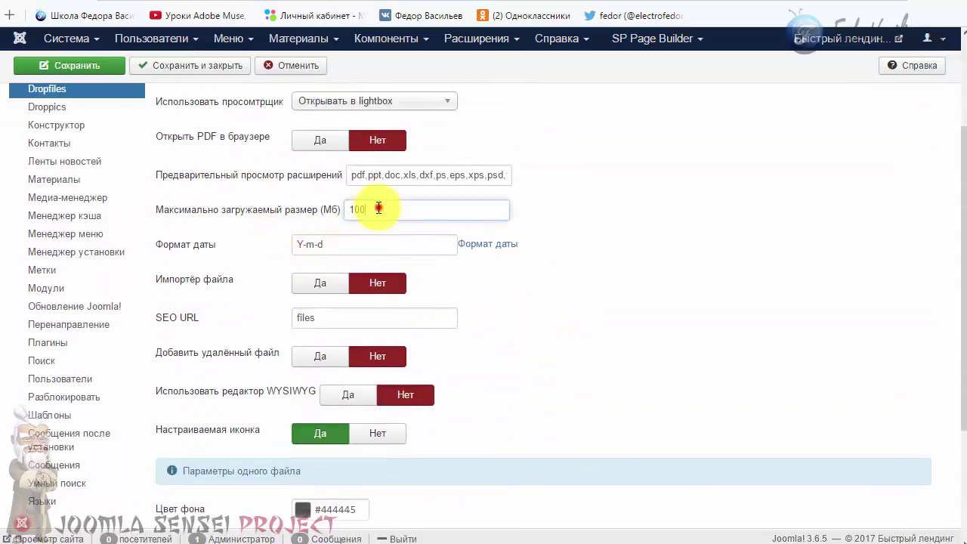
pyautogui.write('100')
pyautogui.click(616, 328)
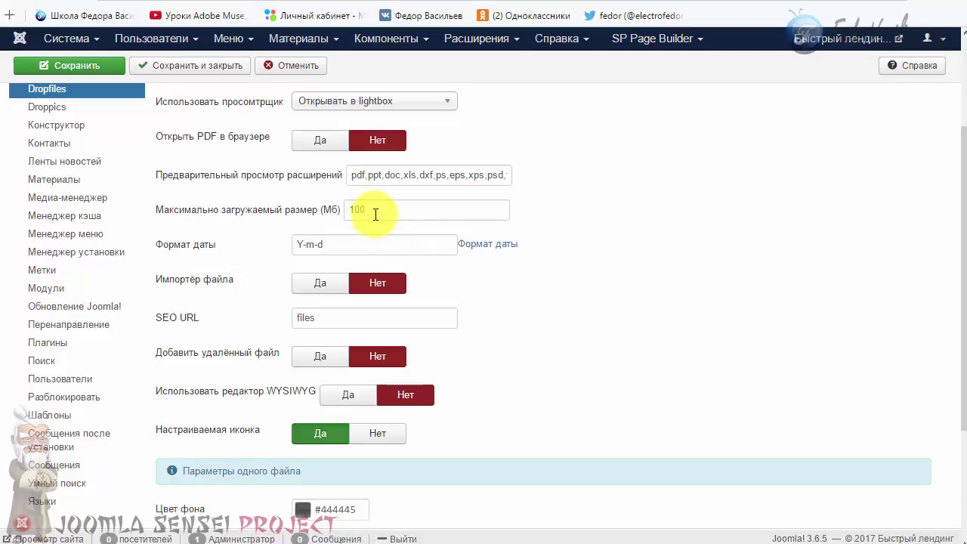
# - Check the file blocks in the article on the site and return to the Dropfiles settings
pyautogui.hotkey('ctrl', 'Tab')
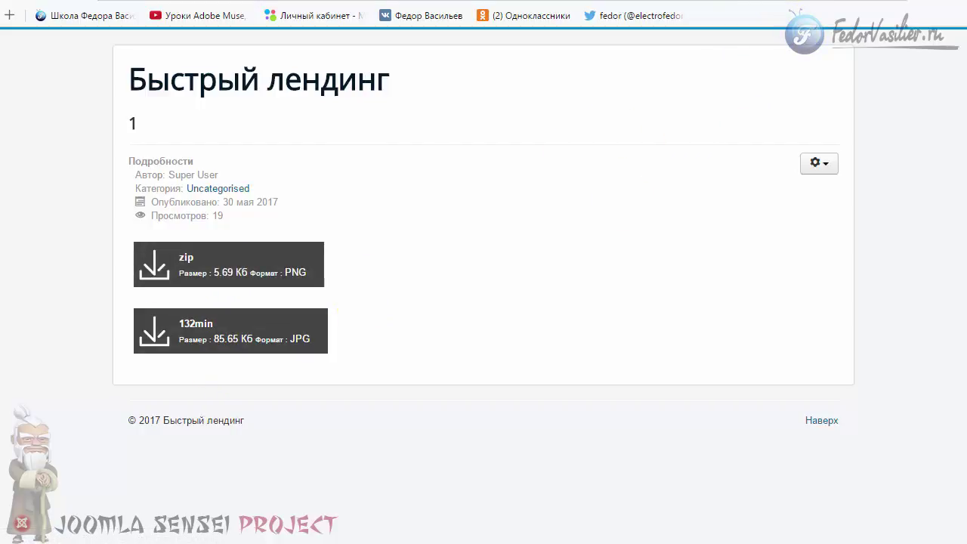
pyautogui.hotkey('ctrl', 'Tab')
pyautogui.scroll(5, 658, 184)
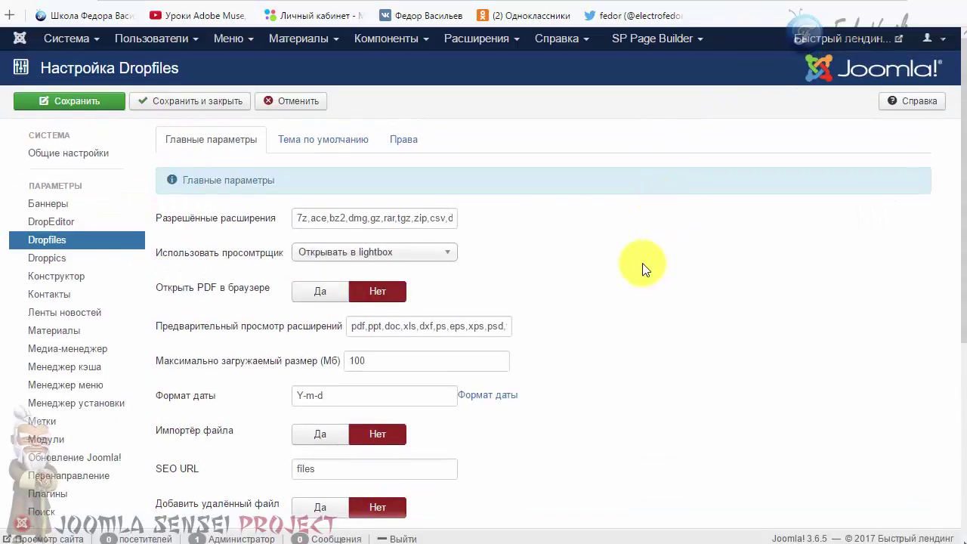
# - Enable the file importer in the Dropfiles main parameters, then save and close the settings
pyautogui.scroll(-2, 643, 269)
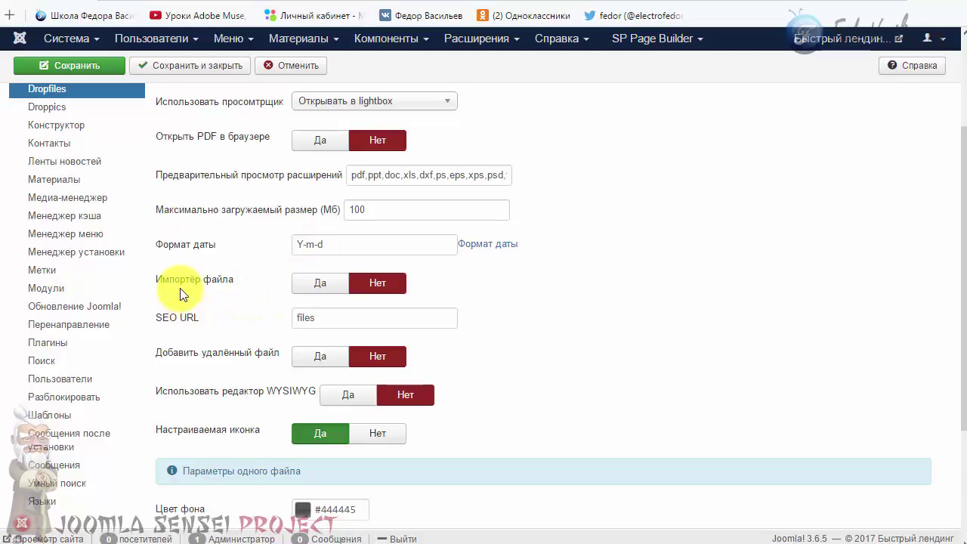
pyautogui.click(320, 286)
pyautogui.scroll(3, 308, 295)
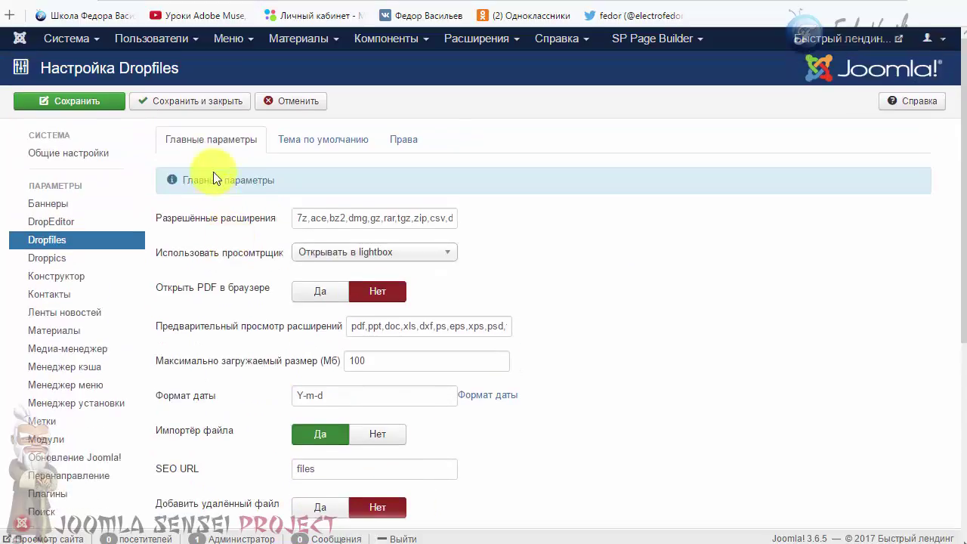
pyautogui.click(210, 97)
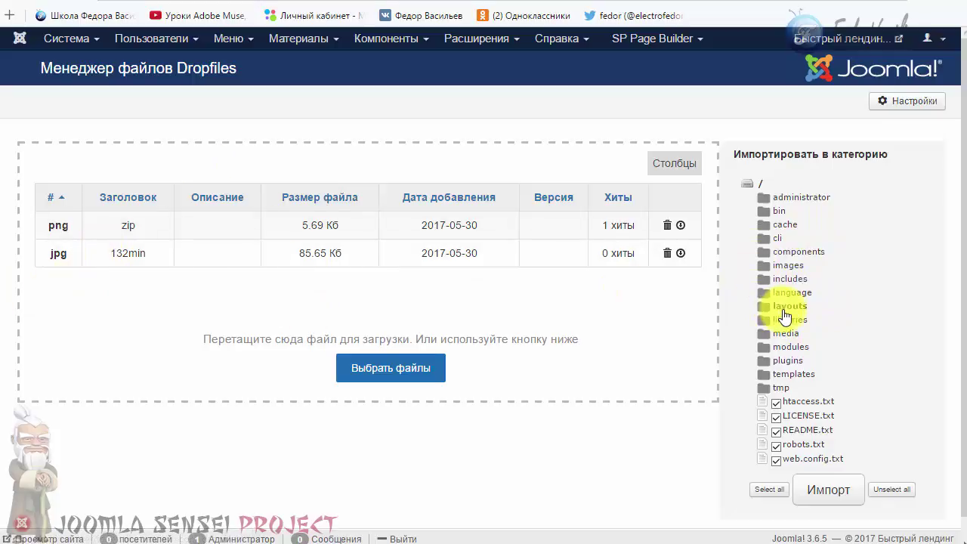
# - Import only joomla_black.png from the server's images folder into the Dropfiles category and select the imported file
pyautogui.click(770, 263)
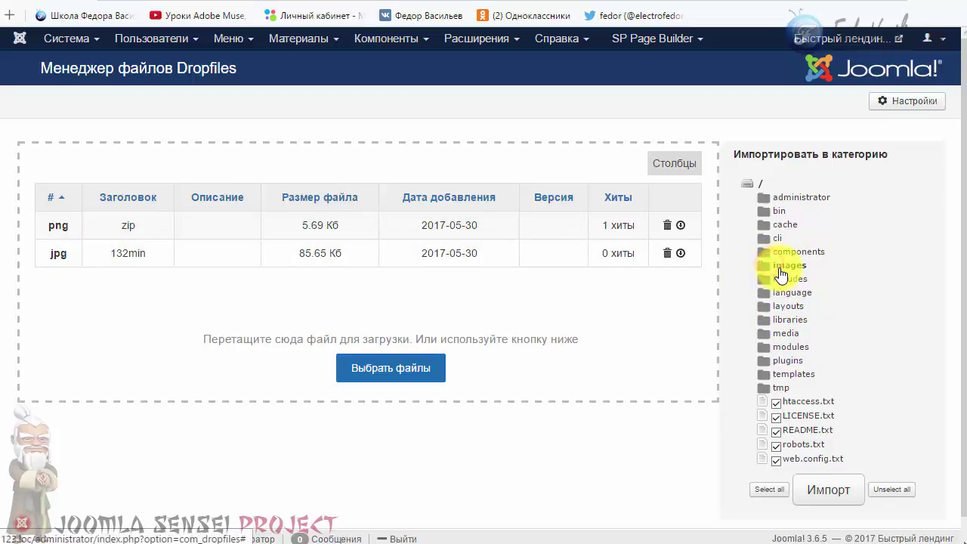
pyautogui.click(774, 268)
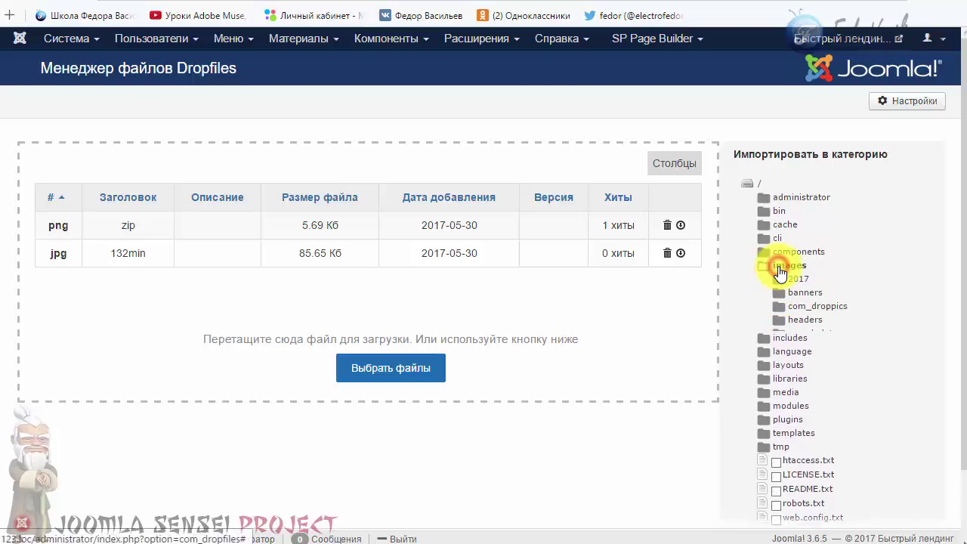
pyautogui.click(791, 364)
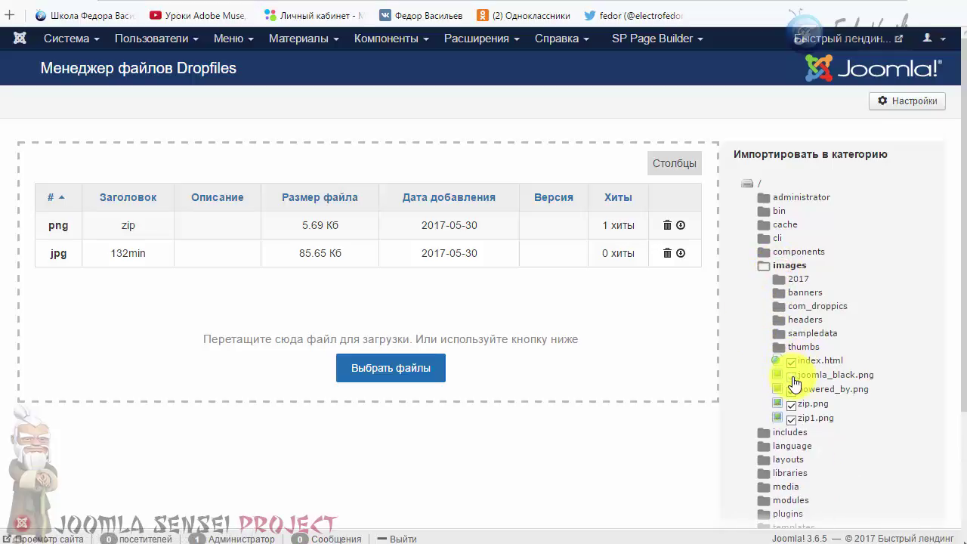
pyautogui.click(811, 376)
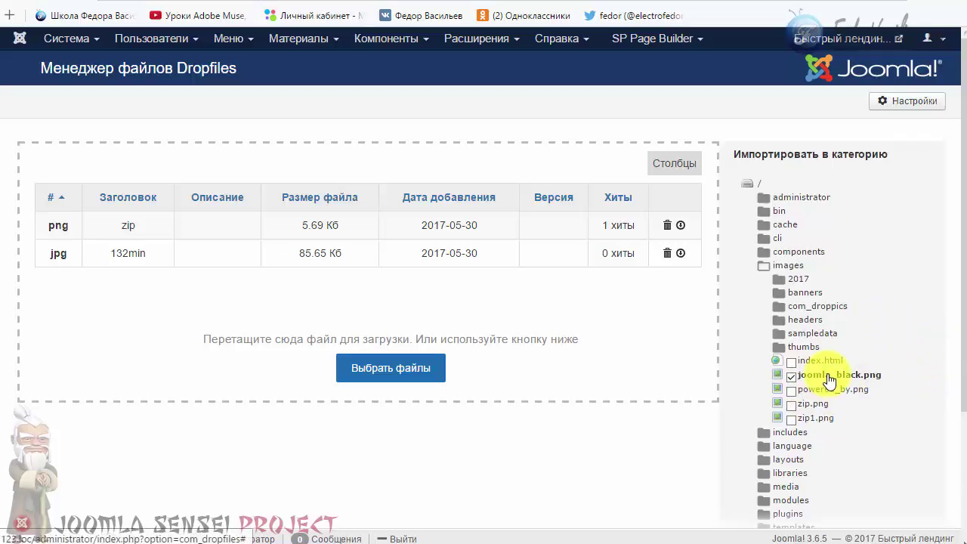
pyautogui.scroll(-1, 918, 351)
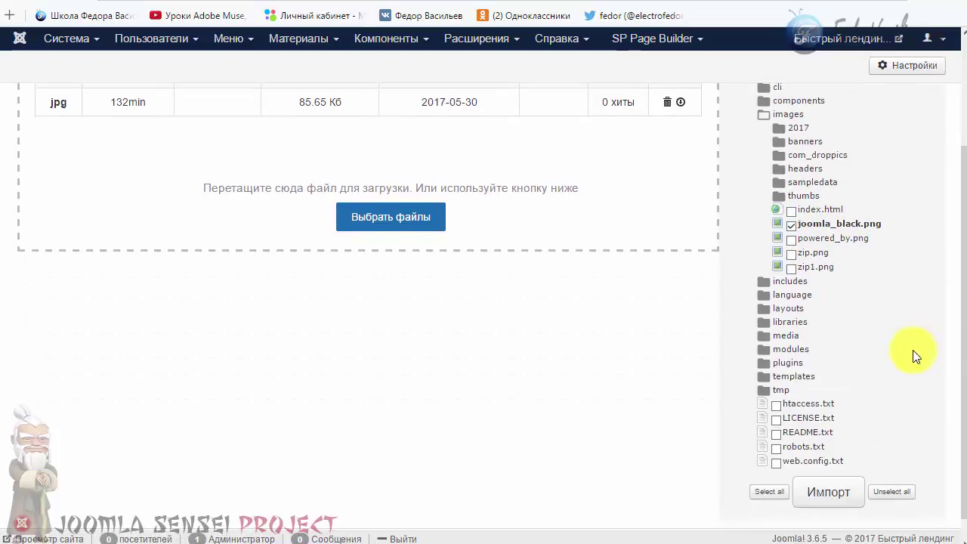
pyautogui.click(840, 492)
pyautogui.click(642, 121)
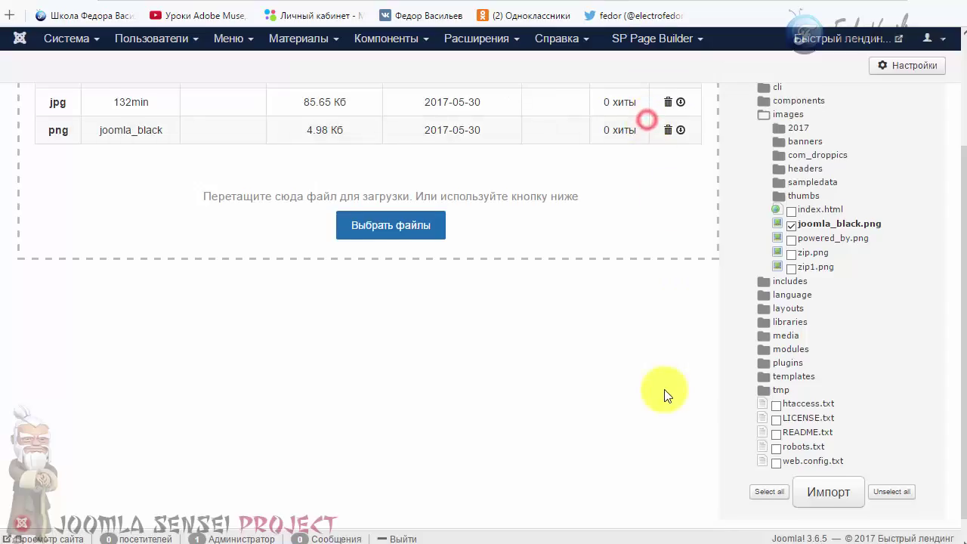
pyautogui.scroll(2, 664, 389)
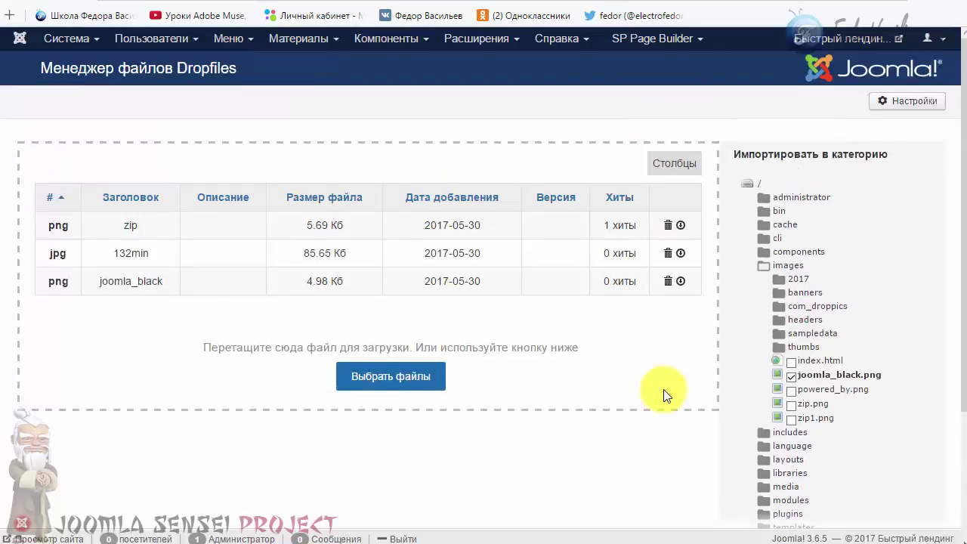
pyautogui.click(180, 279)
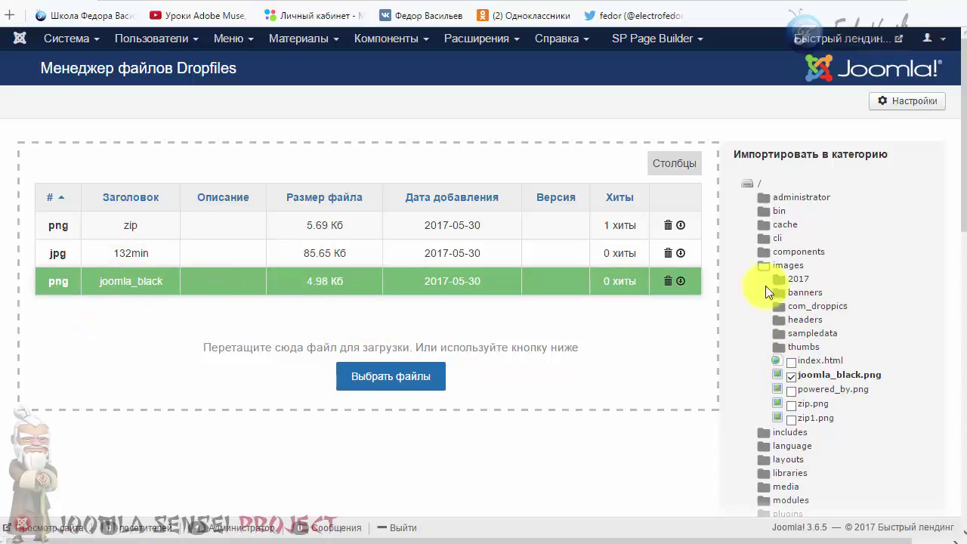
# - Import all five files of the images folder: index.html, joomla_black.png, powered_by.png, zip.png and zip1.png
pyautogui.scroll(-3, 831, 291)
pyautogui.scroll(3, 835, 311)
pyautogui.click(792, 362)
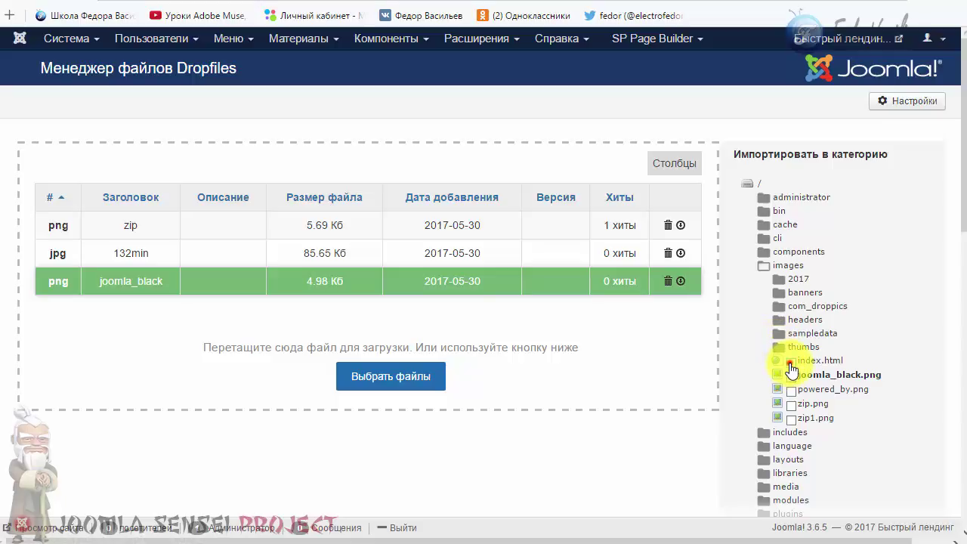
pyautogui.click(791, 391)
pyautogui.click(791, 419)
pyautogui.scroll(-3, 824, 393)
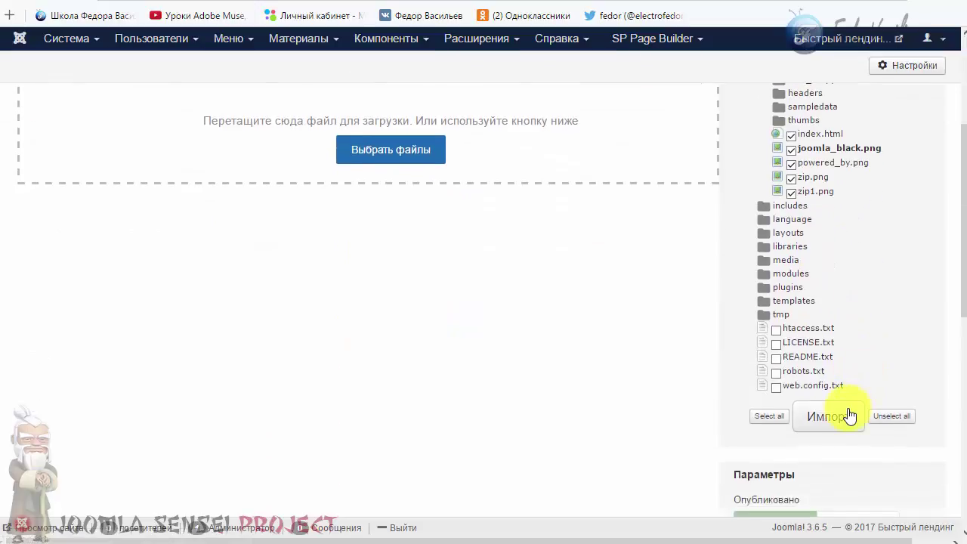
pyautogui.click(845, 417)
pyautogui.click(633, 127)
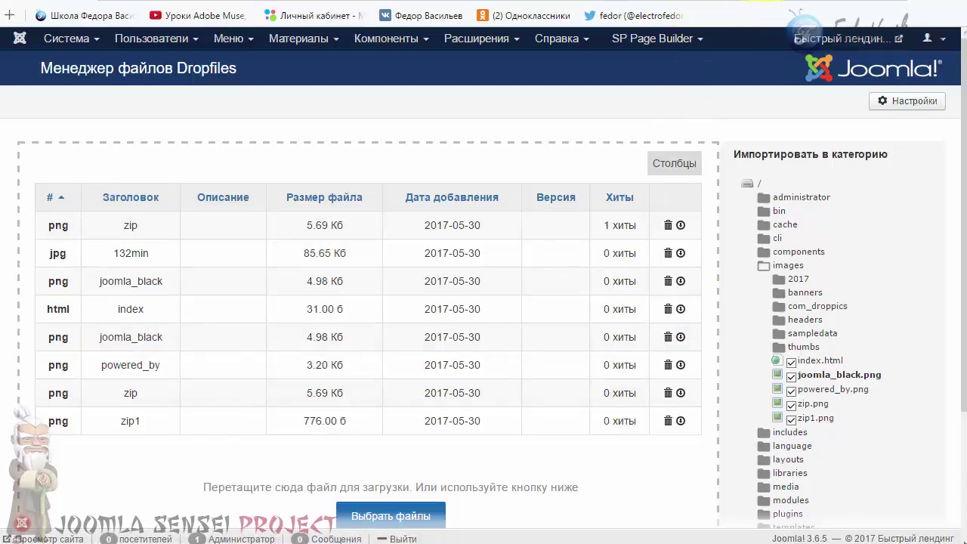
# - Open the Dropfiles settings and disable the file importer in the main parameters
pyautogui.click(754, 2)
pyautogui.click(793, 2)
pyautogui.click(902, 101)
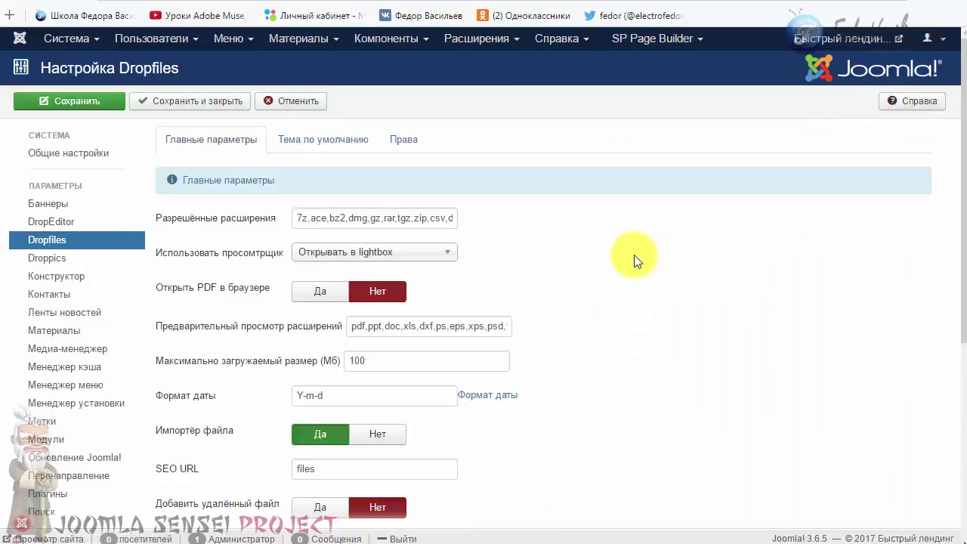
pyautogui.scroll(-3, 347, 184)
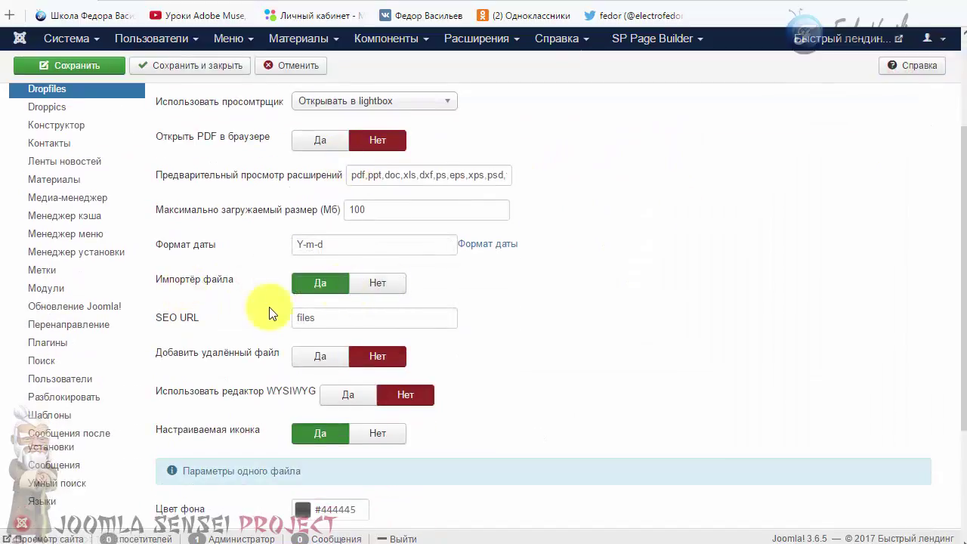
pyautogui.click(380, 282)
# - Review the SEO URL parameter, enable adding remote files, and save and close the Dropfiles settings
pyautogui.scroll(-3, 162, 141)
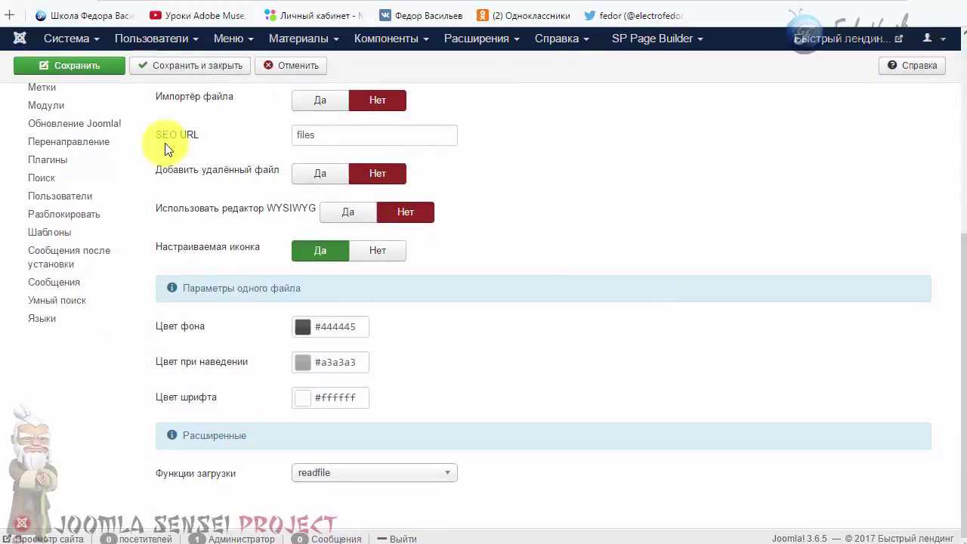
pyautogui.moveTo(187, 149)
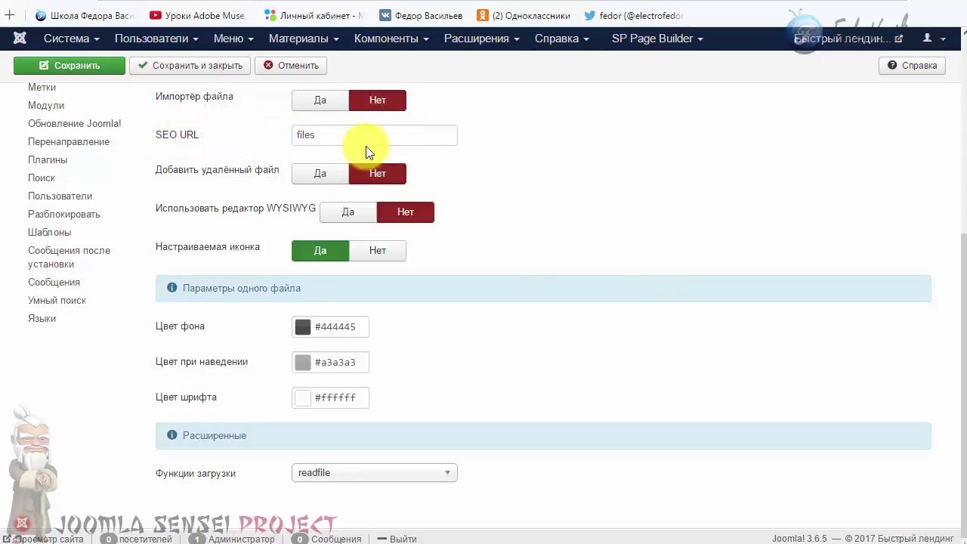
pyautogui.moveTo(366, 141); pyautogui.dragTo(123, 142)
pyautogui.click(194, 190)
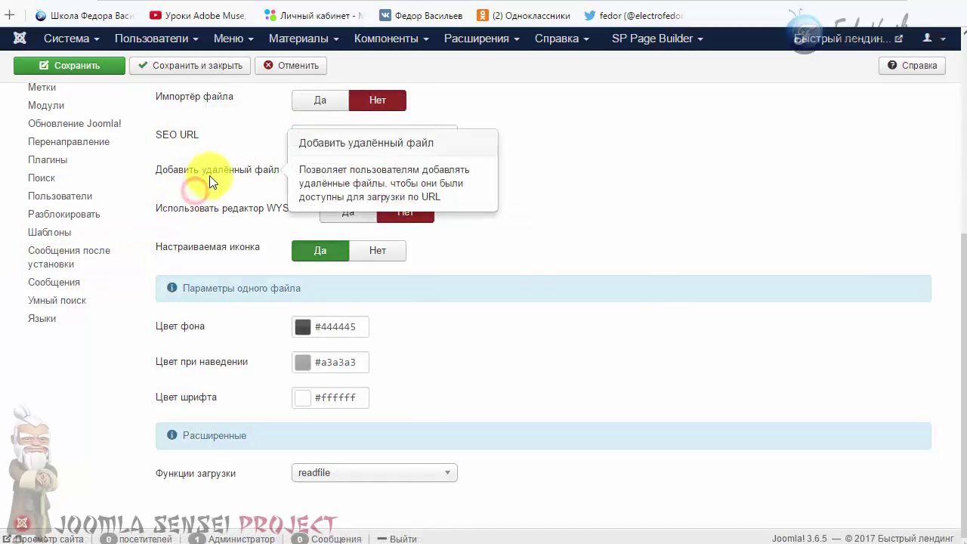
pyautogui.click(319, 174)
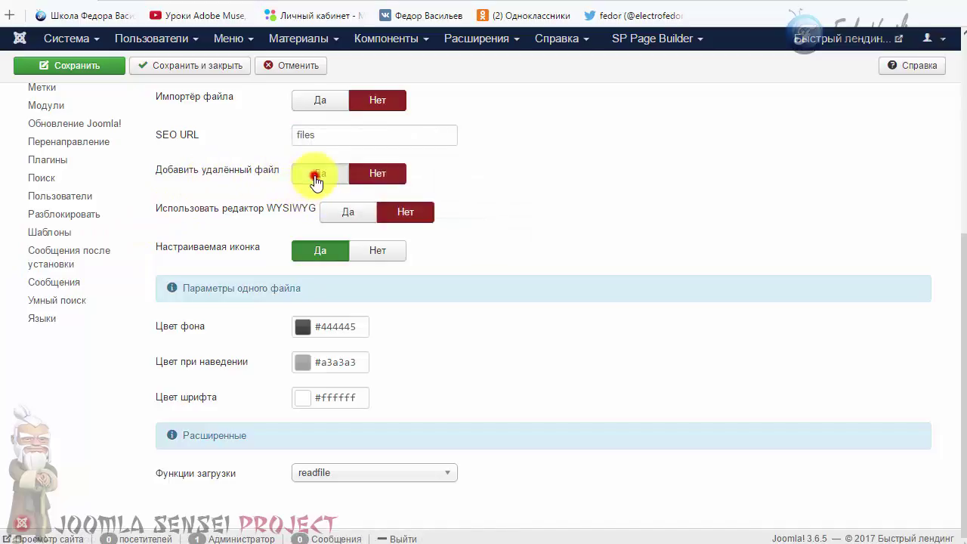
pyautogui.scroll(5, 170, 197)
pyautogui.click(184, 68)
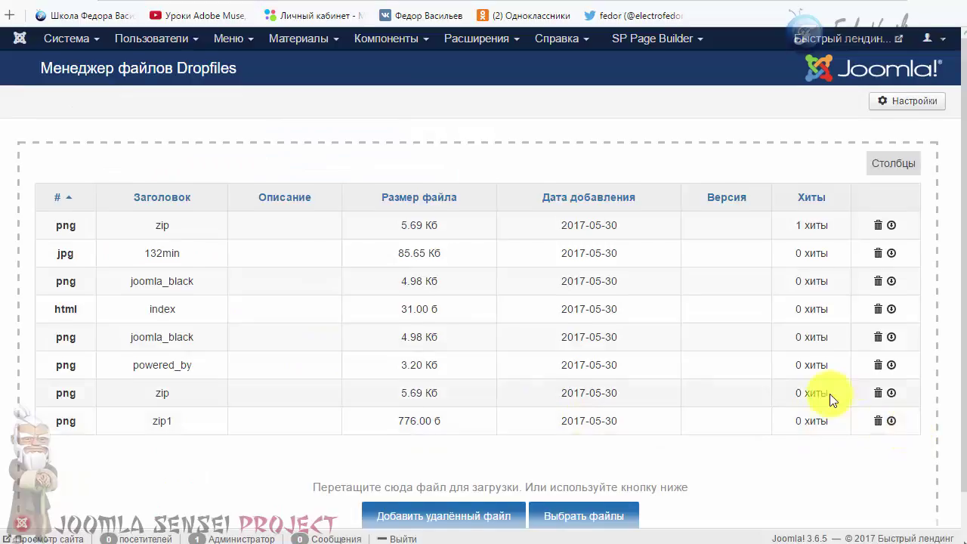
pyautogui.scroll(-1, 832, 395)
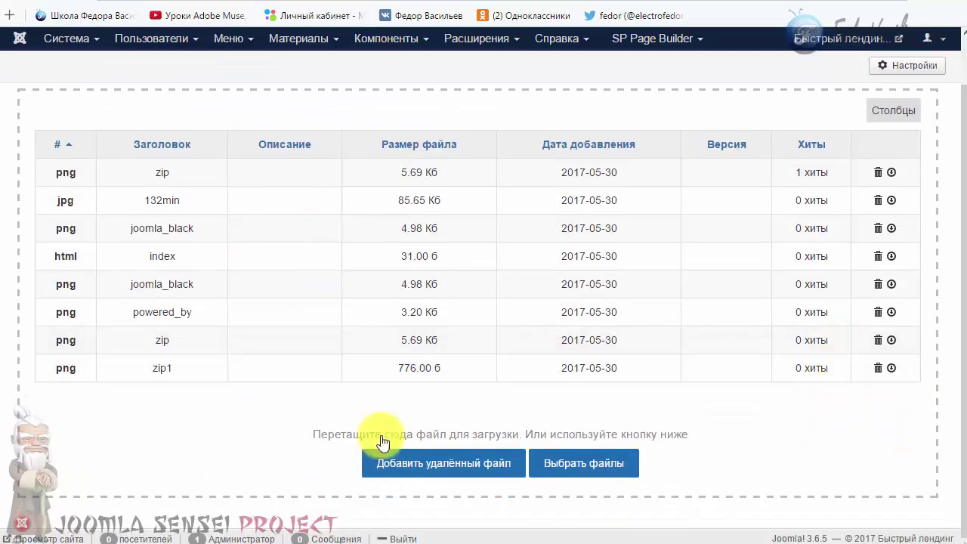
pyautogui.click(436, 470)
pyautogui.scroll(1, 449, 302)
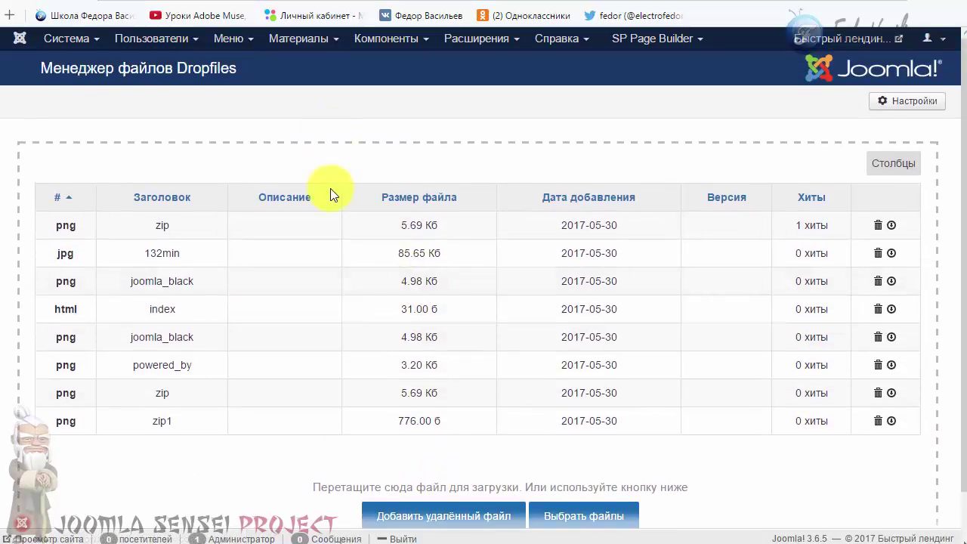
# - Open article 1 for editing and delete both Dropfiles file blocks from its text
pyautogui.click(277, 44)
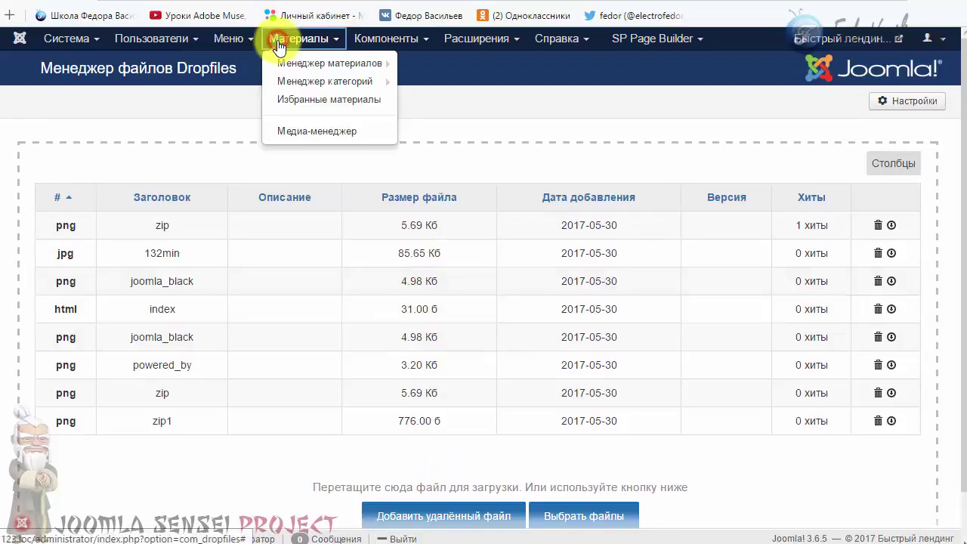
pyautogui.moveTo(239, 41)
pyautogui.moveTo(298, 38)
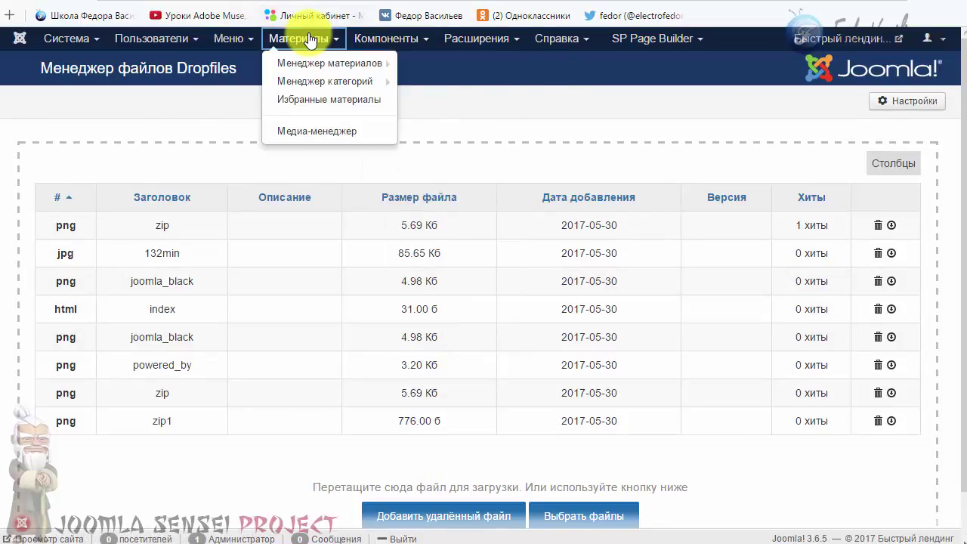
pyautogui.click(308, 64)
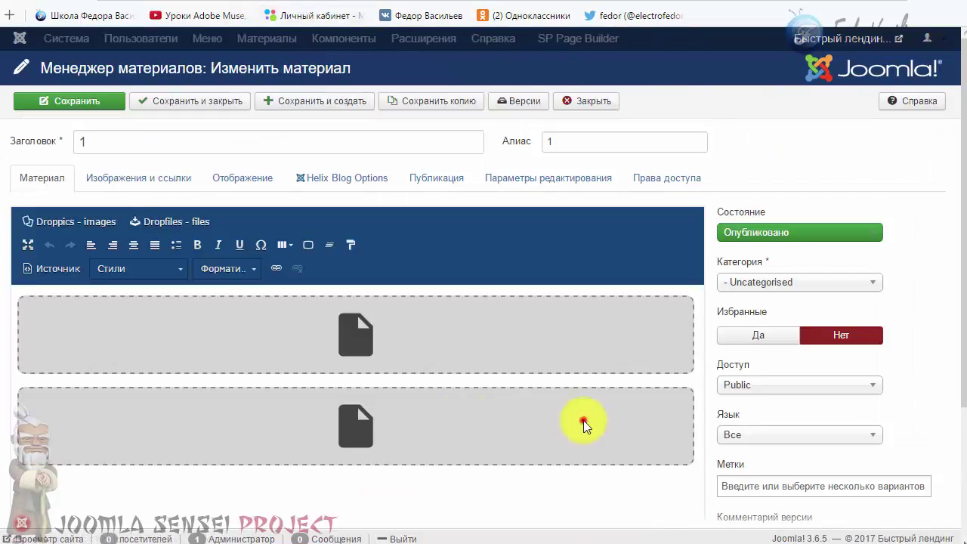
pyautogui.click(584, 420)
pyautogui.press('Delete')
pyautogui.click(480, 331)
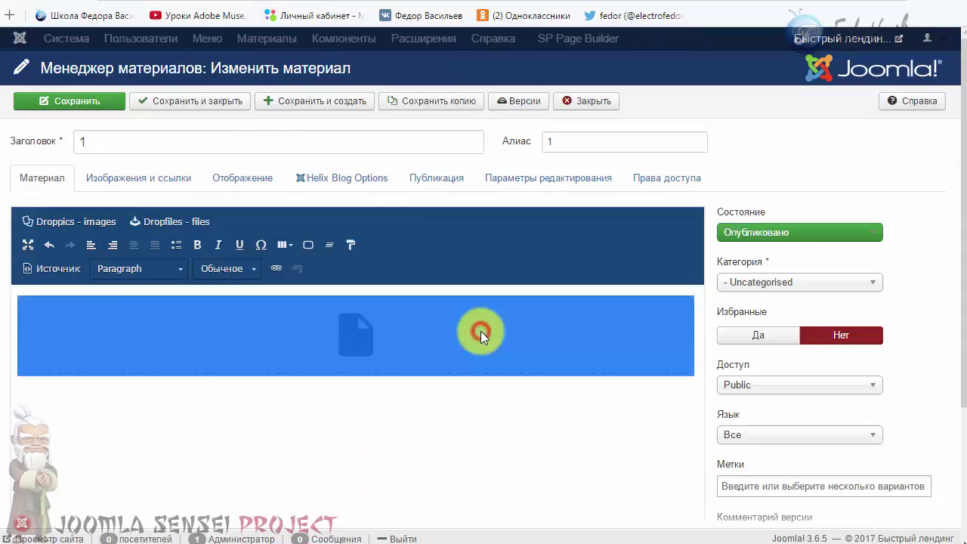
pyautogui.press('Delete')
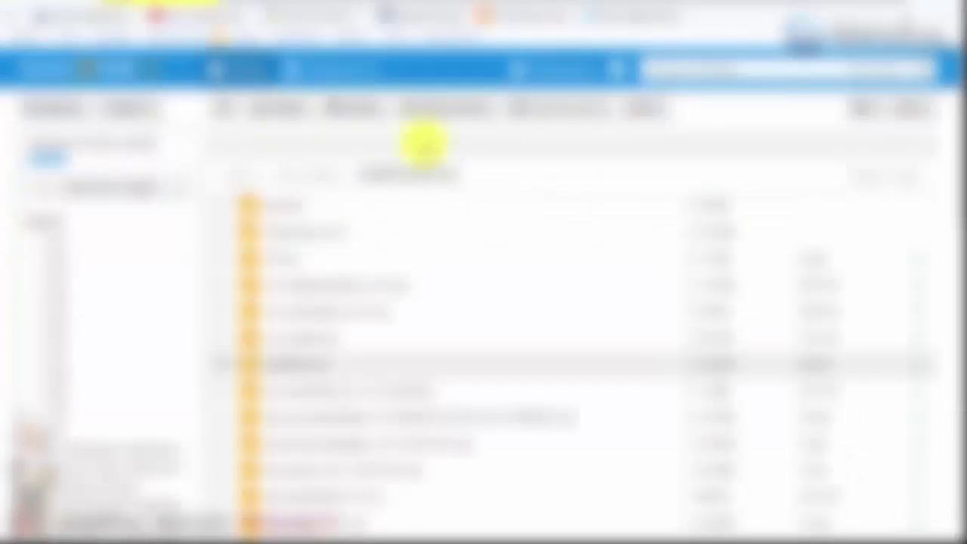
# - Switch to the Mail.ru cloud storage and copy the public link of the file to share
pyautogui.scroll(-4, 917, 216)
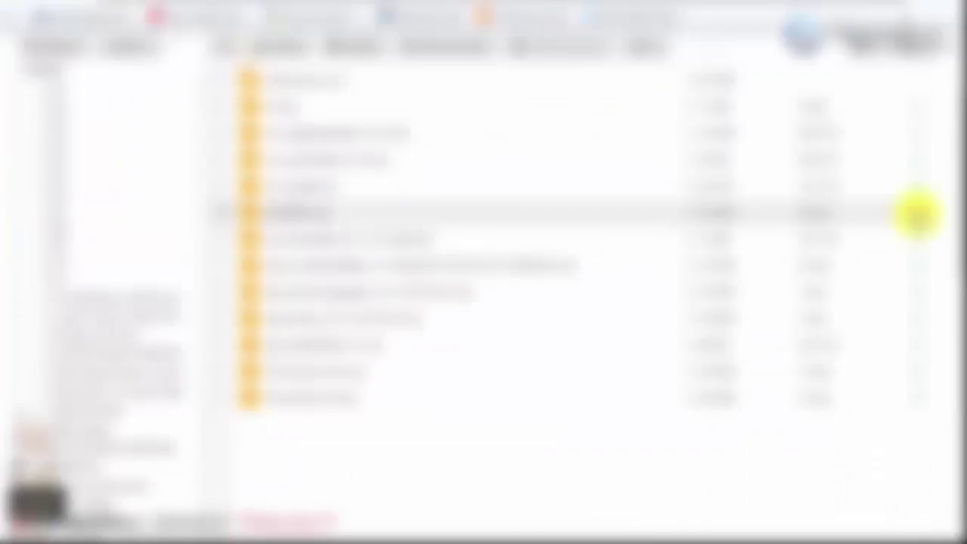
pyautogui.click(917, 216)
pyautogui.click(555, 231)
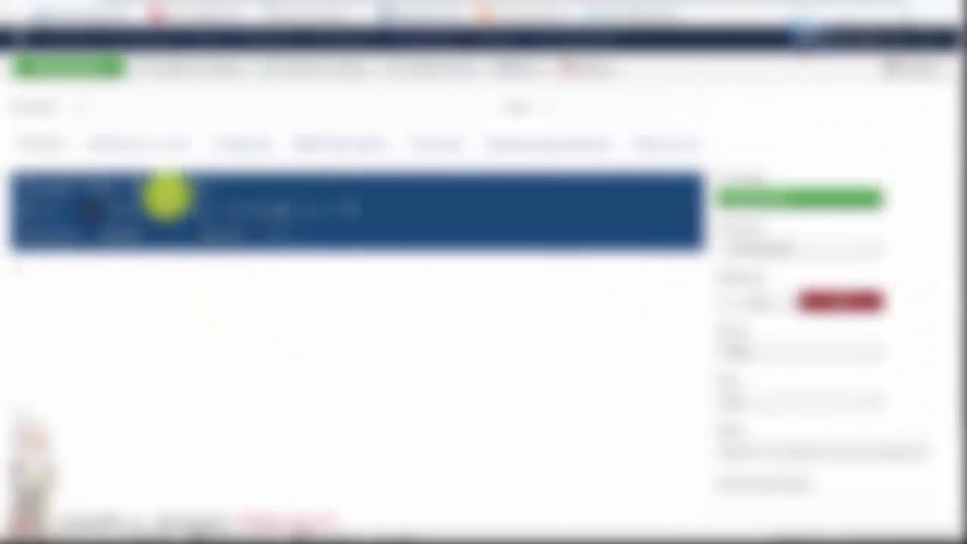
# - Start adding a remote file in Dropfiles from the article editor, titled "скачать", with the copied cloud.mail.ru link as its remote URL
pyautogui.click(169, 190)
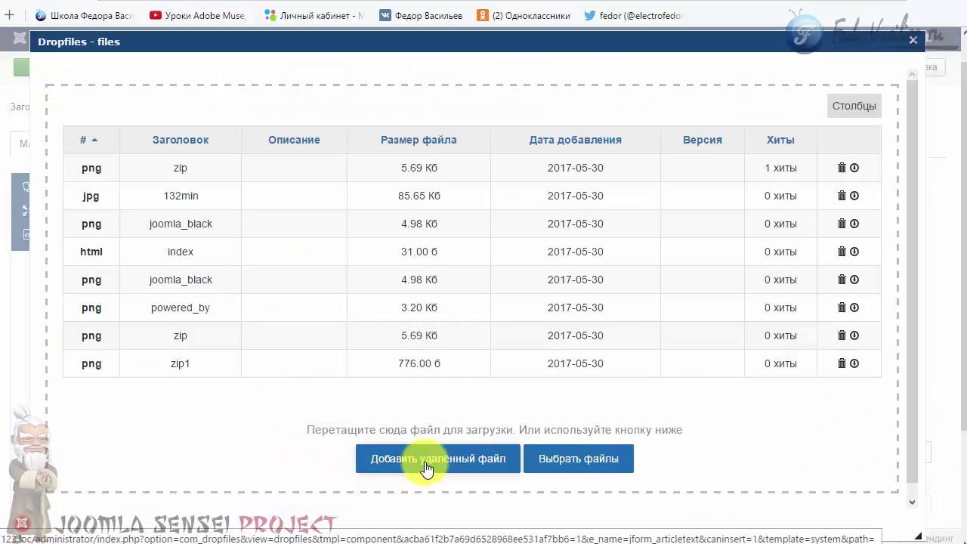
pyautogui.click(434, 469)
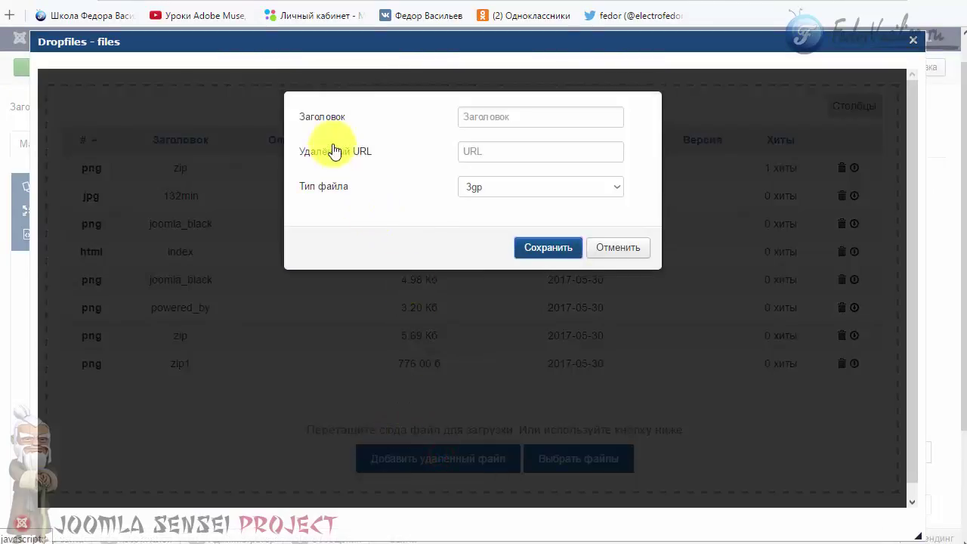
pyautogui.click(481, 118)
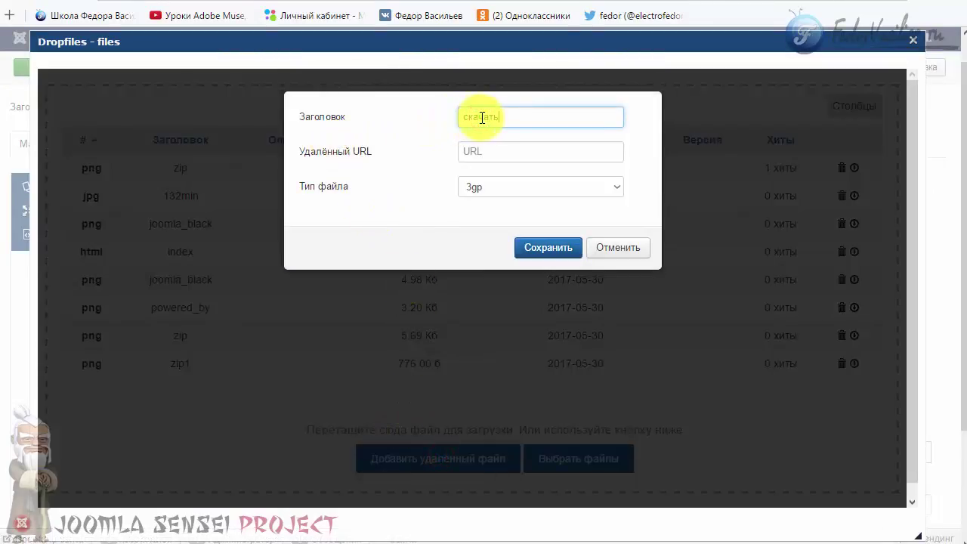
pyautogui.click(509, 147)
pyautogui.click(536, 152)
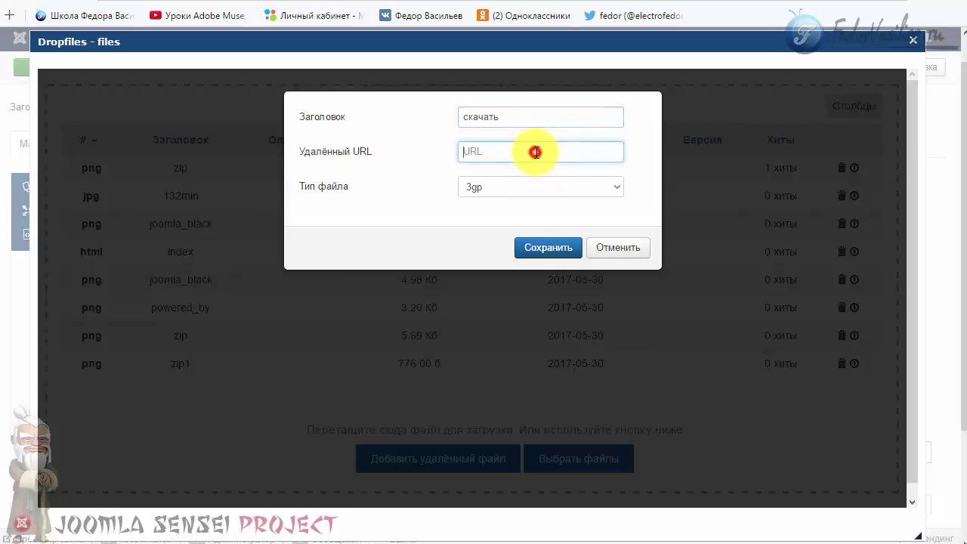
pyautogui.rightClick(535, 152)
pyautogui.click(577, 240)
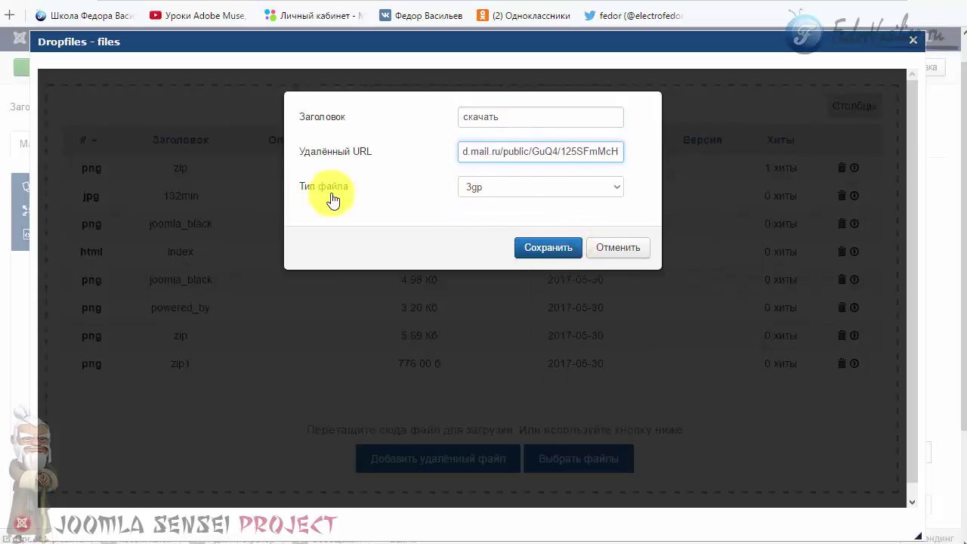
# - Set the remote file's type to zip and save it to the category
pyautogui.click(533, 189)
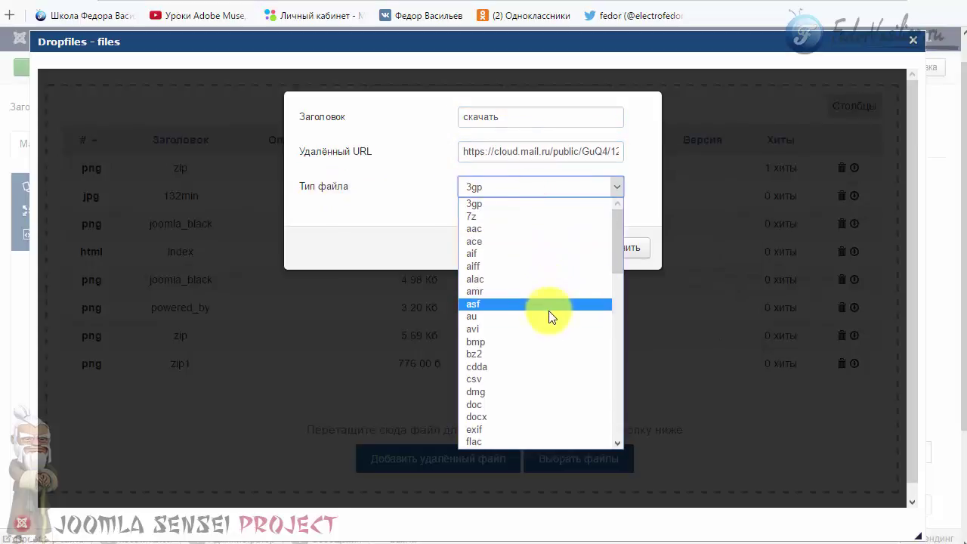
pyautogui.scroll(-10, 551, 315)
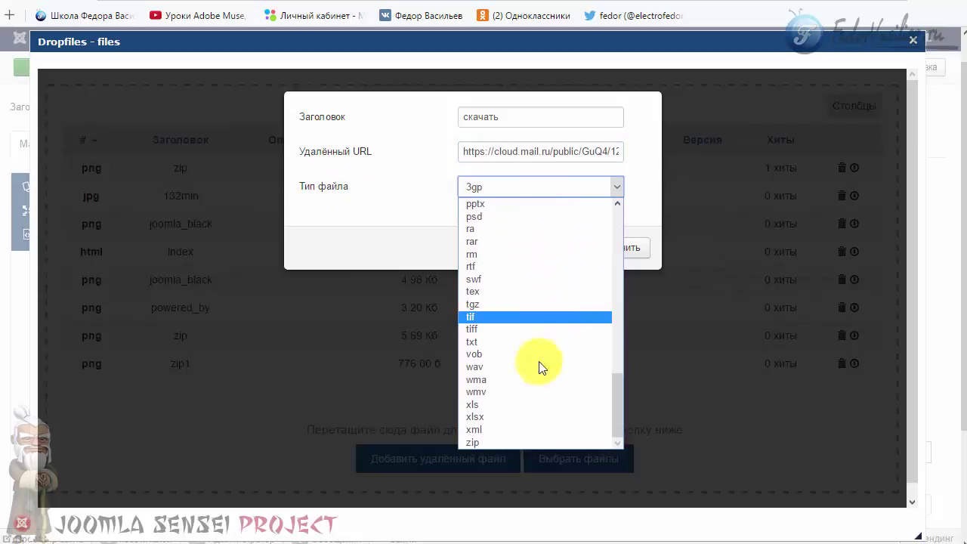
pyautogui.click(497, 442)
pyautogui.click(532, 249)
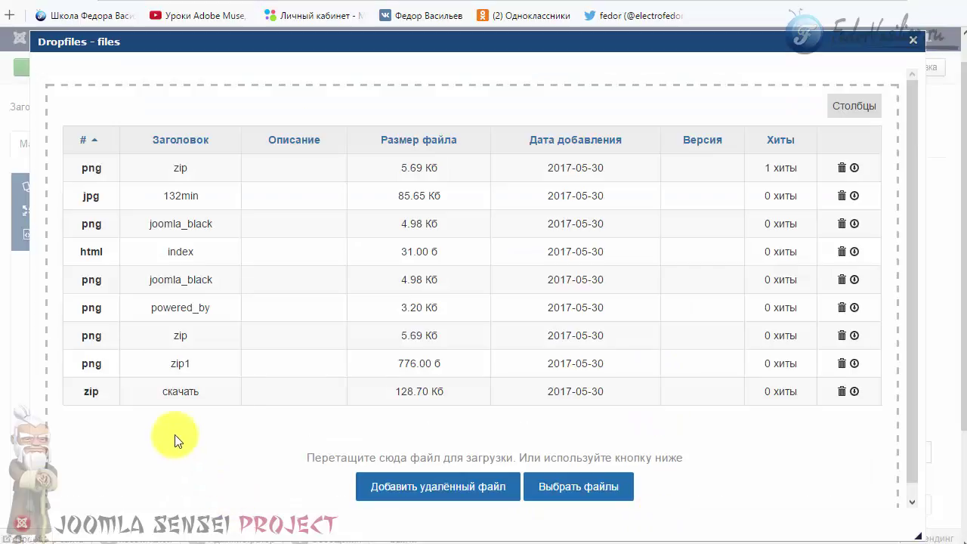
# - Go through the parameters of the remote file "скачать" in Dropfiles, keep it published with type zip, and save them
pyautogui.click(179, 391)
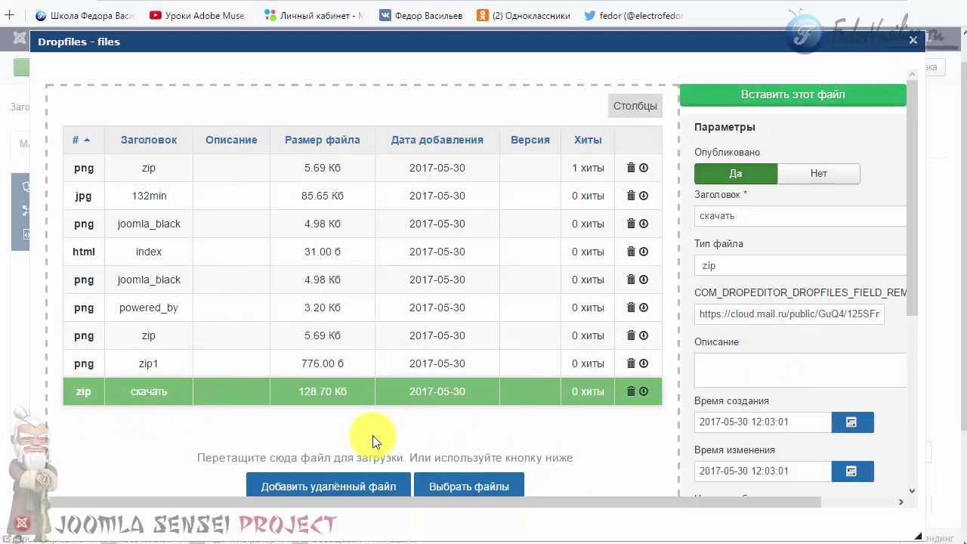
pyautogui.click(818, 174)
pyautogui.click(757, 174)
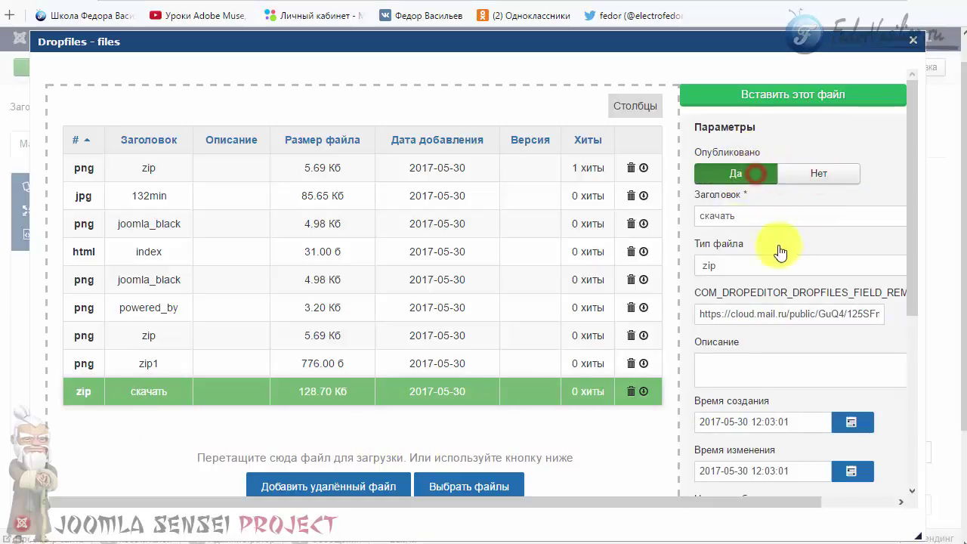
pyautogui.doubleClick(745, 213)
pyautogui.click(734, 268)
pyautogui.click(734, 271)
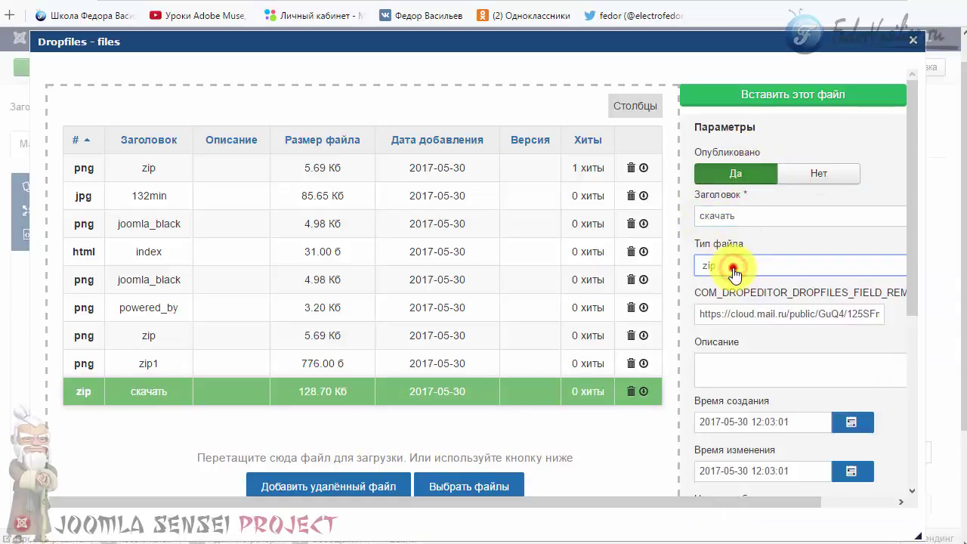
pyautogui.click(730, 271)
pyautogui.click(727, 272)
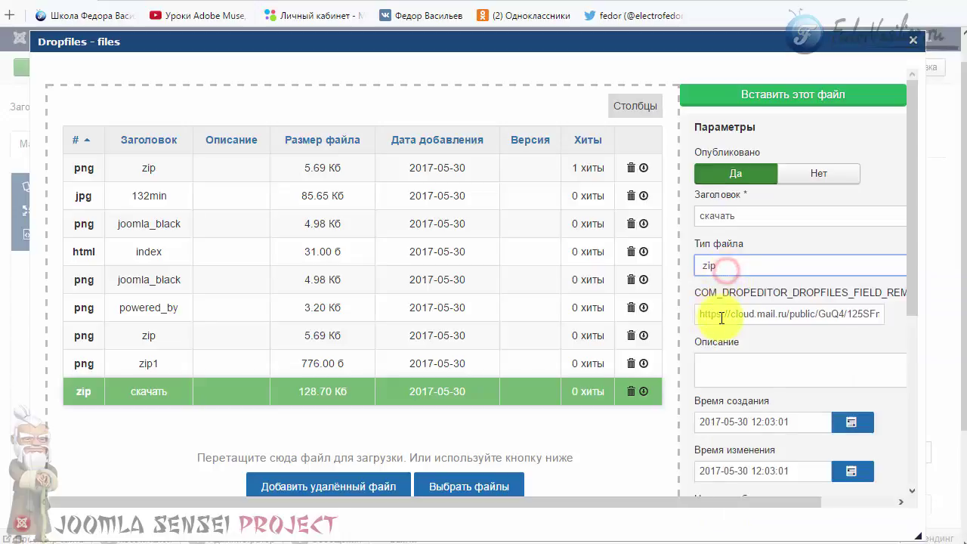
pyautogui.moveTo(696, 310); pyautogui.dragTo(944, 302)
pyautogui.scroll(-5, 734, 324)
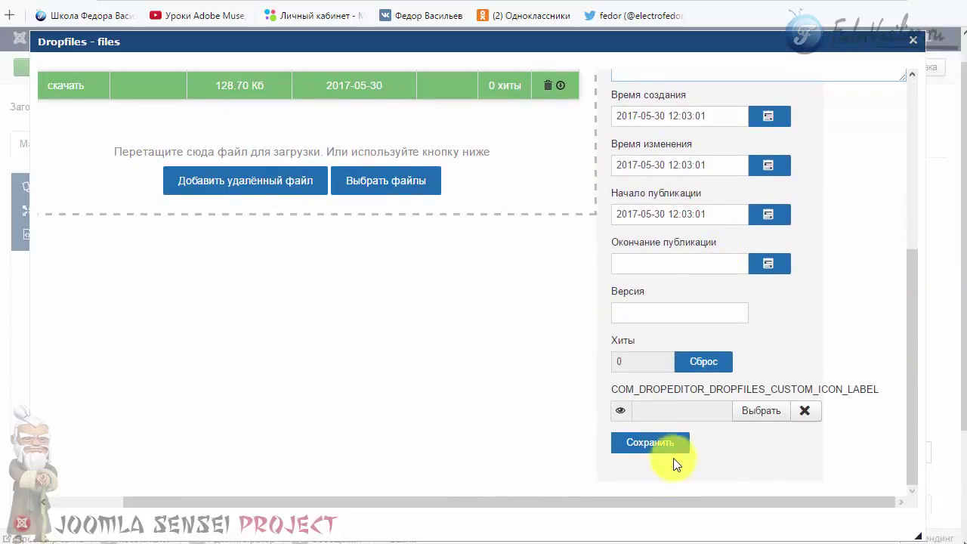
pyautogui.click(673, 442)
# - Insert the remote file "скачать" into article 1 and save the article
pyautogui.click(688, 97)
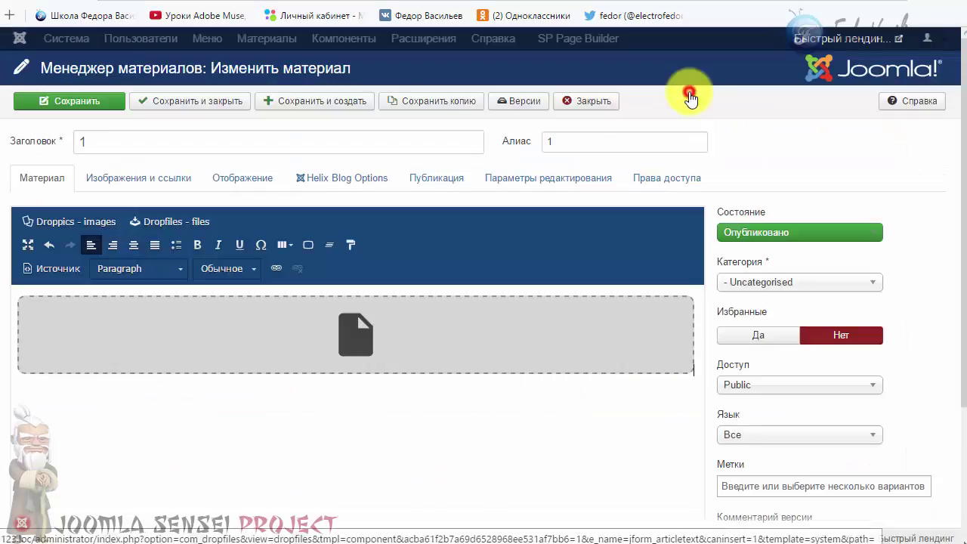
pyautogui.click(65, 104)
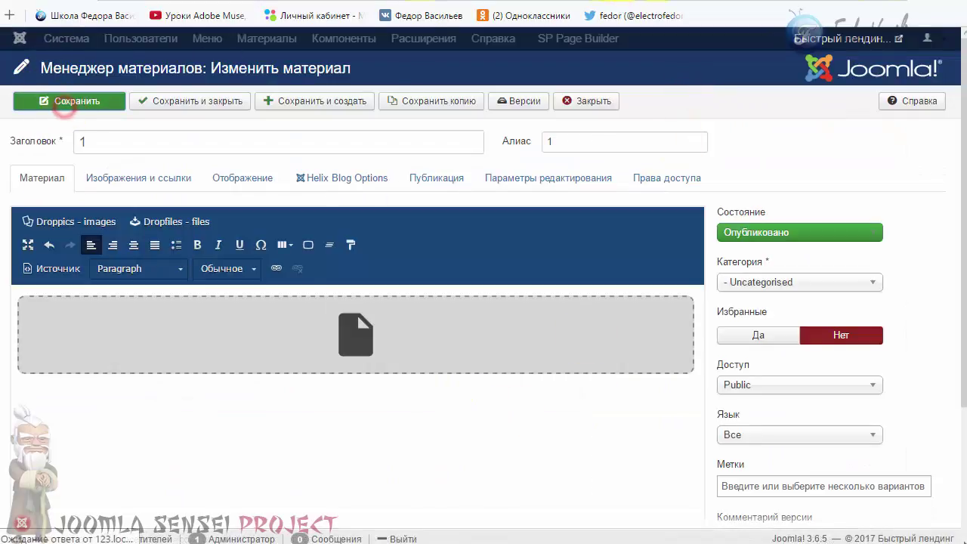
# - Reload the article on the public site and try the "скачать" download block
pyautogui.click(670, 8)
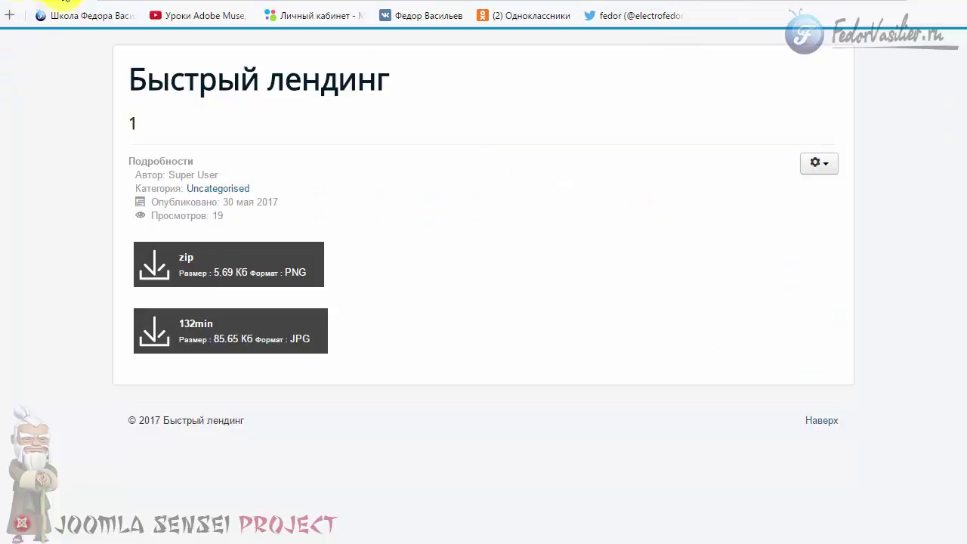
pyautogui.click(64, 0)
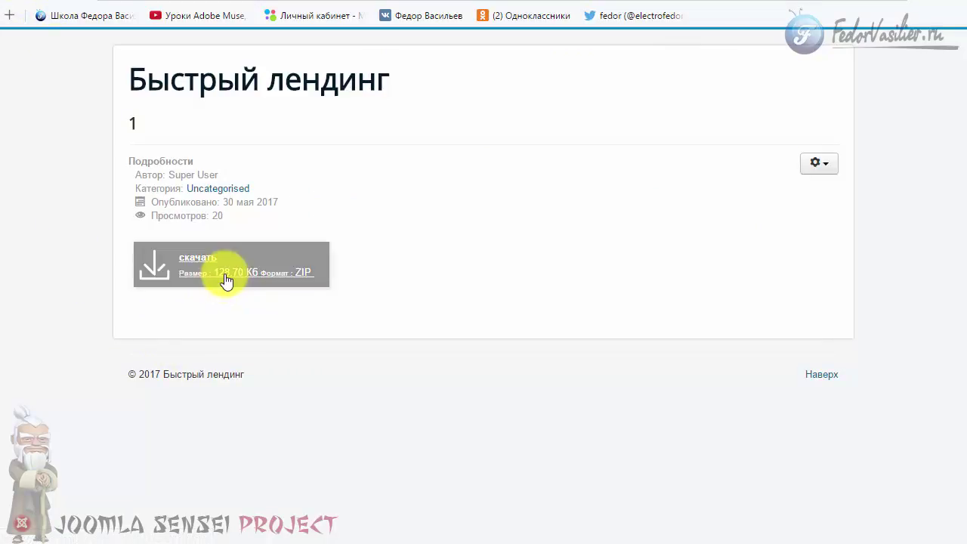
pyautogui.click(186, 274)
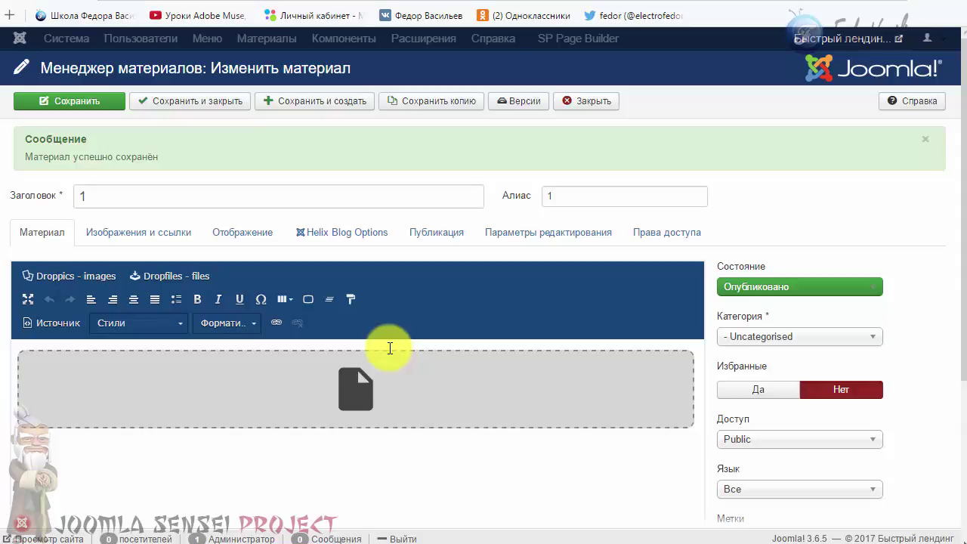
pyautogui.click(558, 197)
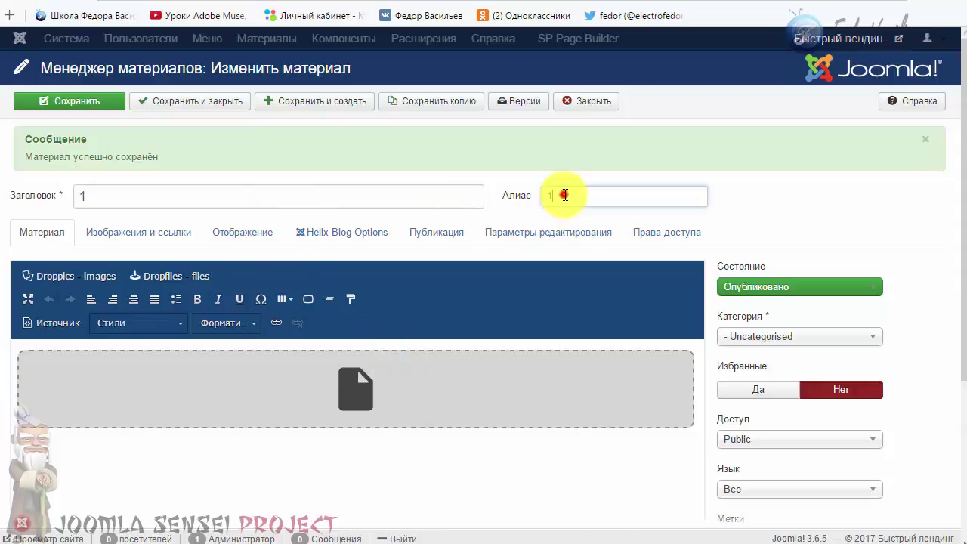
pyautogui.click(481, 194)
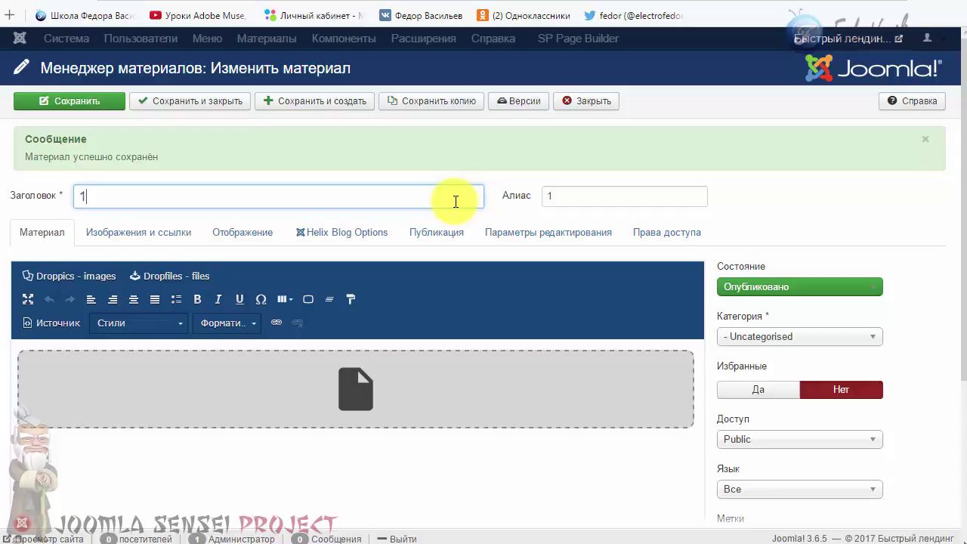
pyautogui.scroll(-2, 497, 263)
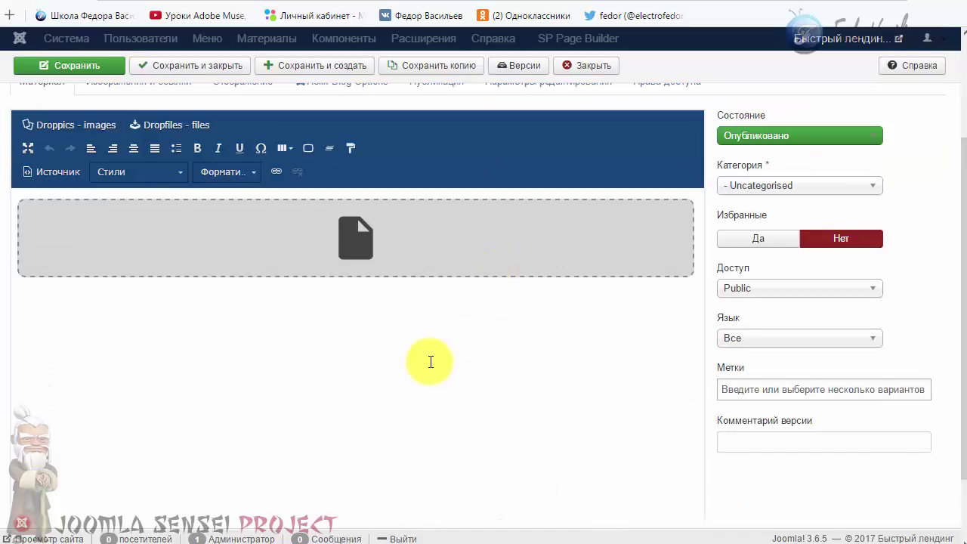
pyautogui.scroll(1, 433, 368)
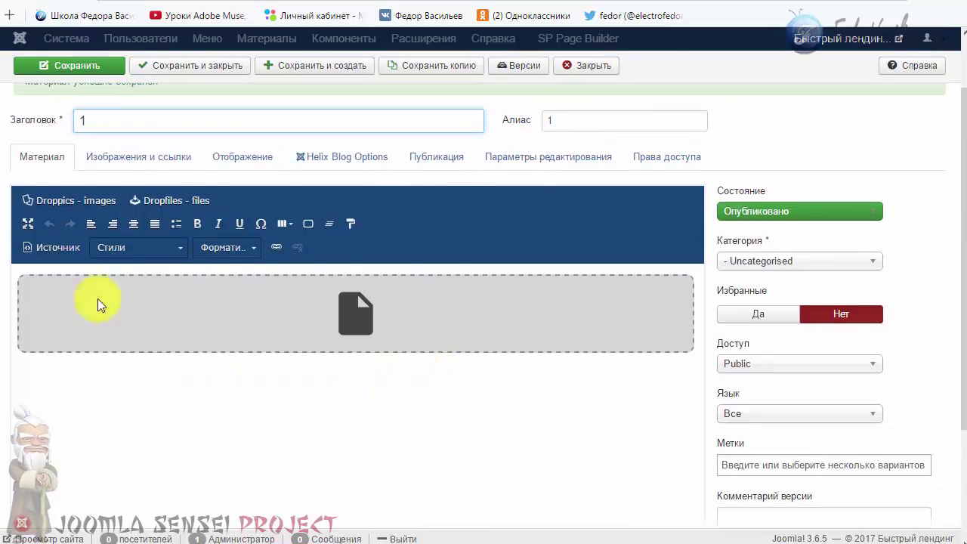
# - Reopen the inserted file block from the article text and examine the file's parameters in Dropfiles
pyautogui.click(340, 339)
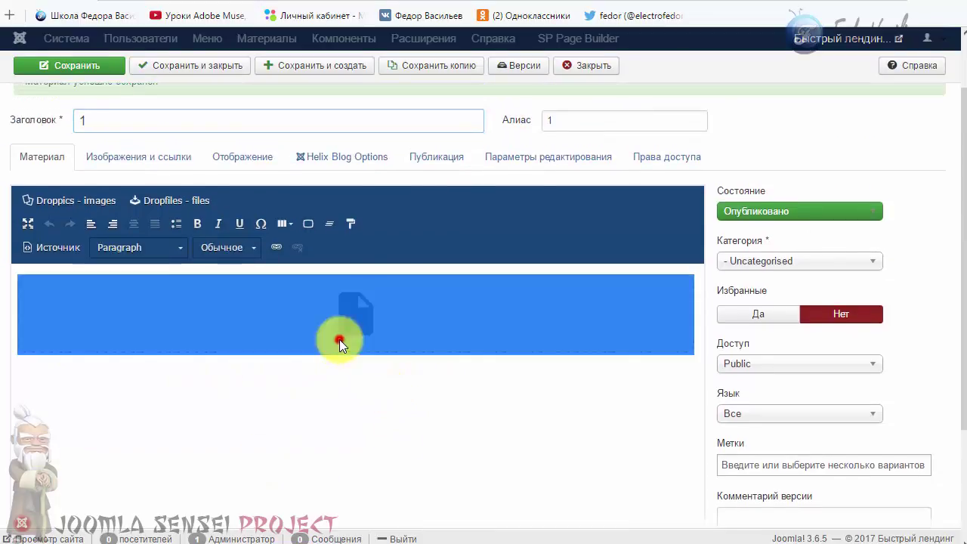
pyautogui.click(349, 433)
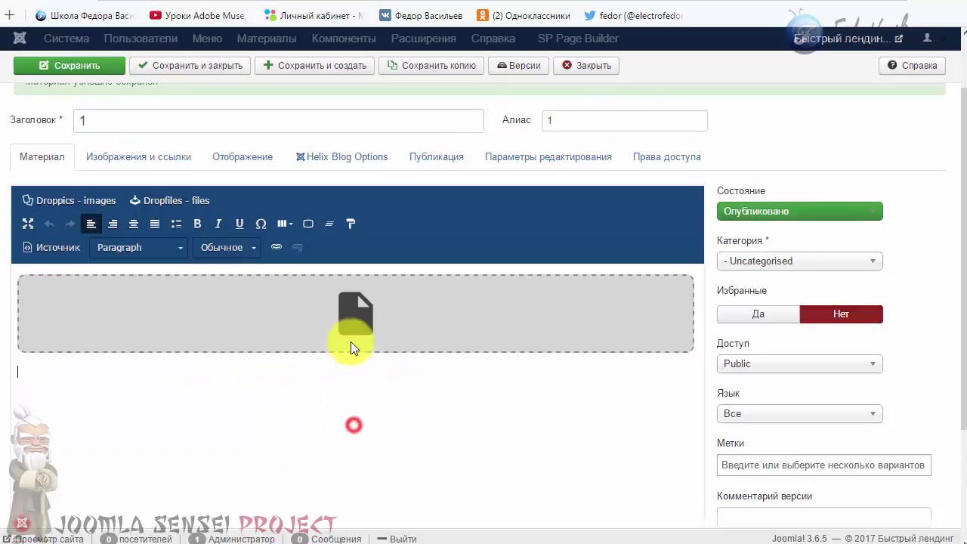
pyautogui.doubleClick(321, 302)
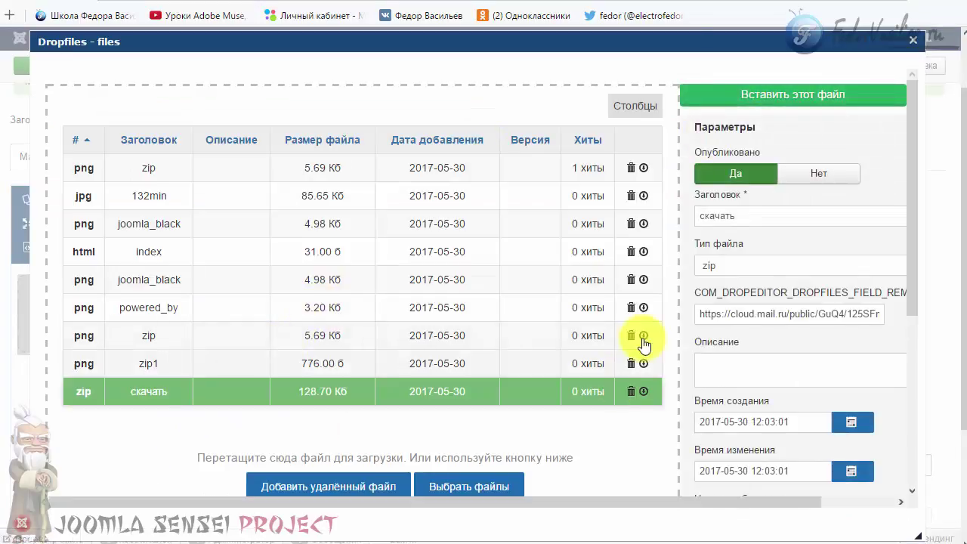
pyautogui.scroll(-2, 765, 417)
pyautogui.scroll(2, 745, 456)
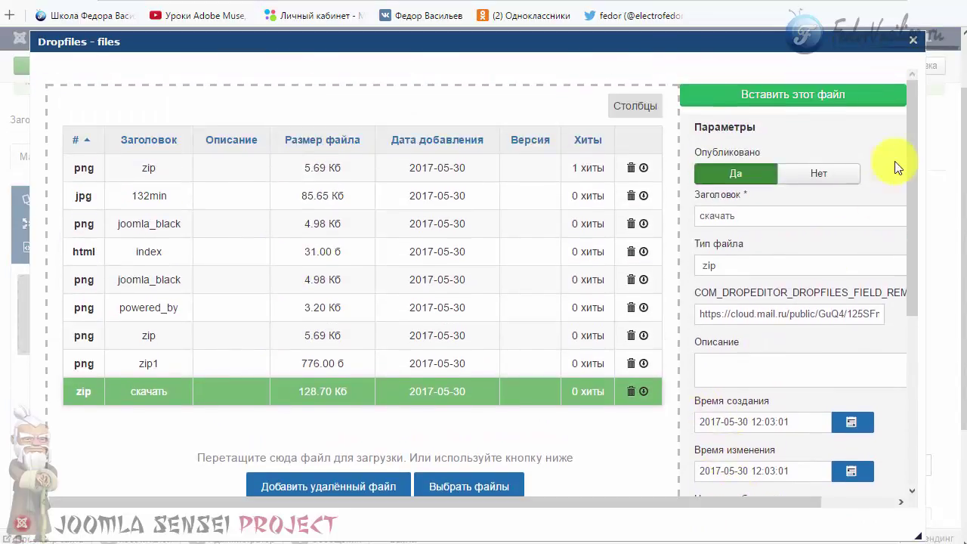
pyautogui.click(916, 49)
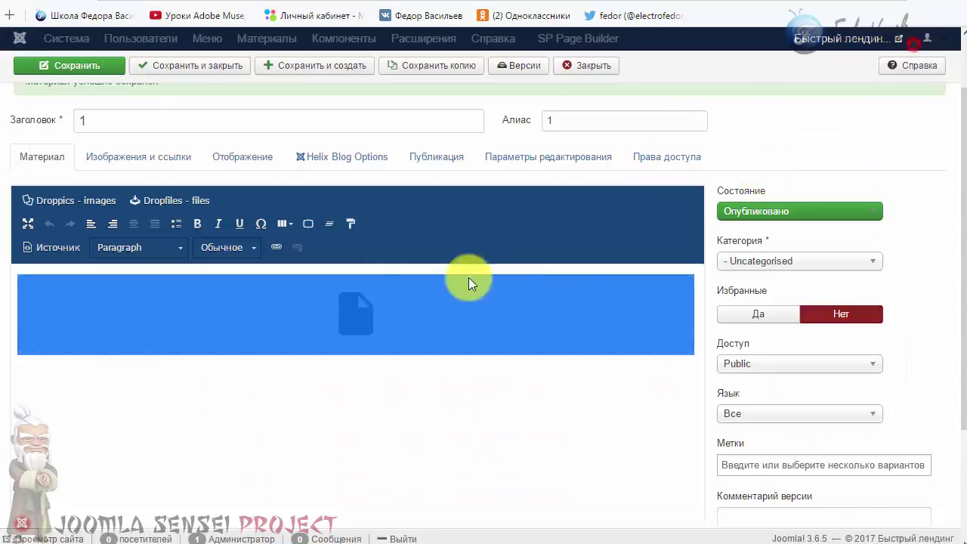
pyautogui.click(367, 433)
pyautogui.doubleClick(375, 329)
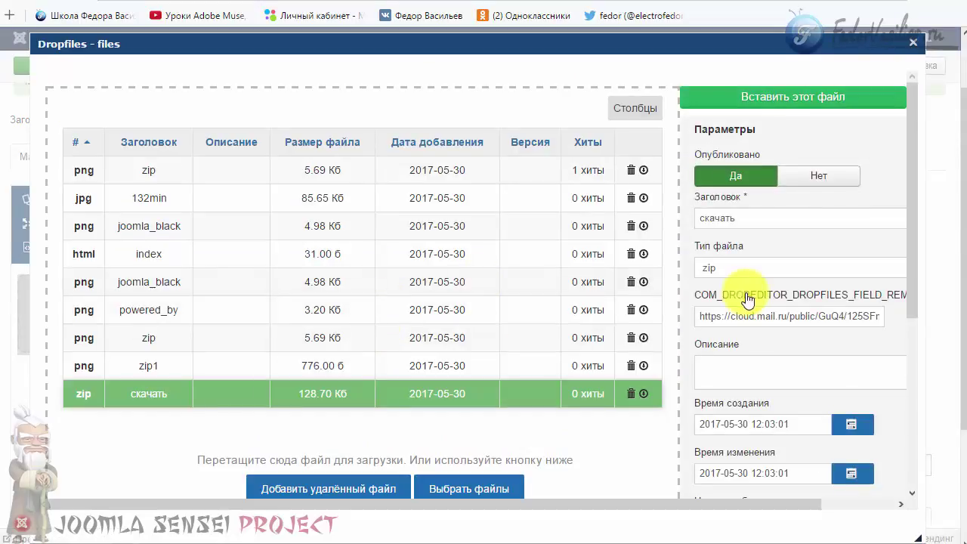
pyautogui.scroll(-4, 801, 333)
pyautogui.scroll(4, 799, 371)
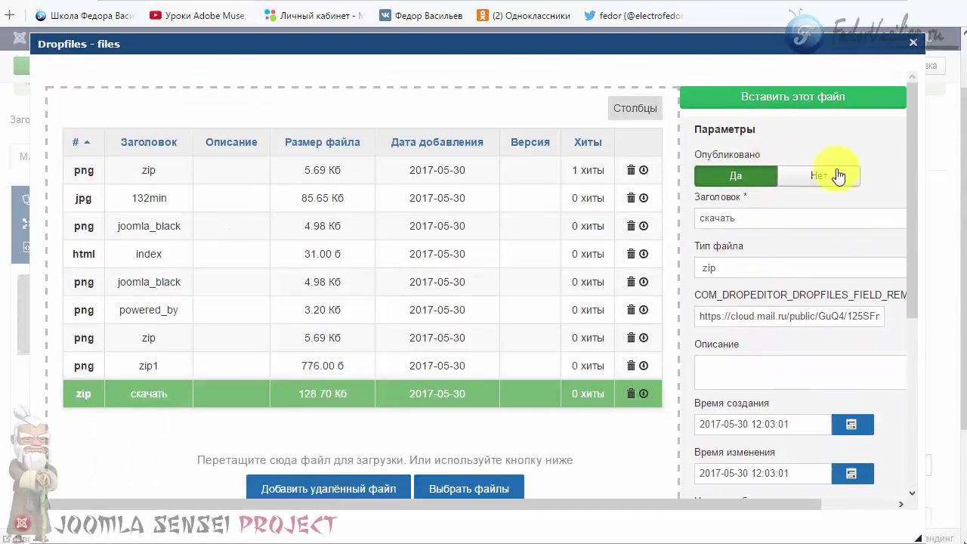
# - In the Dropfiles settings, enable the WYSIWYG editor, disable the custom icon, and save and close the settings
pyautogui.scroll(-1, 758, 461)
pyautogui.scroll(-2, 816, 237)
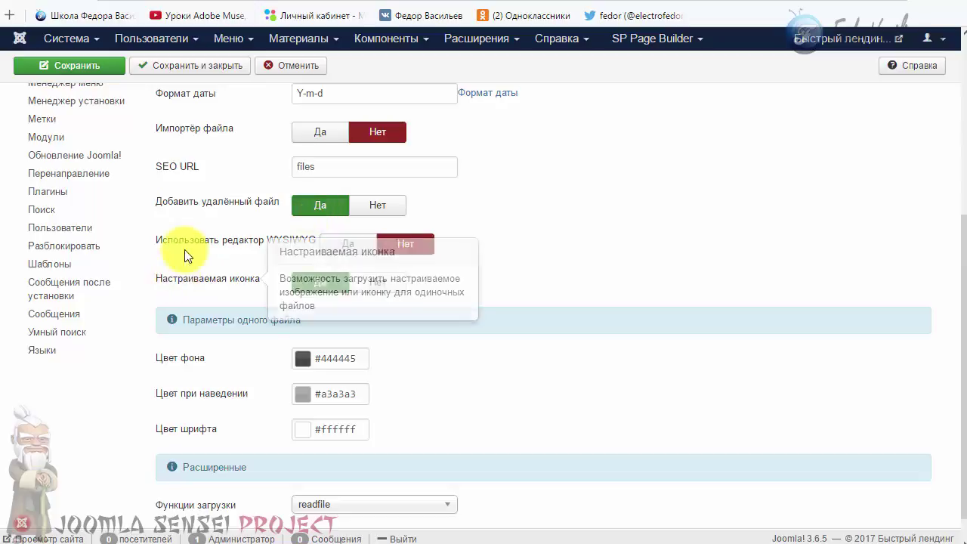
pyautogui.click(340, 248)
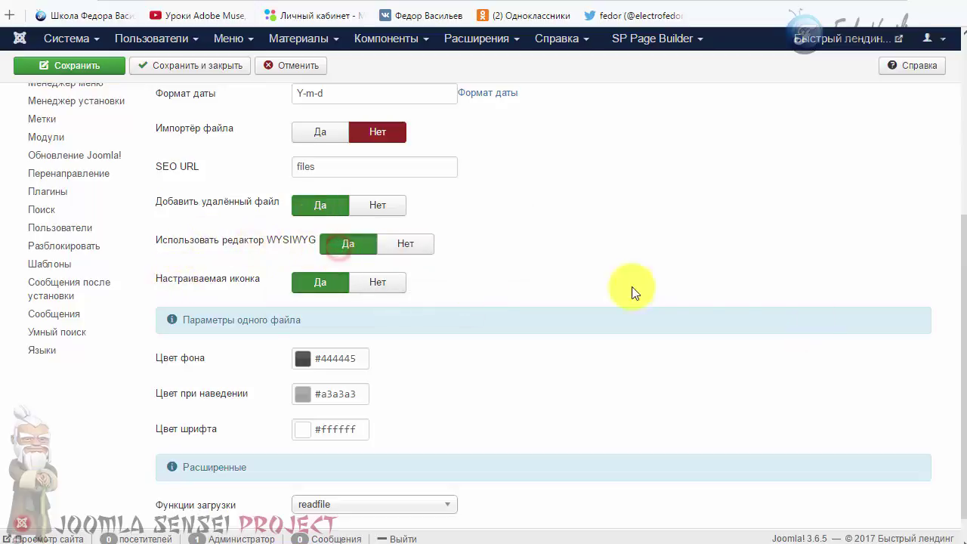
pyautogui.scroll(5, 363, 264)
pyautogui.scroll(-4, 567, 449)
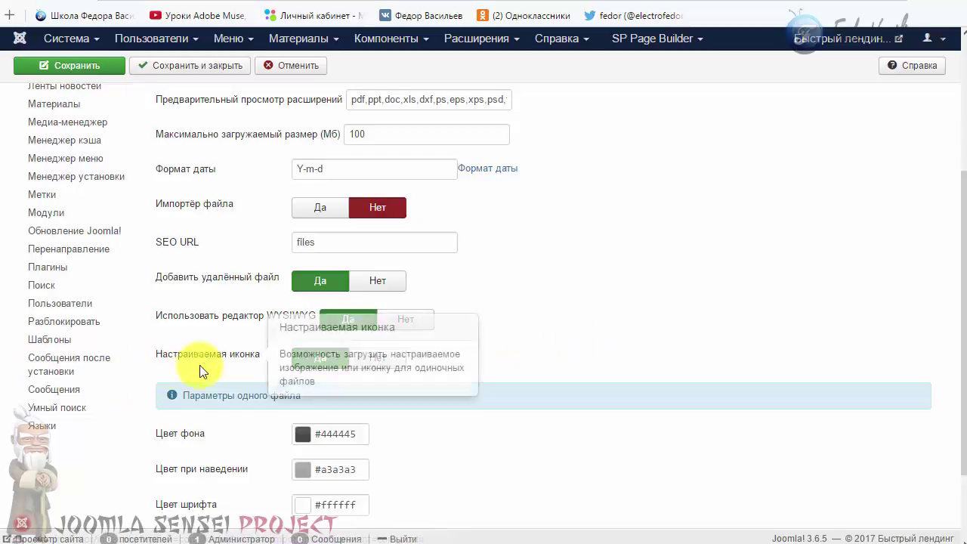
pyautogui.click(389, 362)
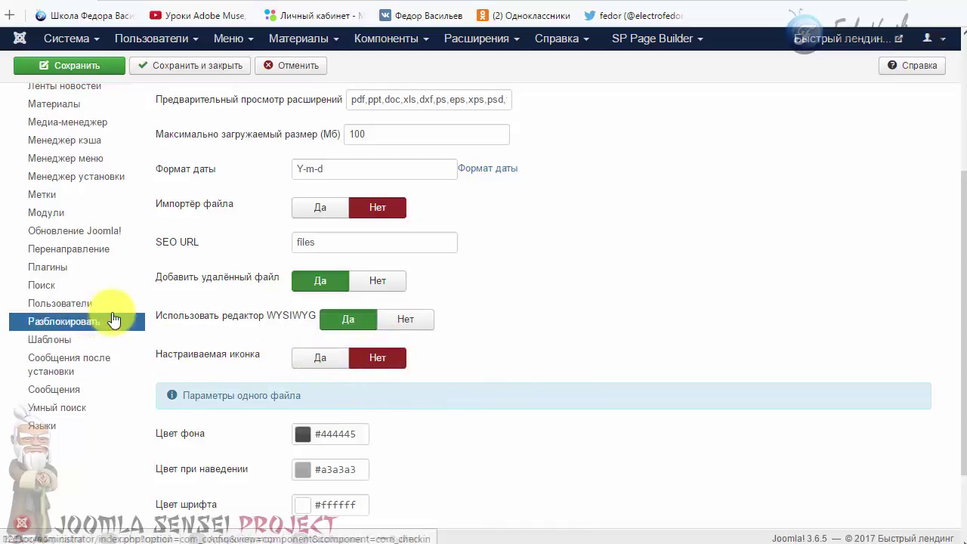
pyautogui.scroll(5, 232, 296)
pyautogui.click(219, 101)
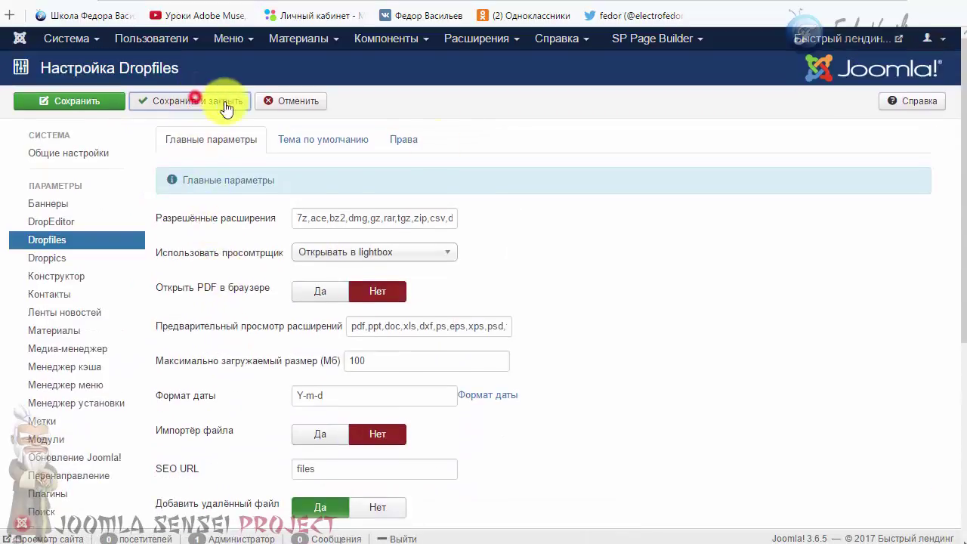
# - Open the parameters of the "скачать" zip file in the Dropfiles file manager and save them
pyautogui.scroll(-2, 526, 224)
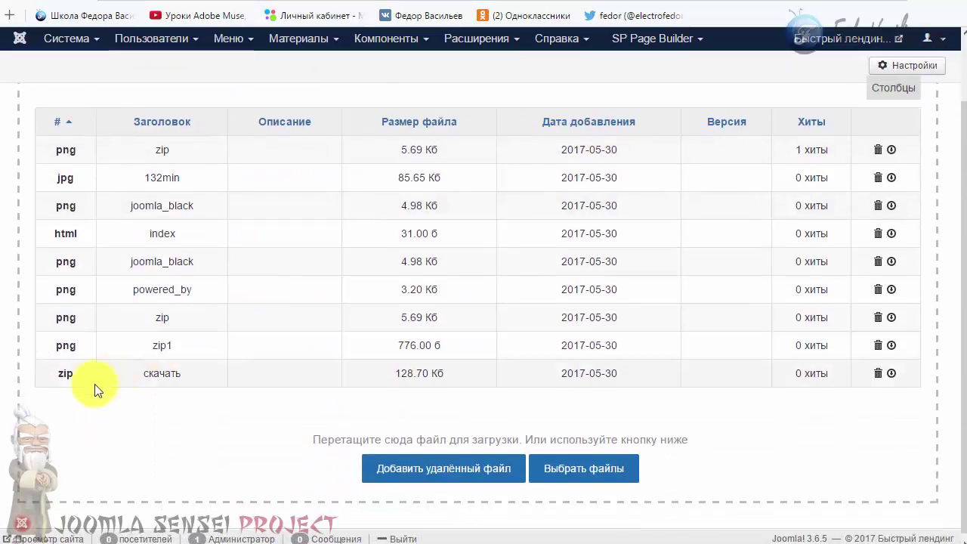
pyautogui.click(133, 373)
pyautogui.scroll(-5, 824, 346)
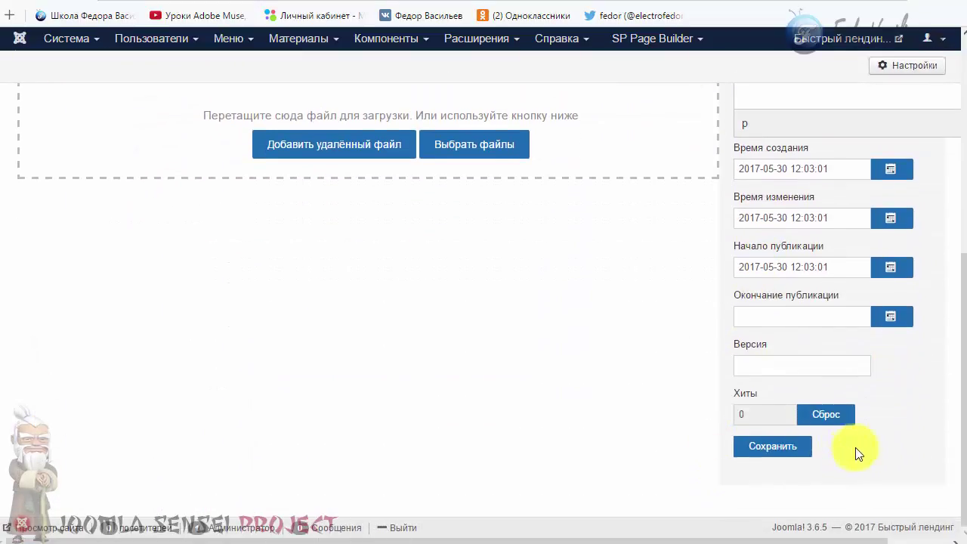
pyautogui.click(775, 446)
pyautogui.scroll(3, 788, 443)
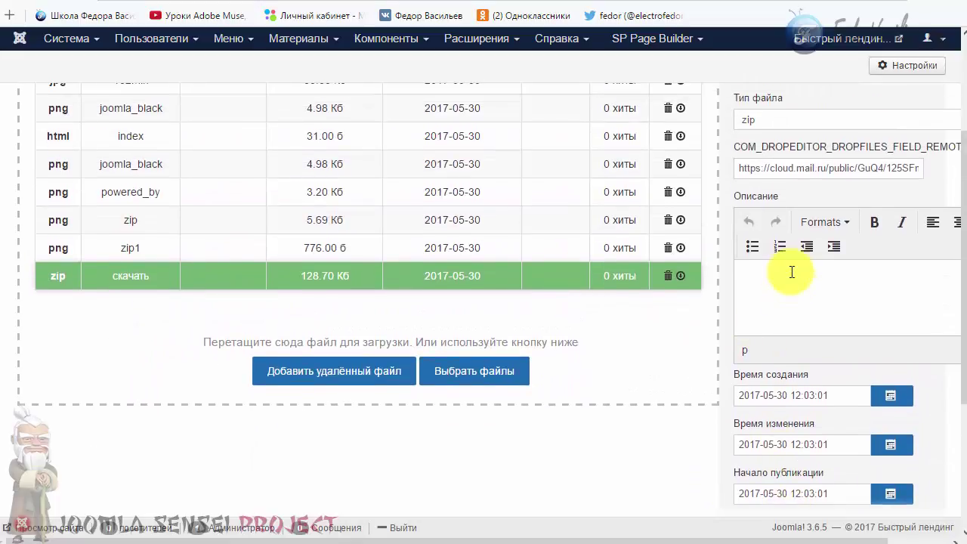
# - Enter "тест" as the description of the "скачать" zip file and save its parameters
pyautogui.scroll(3, 787, 286)
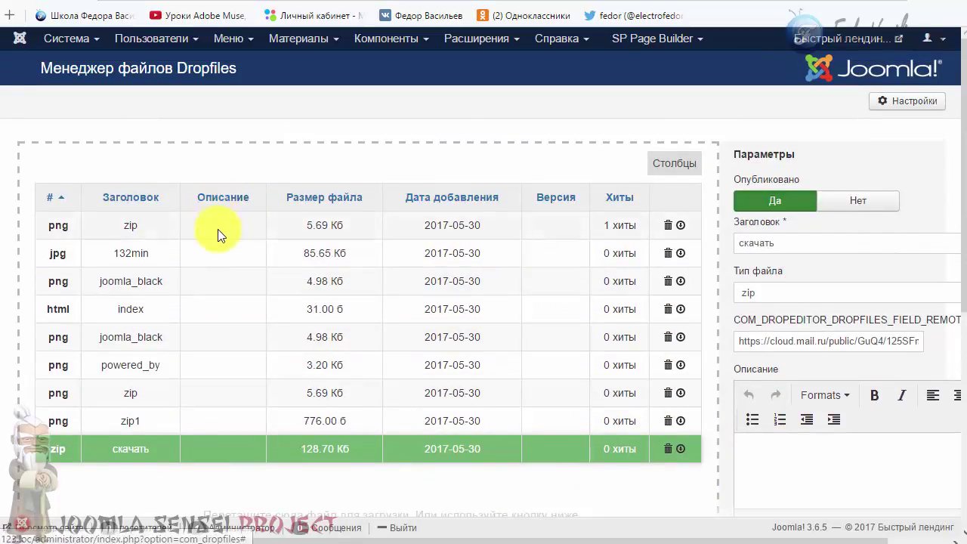
pyautogui.scroll(-2, 661, 238)
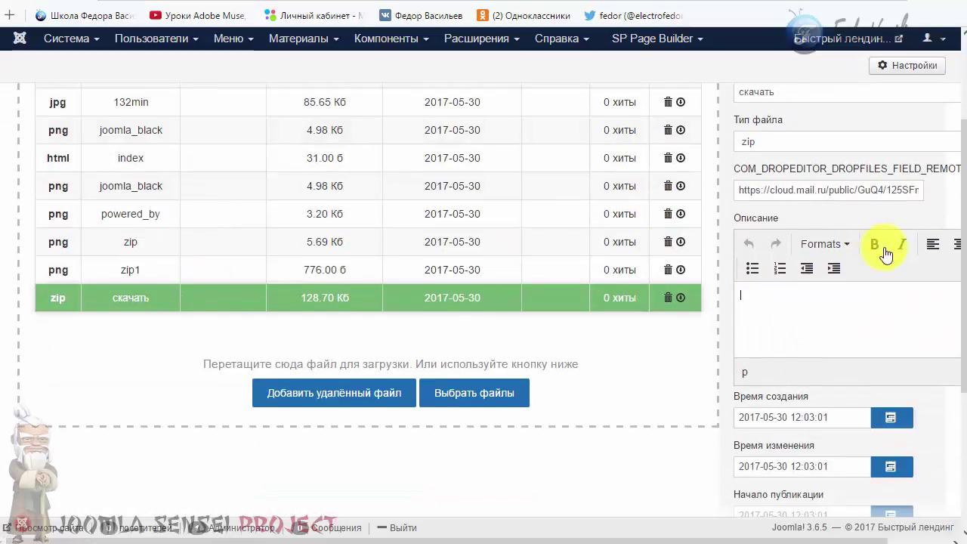
pyautogui.click(879, 295)
pyautogui.scroll(1, 508, 242)
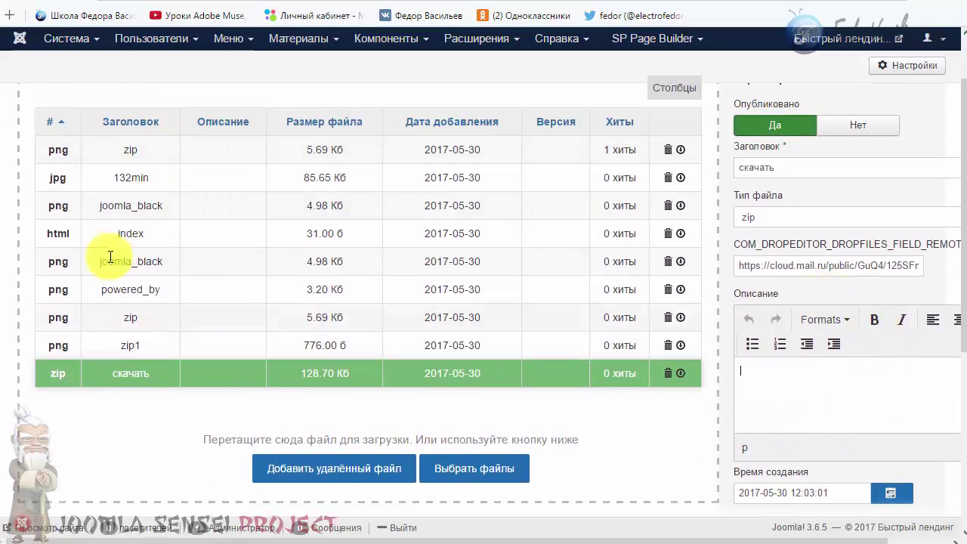
pyautogui.click(142, 373)
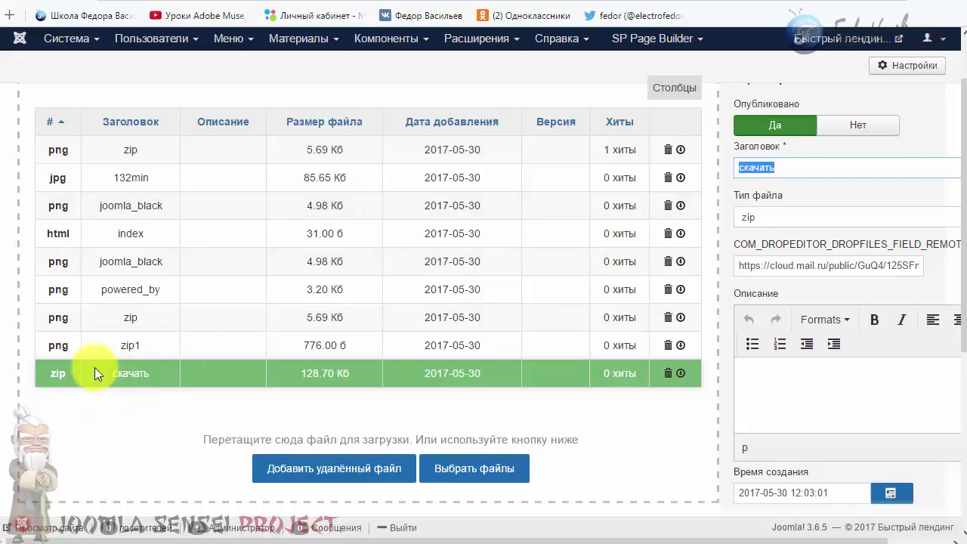
pyautogui.click(781, 394)
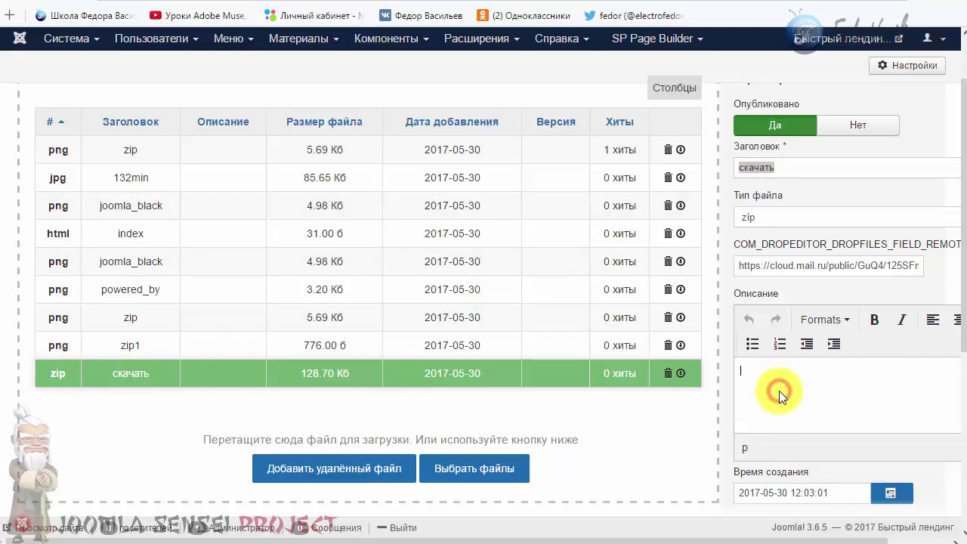
pyautogui.scroll(-4, 782, 457)
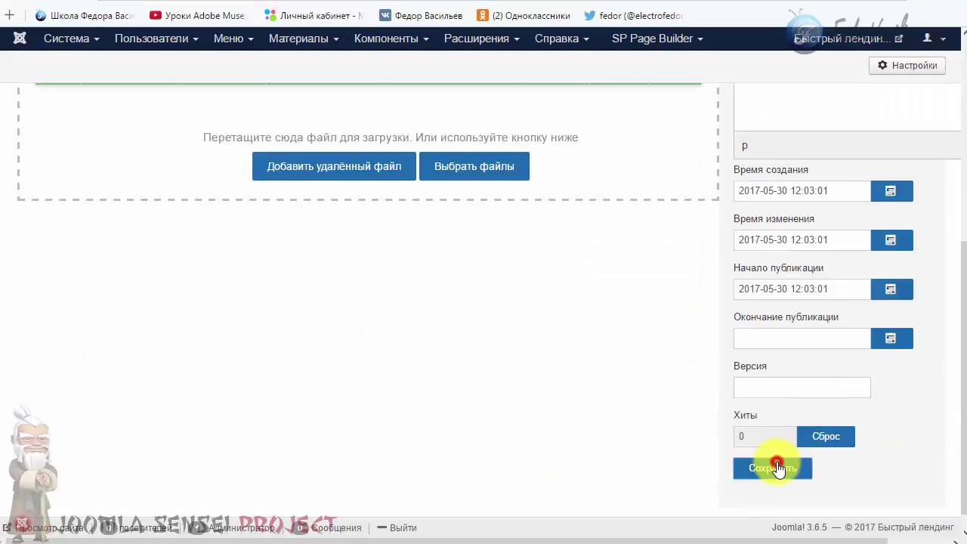
pyautogui.click(778, 468)
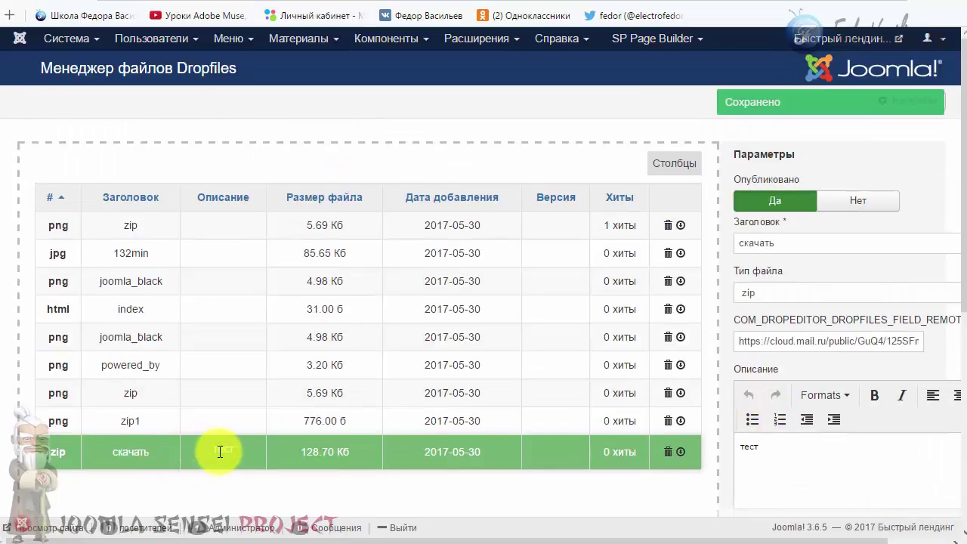
# - Italicize the "тест" description of the "скачать" file and save its parameters
pyautogui.scroll(-2, 224, 450)
pyautogui.doubleClick(780, 293)
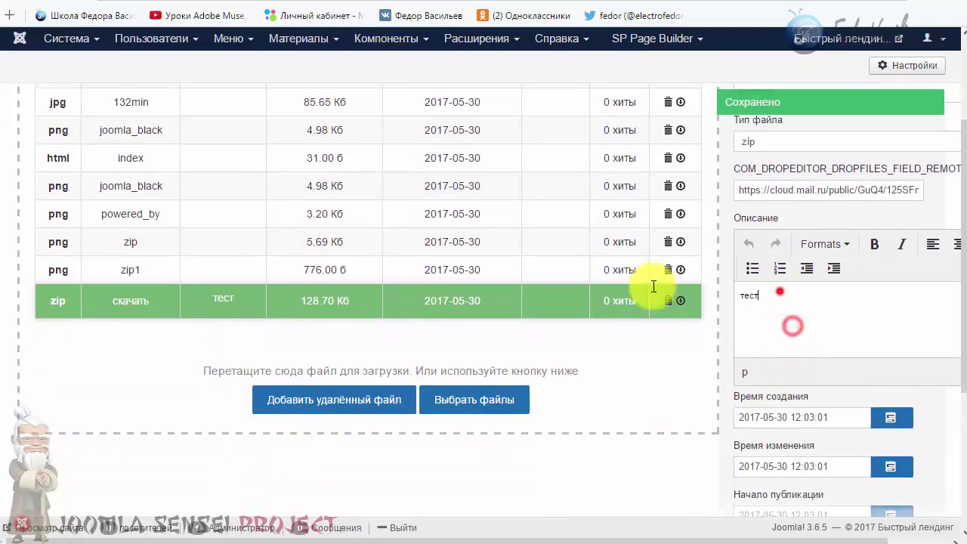
pyautogui.click(902, 243)
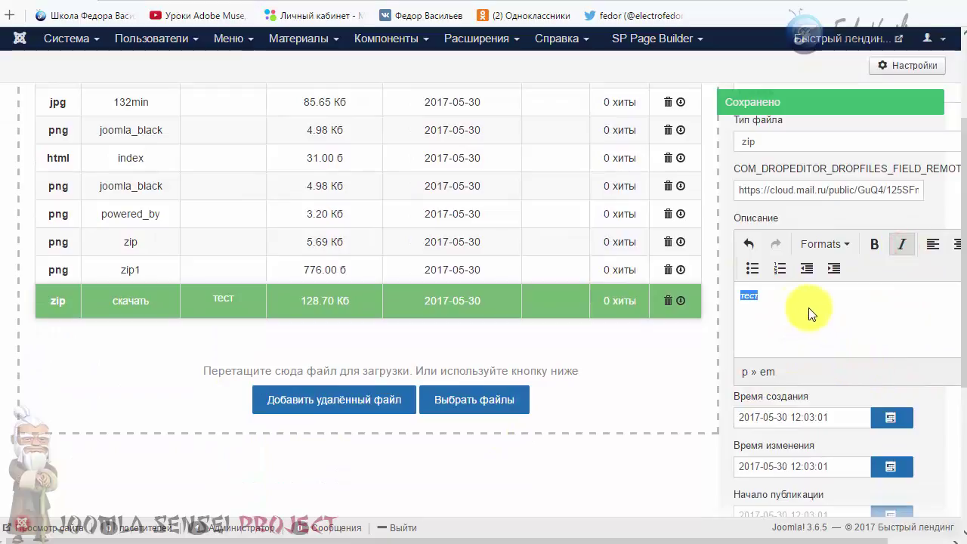
pyautogui.scroll(-3, 809, 308)
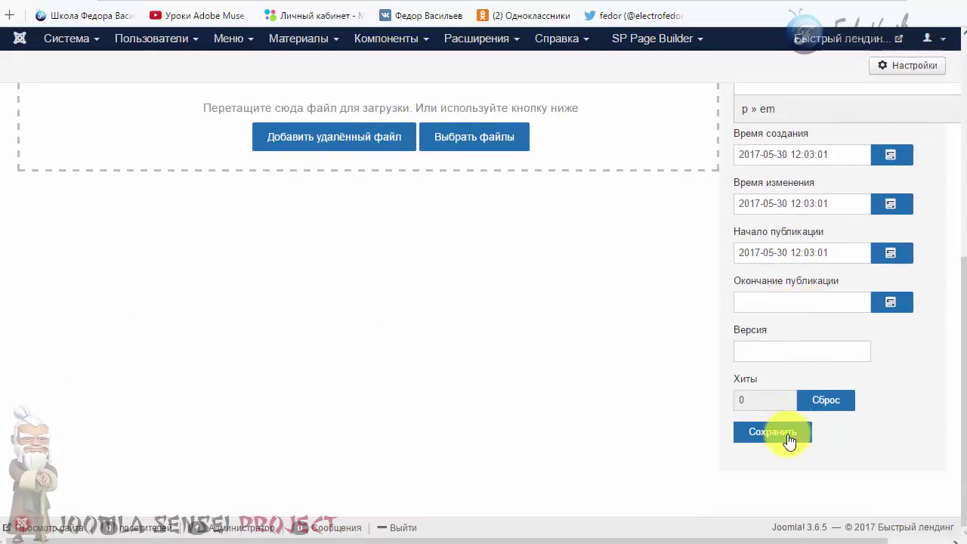
pyautogui.click(789, 433)
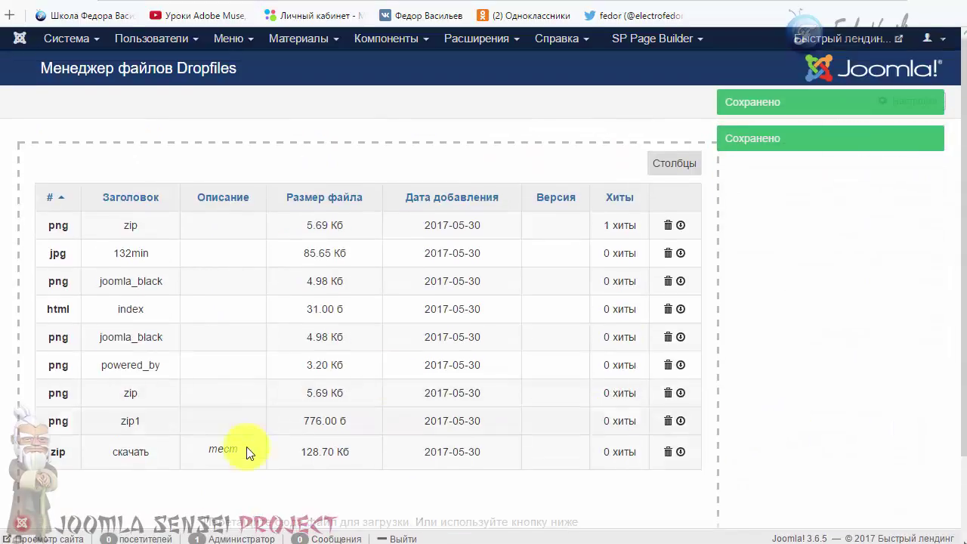
pyautogui.moveTo(246, 452); pyautogui.dragTo(204, 452)
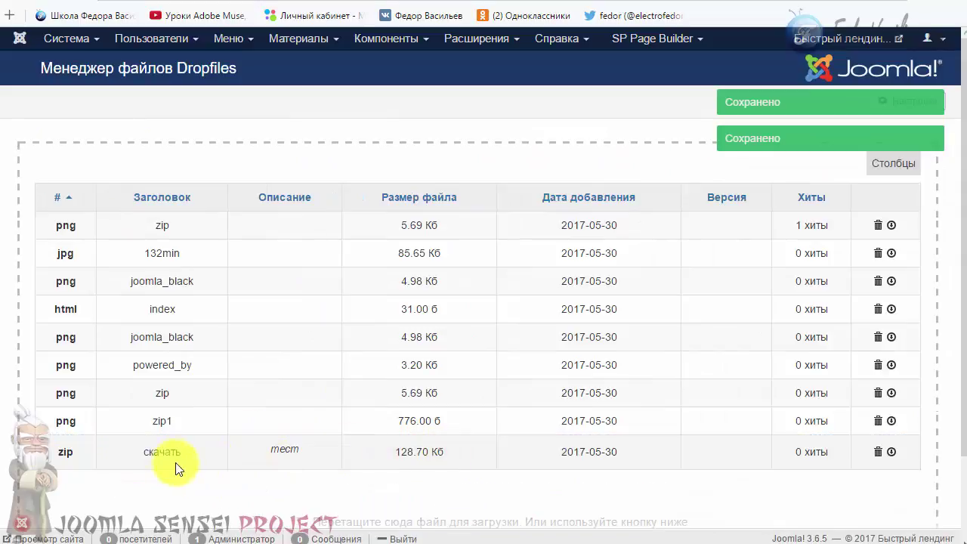
# - Move the "скачать" zip file to the start of the Dropfiles file list and reorder the png files near its end
pyautogui.click(273, 450)
pyautogui.moveTo(97, 448); pyautogui.dragTo(102, 218)
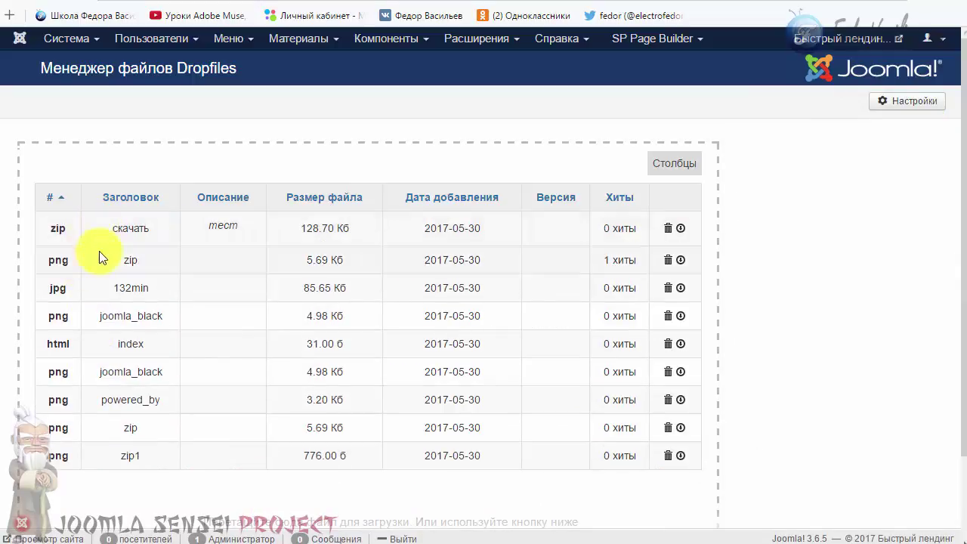
pyautogui.click(112, 226)
pyautogui.scroll(-3, 174, 269)
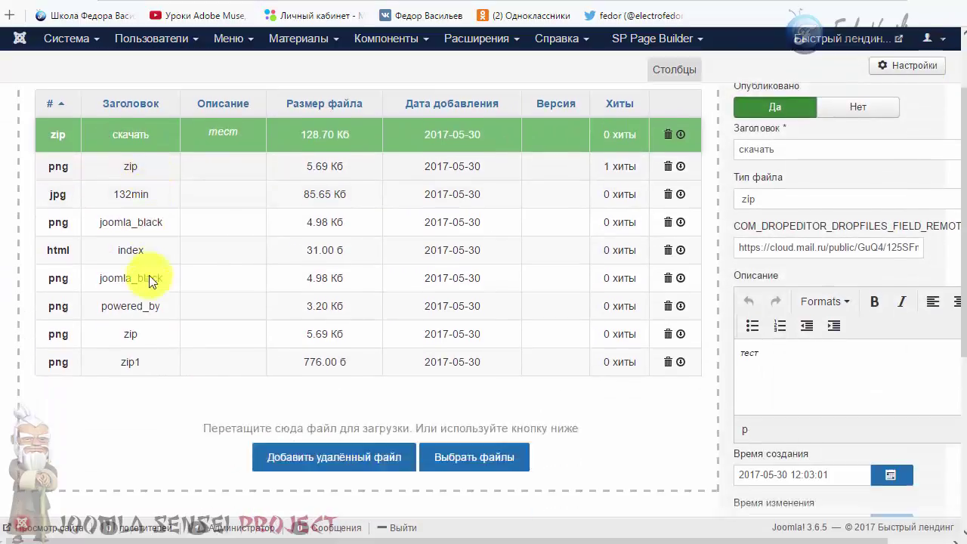
pyautogui.moveTo(129, 302); pyautogui.dragTo(97, 259)
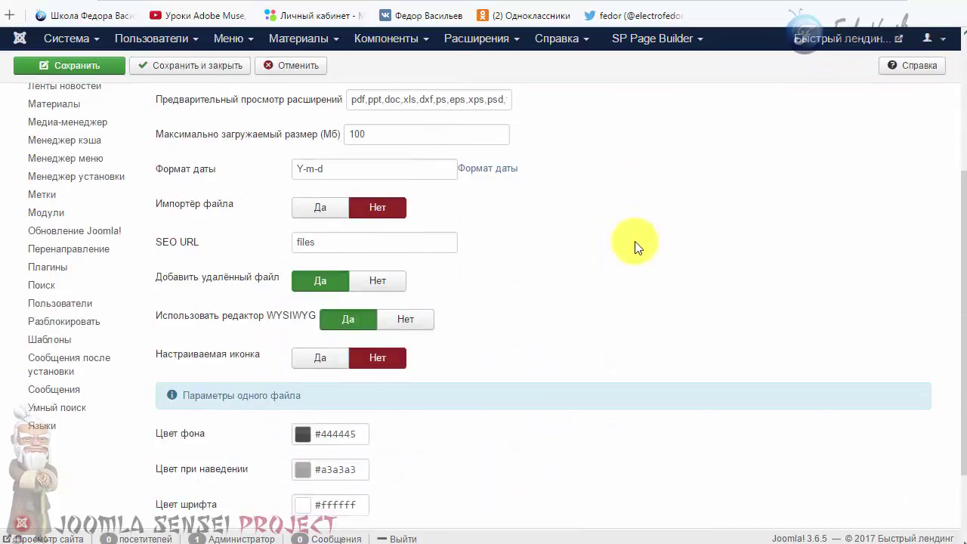
# - Review the main Dropfiles settings, including the WYSIWYG editor option's description, and check the download block in the public article
pyautogui.scroll(-3, 635, 241)
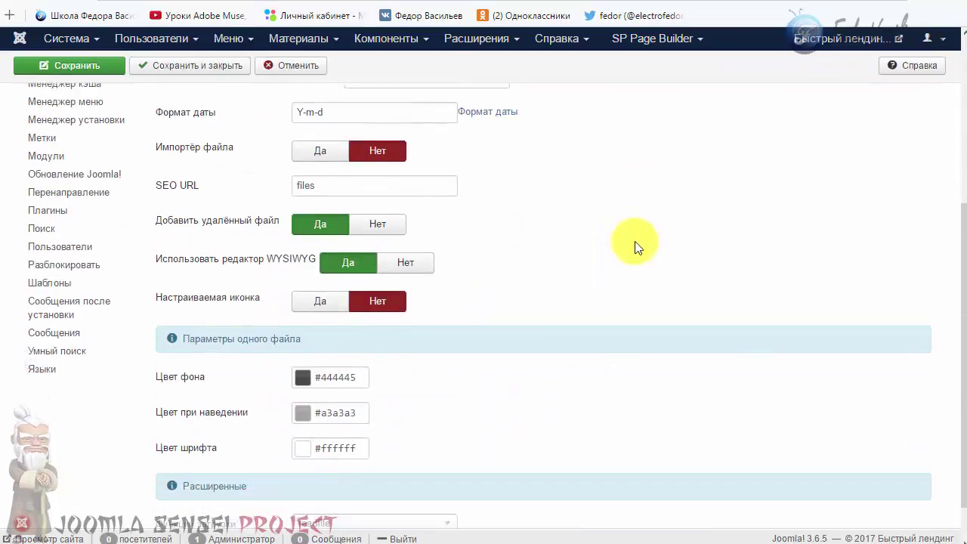
pyautogui.scroll(3, 635, 242)
pyautogui.moveTo(188, 321)
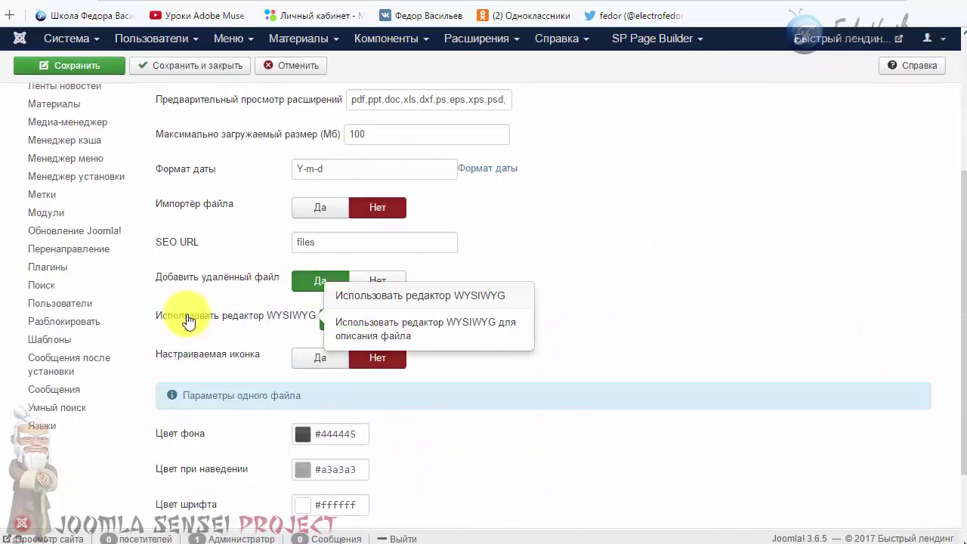
pyautogui.scroll(-3, 188, 321)
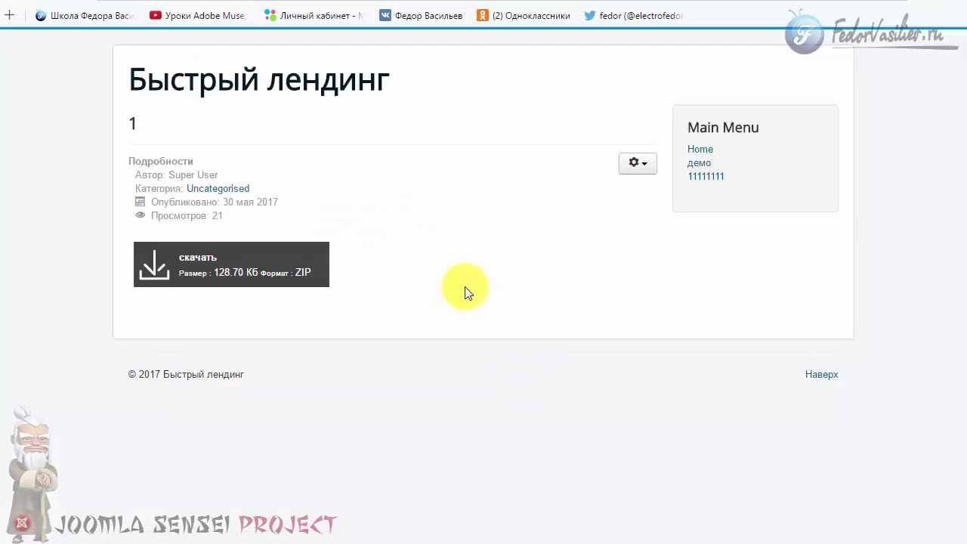
pyautogui.click(464, 287)
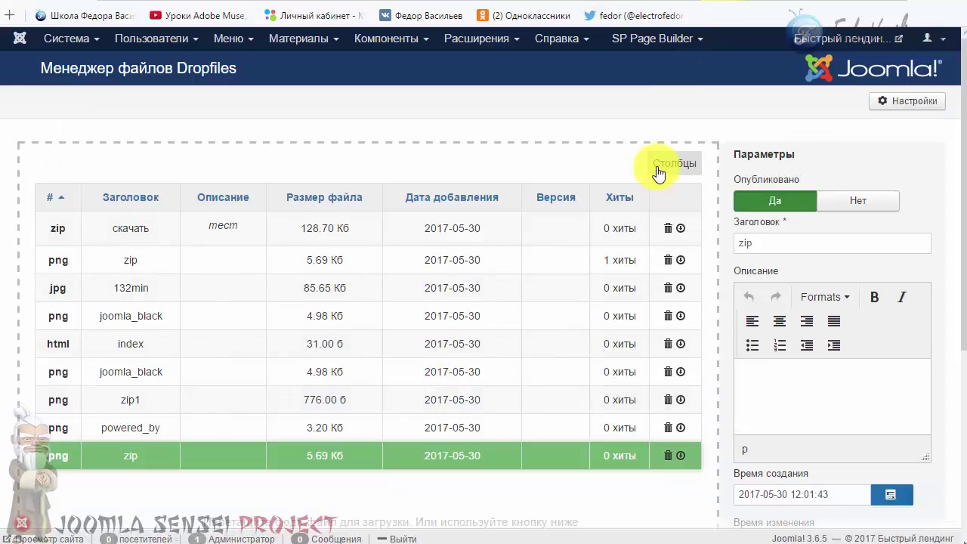
# - In the Dropfiles single-file settings, set the background colour to #0e0ef5 and the hover colour to #ff0000
pyautogui.click(899, 102)
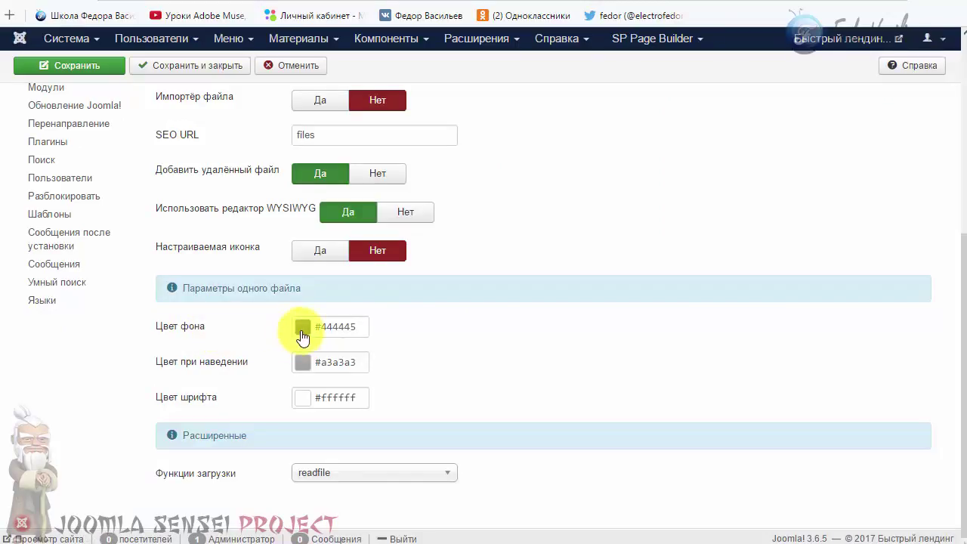
pyautogui.click(301, 326)
pyautogui.moveTo(453, 322); pyautogui.dragTo(480, 272)
pyautogui.click(598, 316)
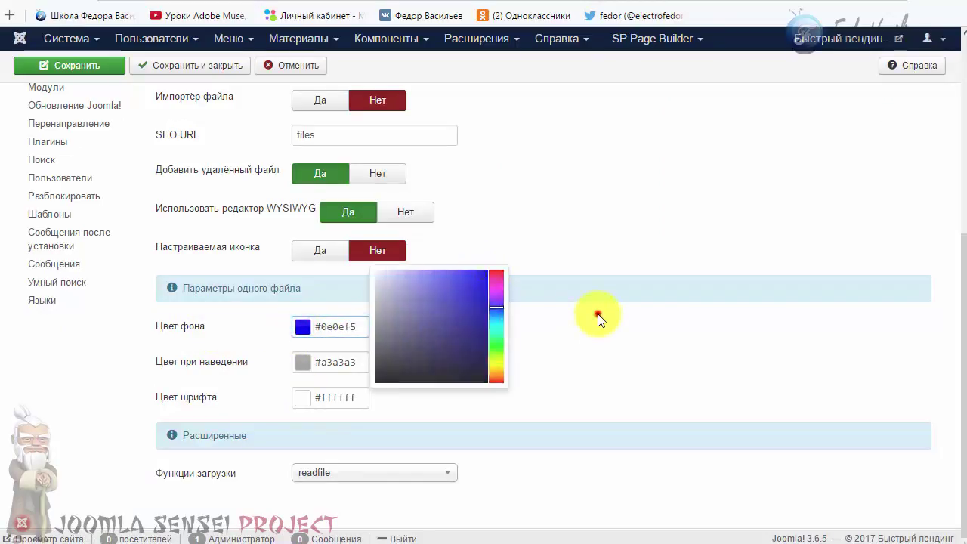
pyautogui.click(302, 363)
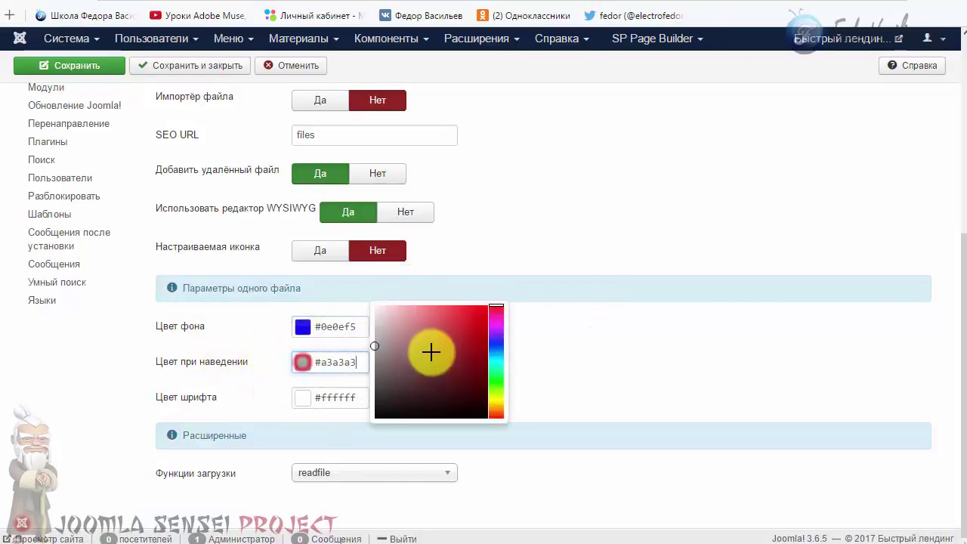
pyautogui.moveTo(437, 348); pyautogui.dragTo(503, 323)
pyautogui.click(582, 359)
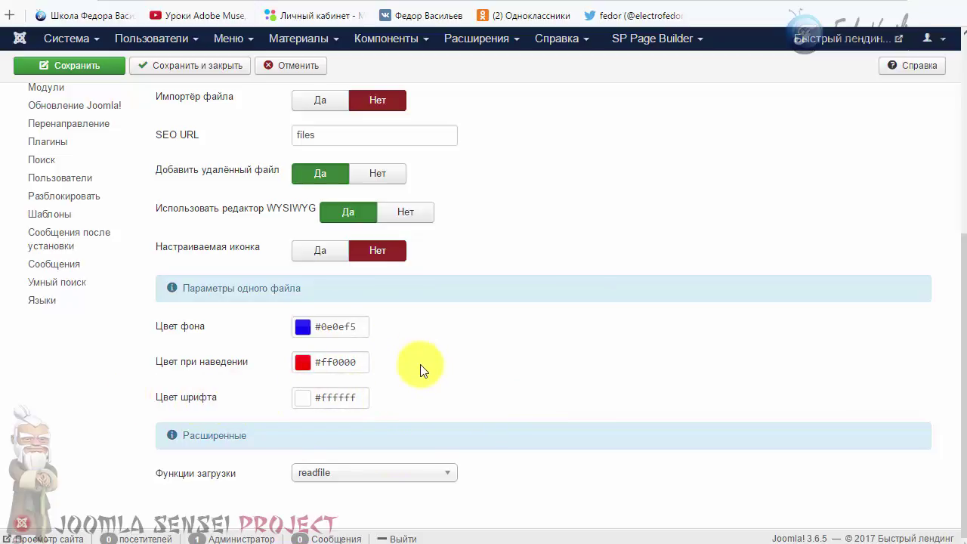
# - Save the Dropfiles settings with readfile kept as the download function and reload the public article
pyautogui.click(356, 475)
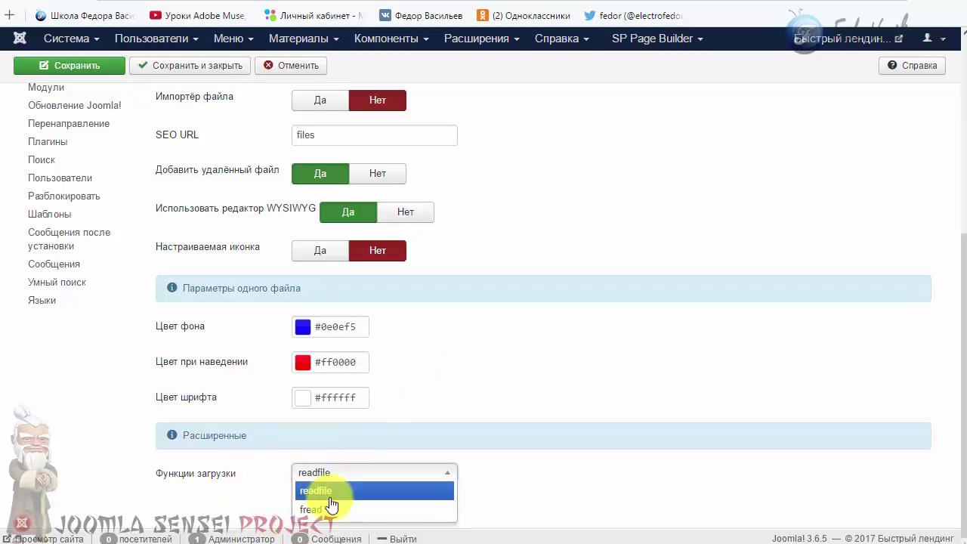
pyautogui.click(254, 490)
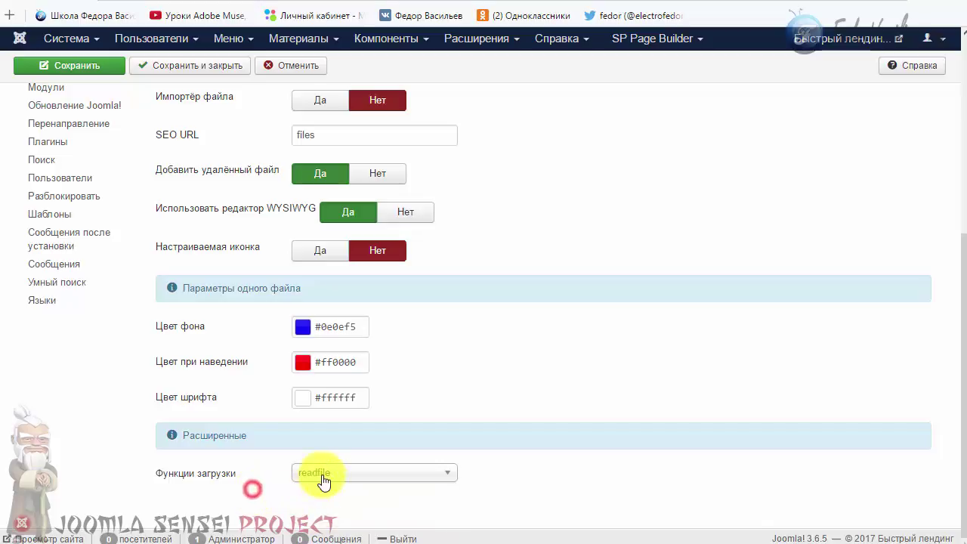
pyautogui.click(61, 67)
pyautogui.hotkey('ctrl', 'Tab')
pyautogui.press('F5')
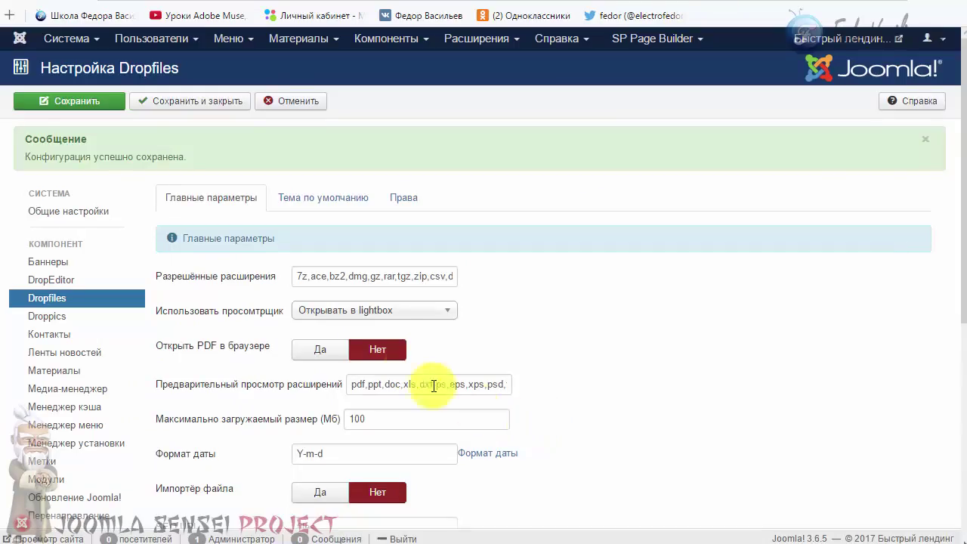
# - Examine the left, upper, right and lower margin fields in the Dropfiles default theme settings
pyautogui.click(310, 202)
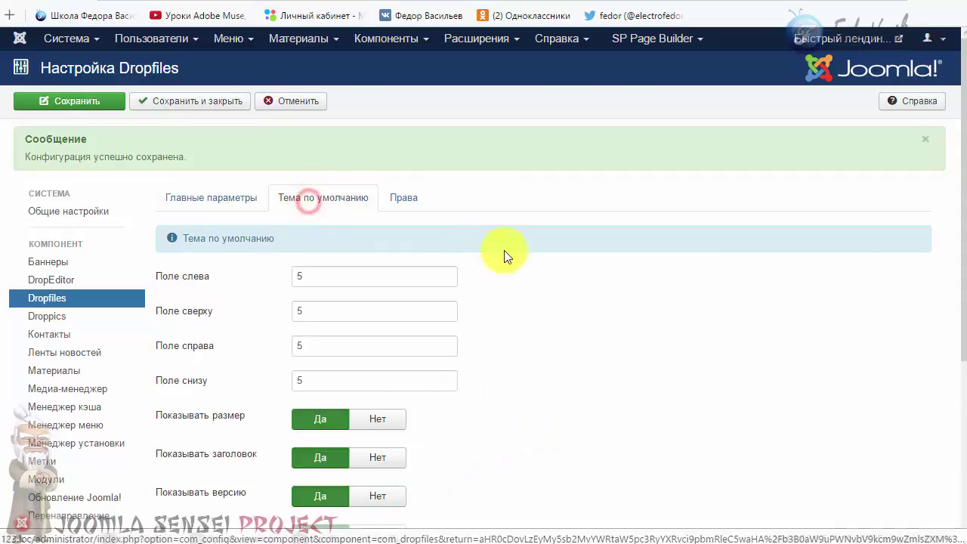
pyautogui.scroll(-2, 504, 250)
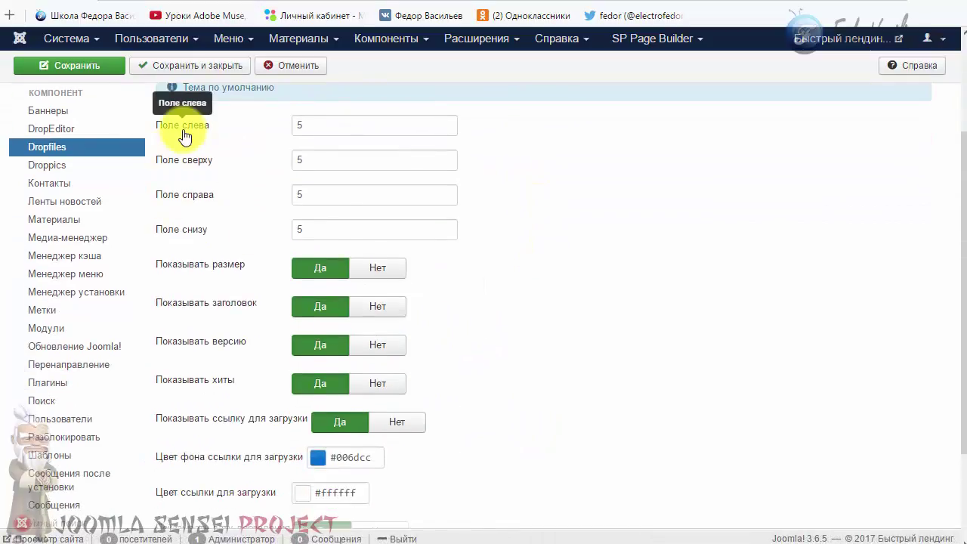
pyautogui.click(307, 161)
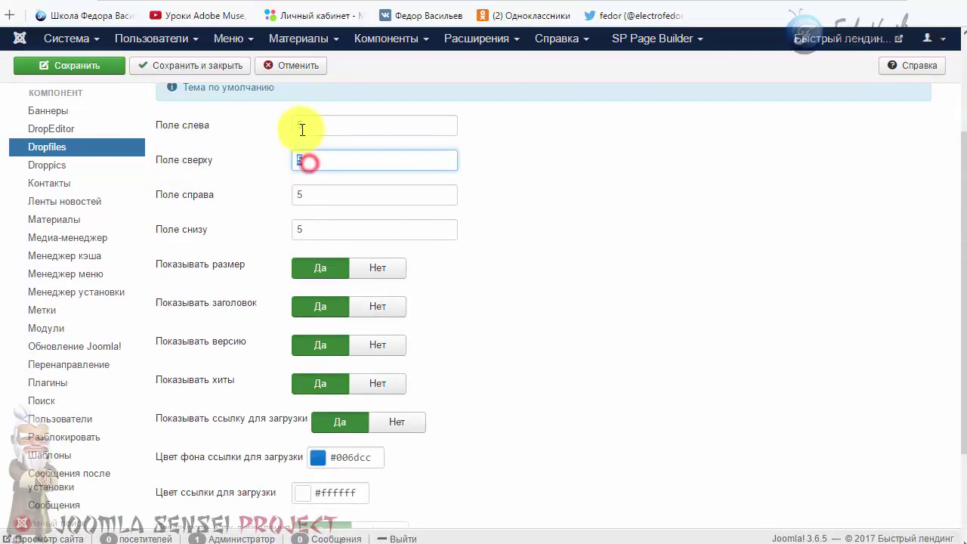
pyautogui.click(302, 124)
pyautogui.click(301, 167)
pyautogui.doubleClick(305, 195)
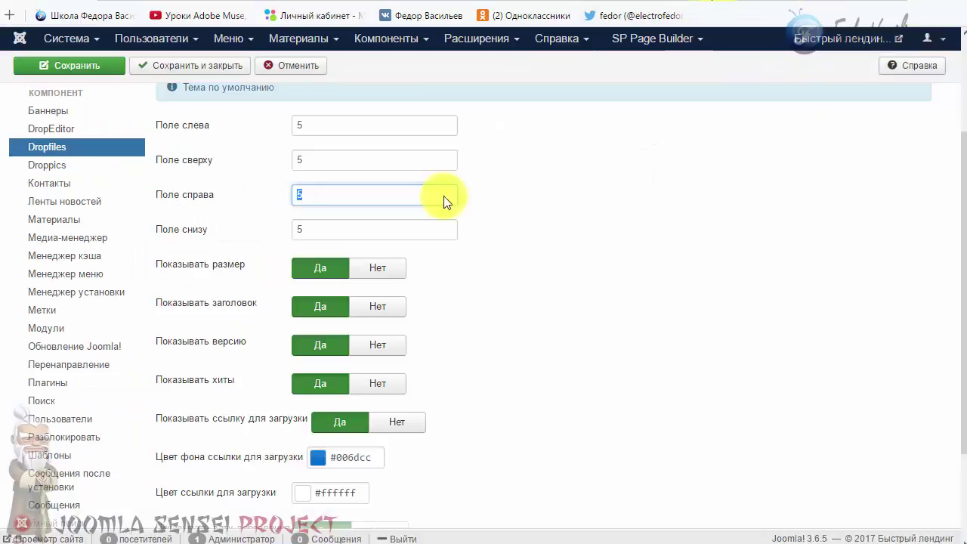
pyautogui.click(255, 207)
pyautogui.click(317, 226)
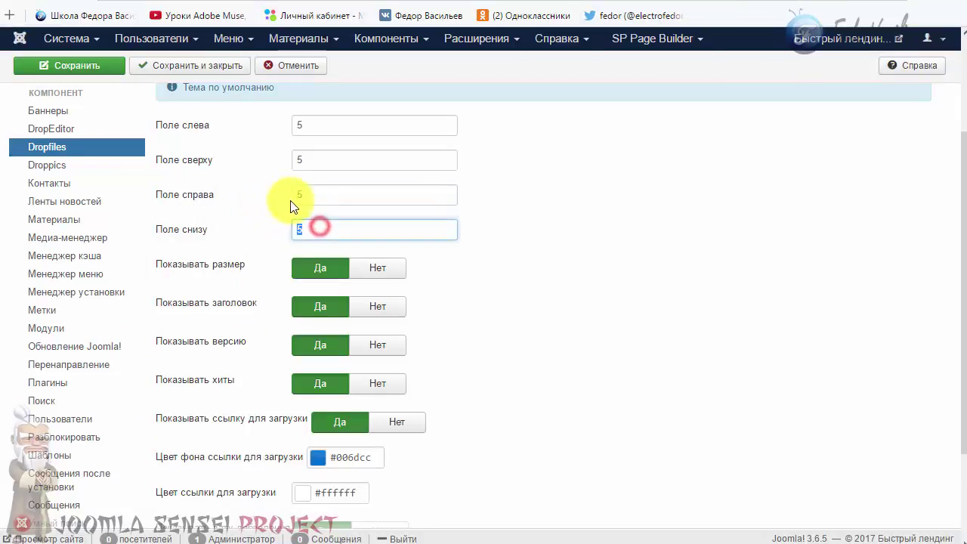
pyautogui.click(294, 196)
pyautogui.click(302, 168)
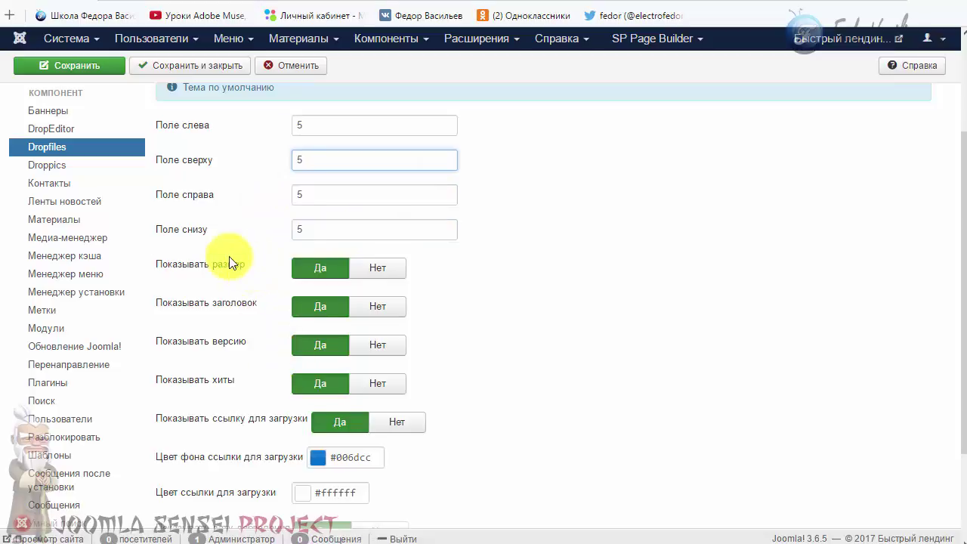
# - Turn off the file size display in the default theme, save the settings, and check the download block in the public article
pyautogui.click(383, 277)
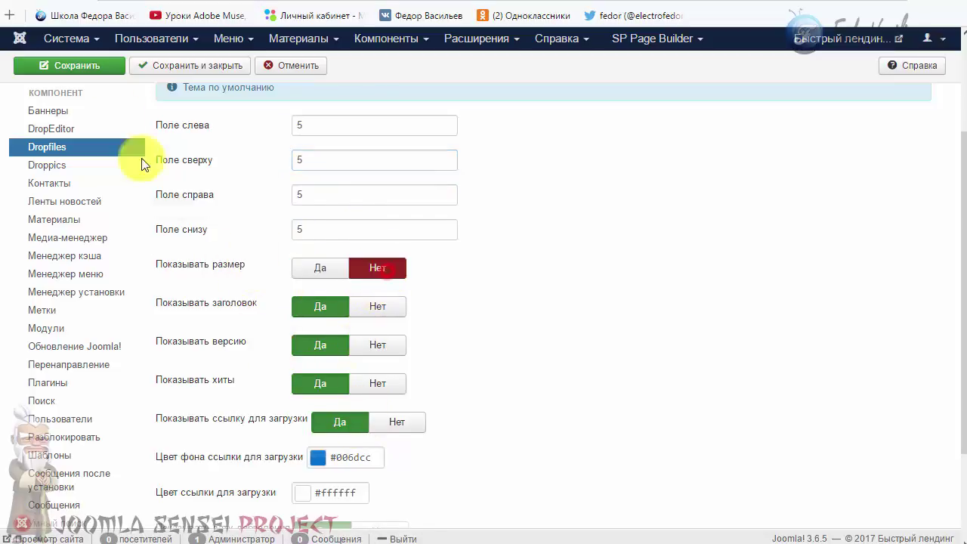
pyautogui.click(98, 65)
pyautogui.click(106, 2)
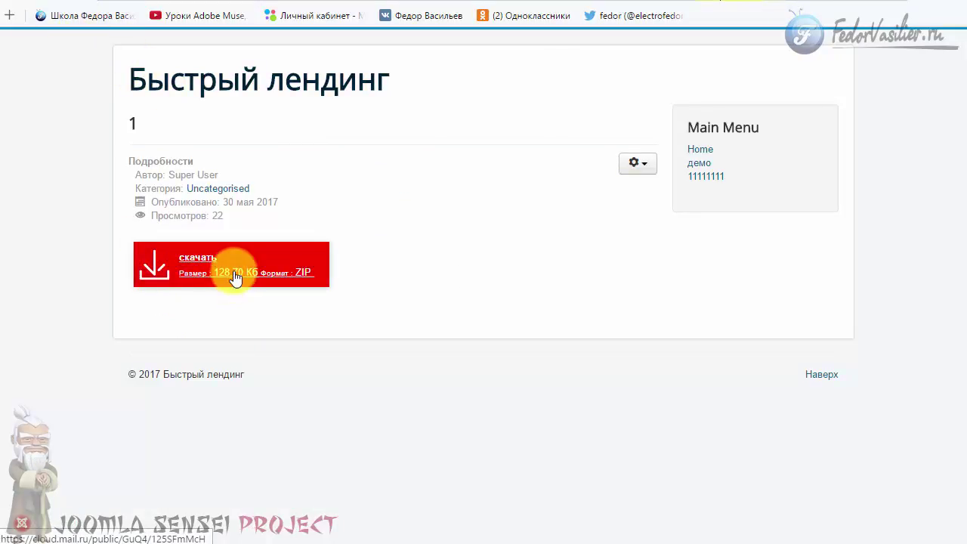
pyautogui.click(76, 2)
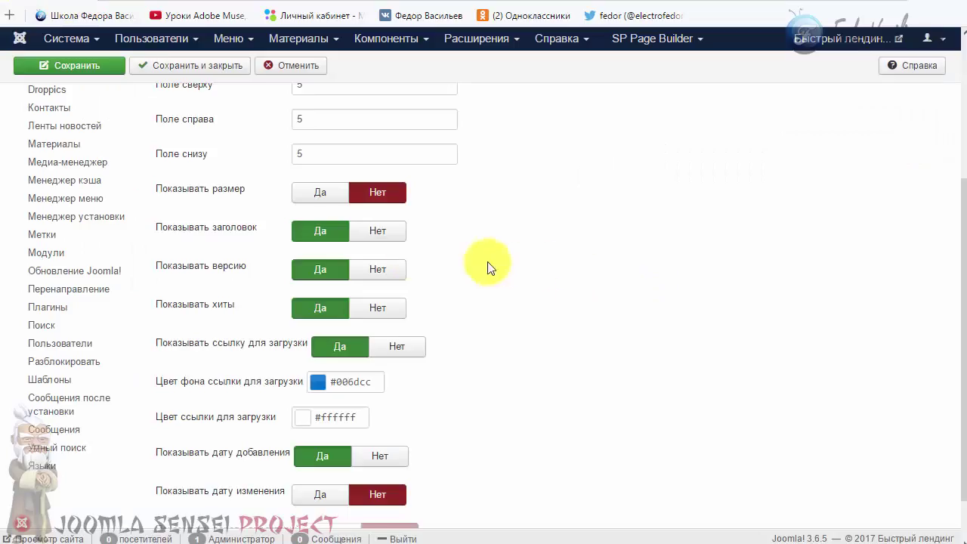
# - Turn off the version display in the default theme, keep the title shown, then save and close the Dropfiles settings
pyautogui.click(380, 232)
pyautogui.click(380, 270)
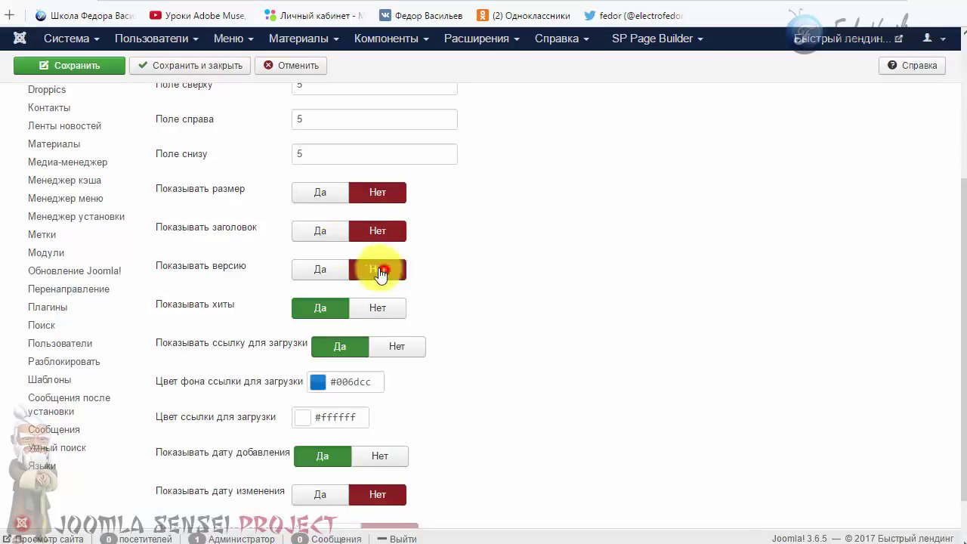
pyautogui.click(333, 238)
pyautogui.click(70, 65)
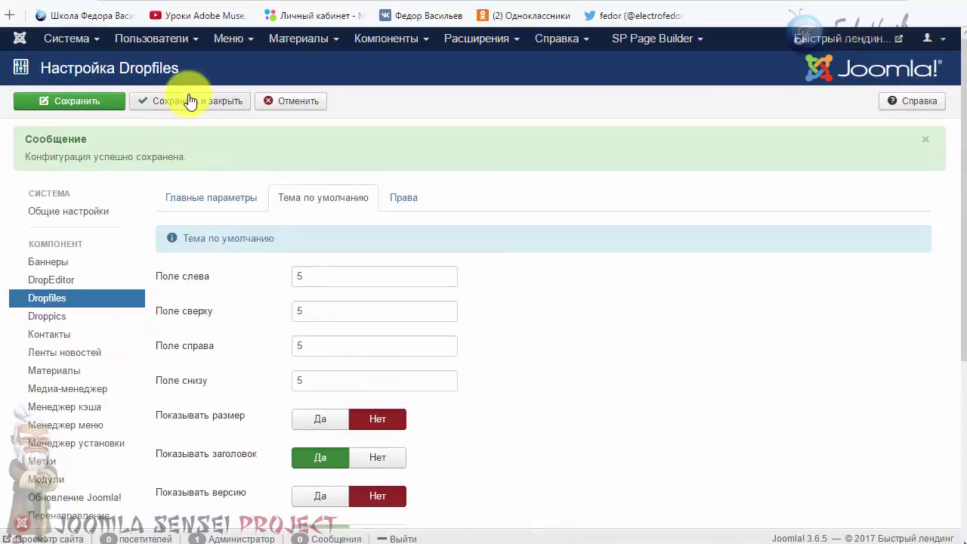
pyautogui.click(201, 108)
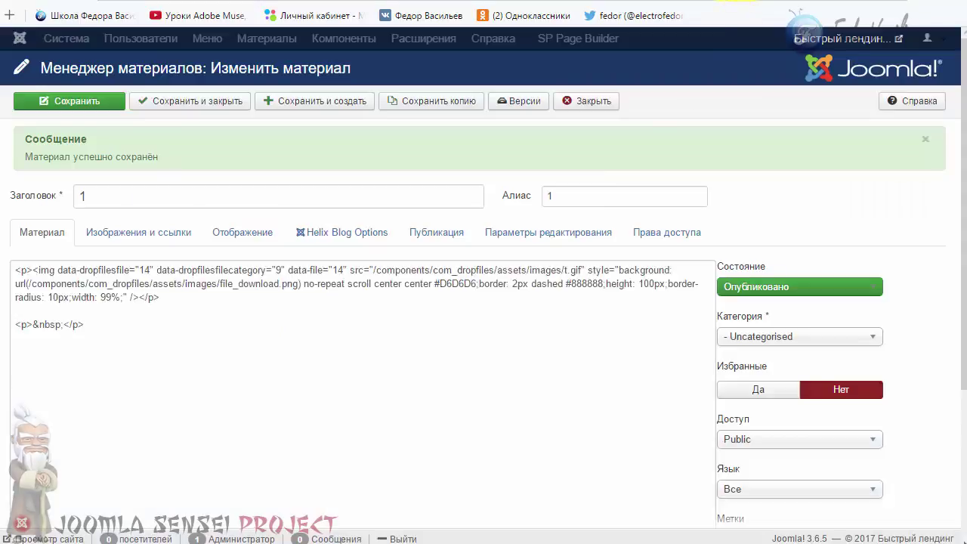
# - Open the Dropfiles file list from the file block embedded in article 1
pyautogui.click(412, 415)
pyautogui.scroll(-3, 470, 349)
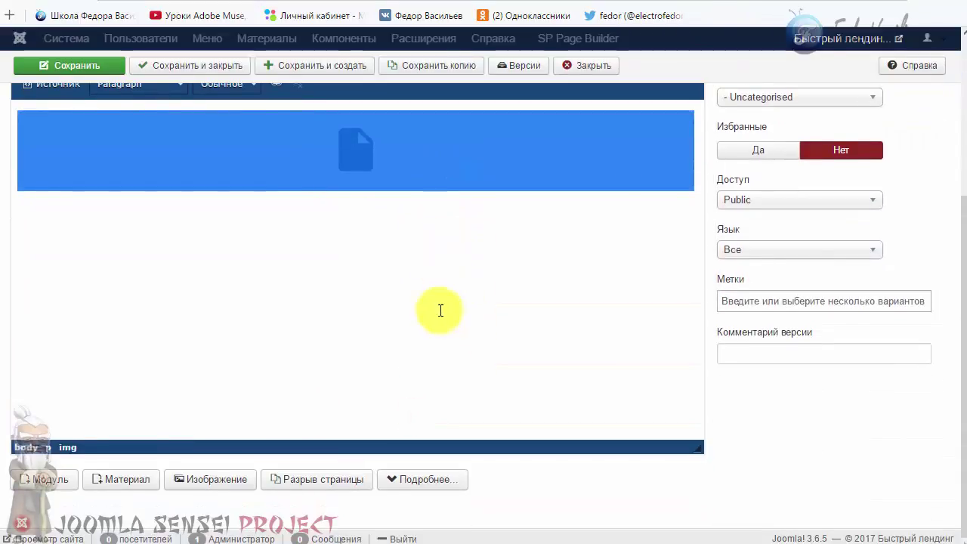
pyautogui.scroll(3, 441, 309)
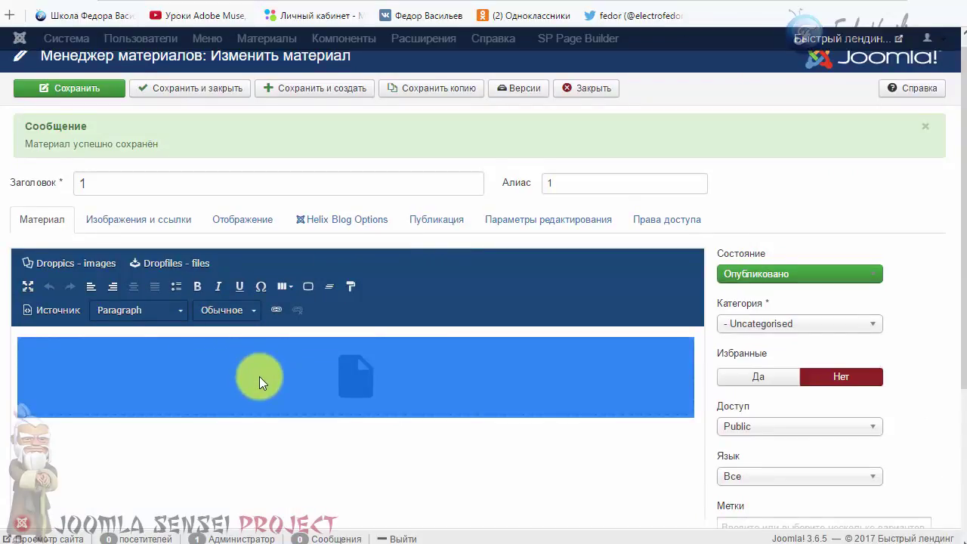
pyautogui.scroll(-3, 260, 380)
pyautogui.scroll(3, 260, 378)
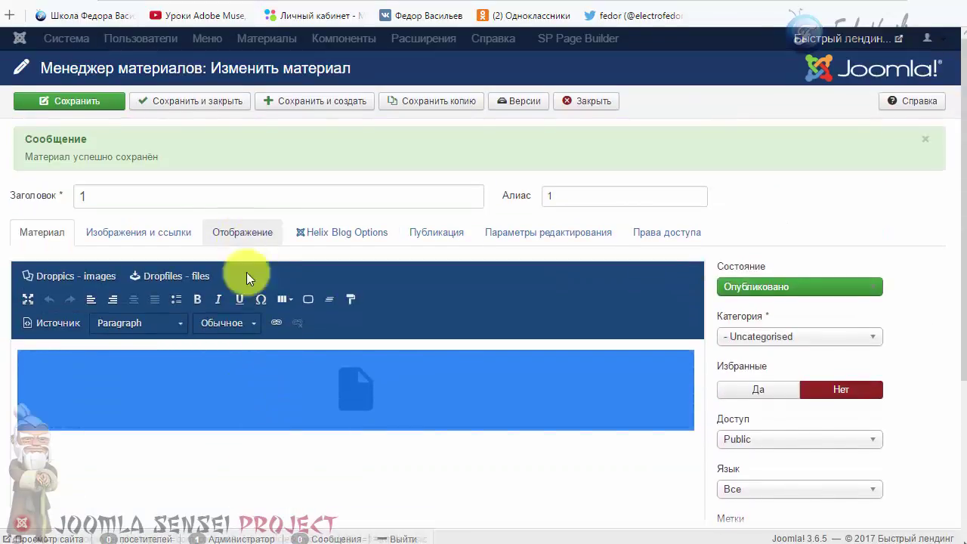
pyautogui.doubleClick(389, 404)
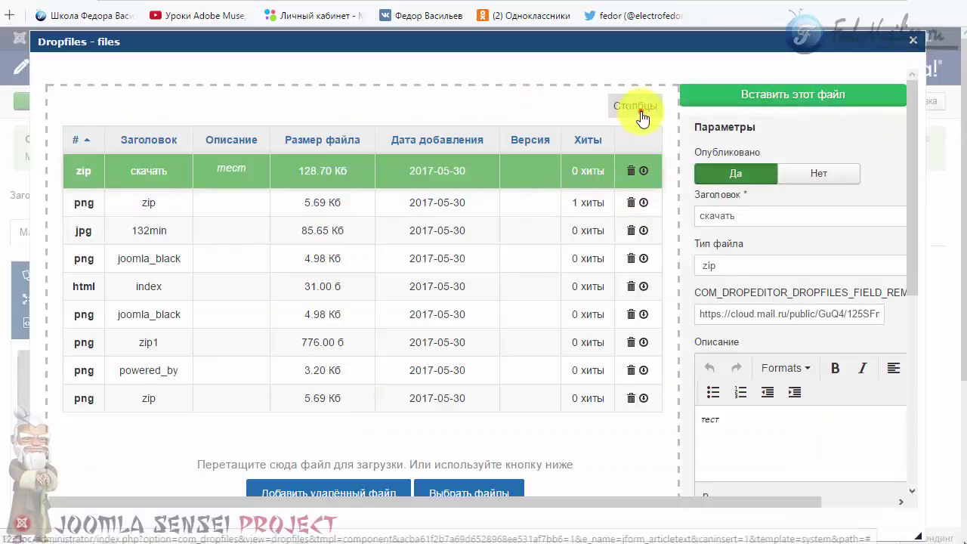
# - Hide the Размер файла column in the Dropfiles file list and close the dialog
pyautogui.click(642, 114)
pyautogui.click(564, 175)
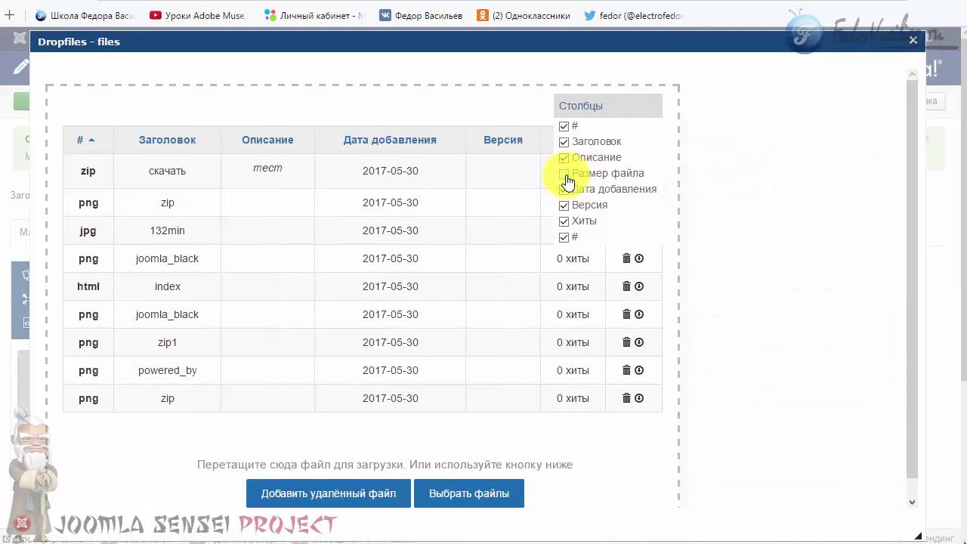
pyautogui.click(605, 113)
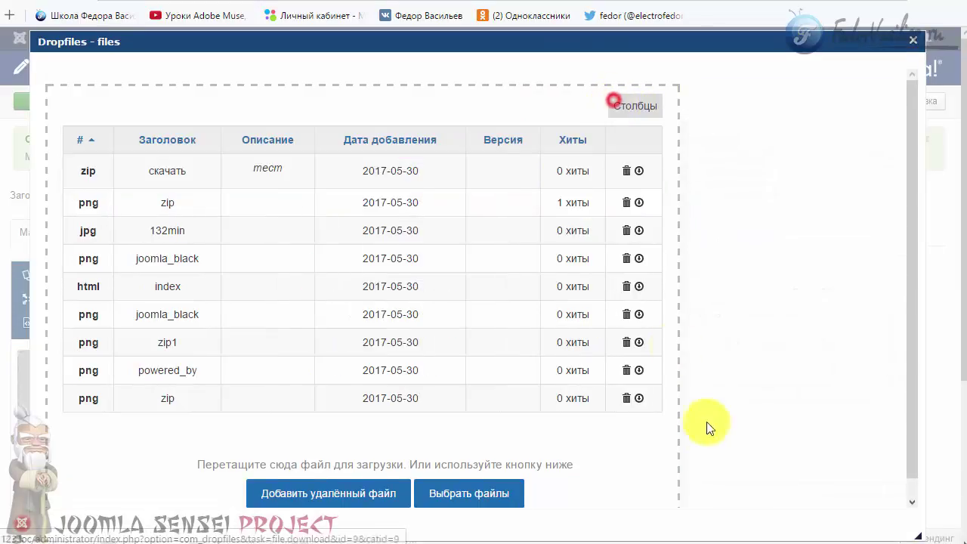
pyautogui.click(916, 46)
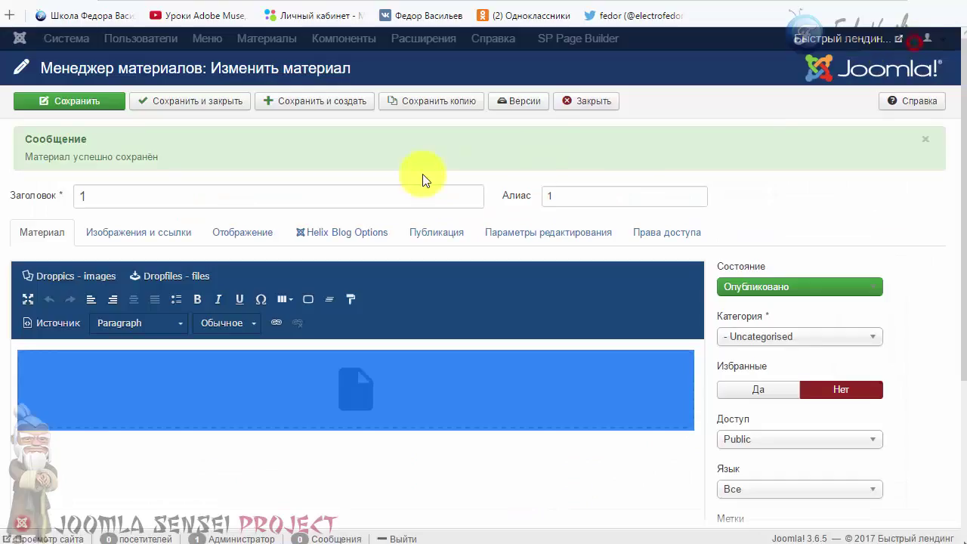
# - Close the article and examine the display options in the Dropfiles component's default theme settings
pyautogui.click(561, 102)
pyautogui.click(393, 39)
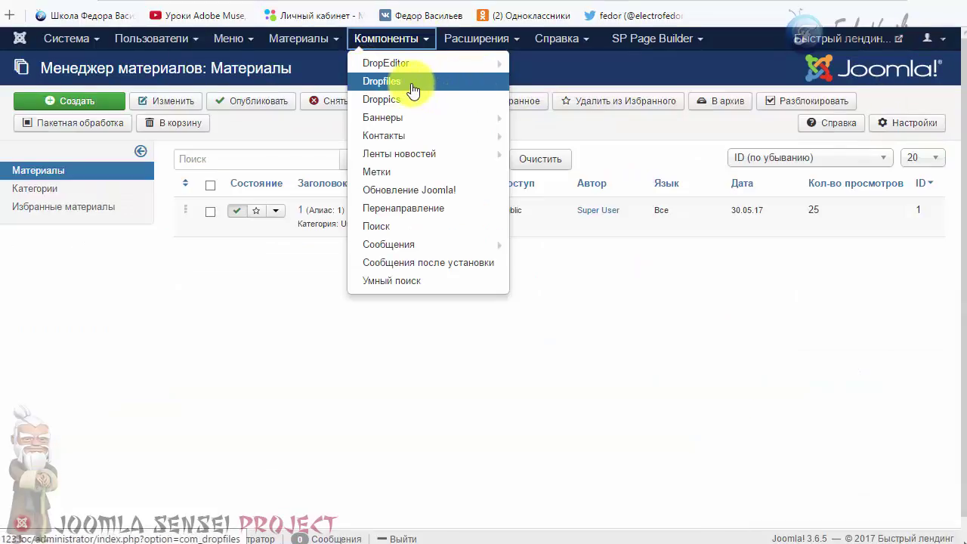
pyautogui.click(412, 90)
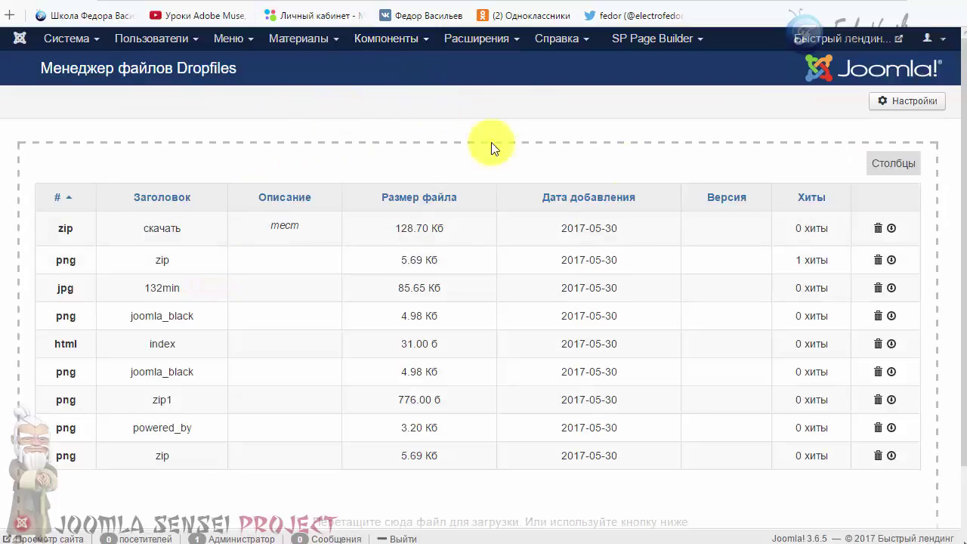
pyautogui.click(888, 101)
pyautogui.click(349, 133)
pyautogui.scroll(-3, 487, 242)
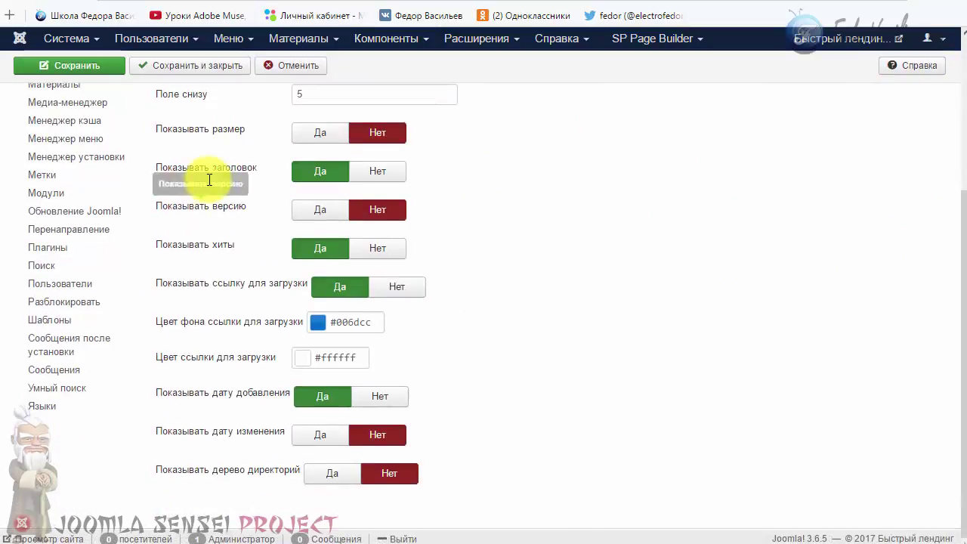
pyautogui.scroll(2, 103, 313)
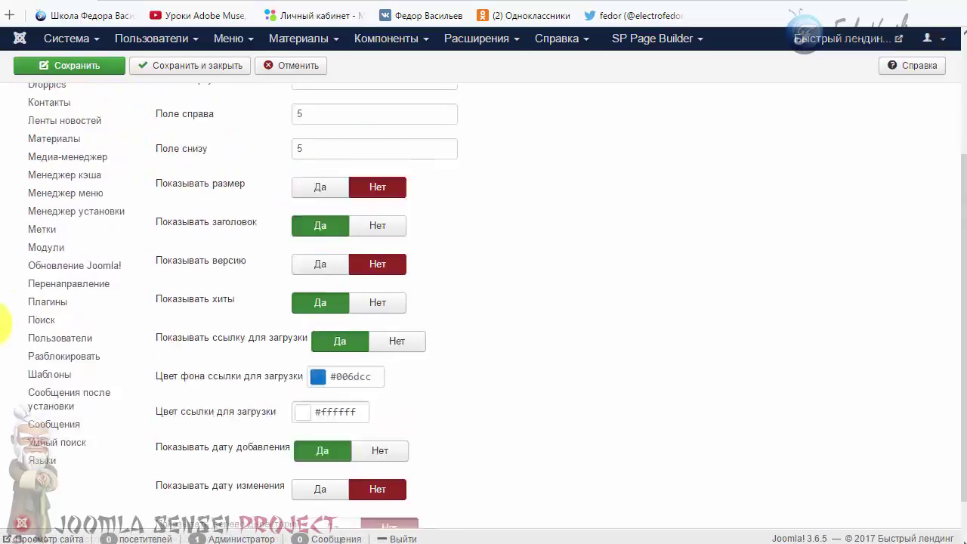
pyautogui.scroll(-2, 280, 248)
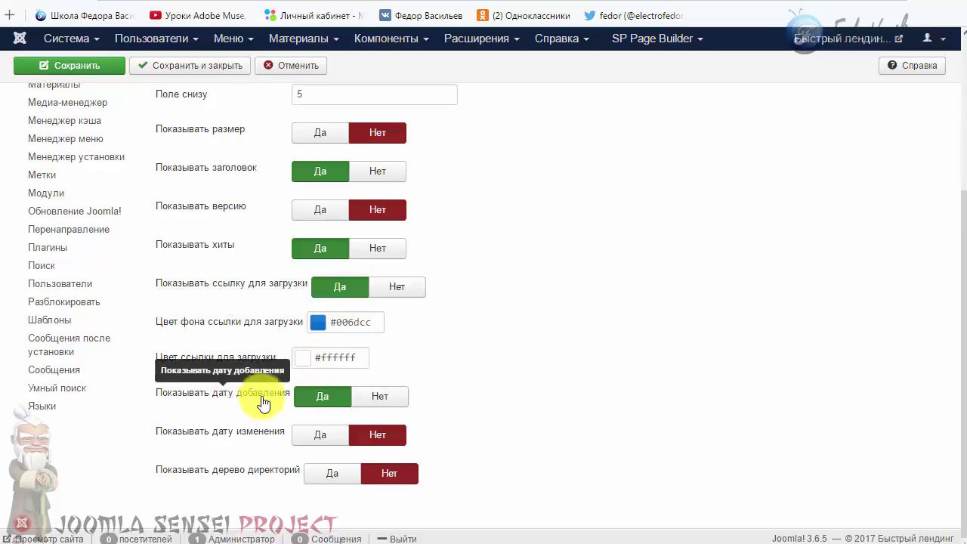
pyautogui.scroll(4, 454, 446)
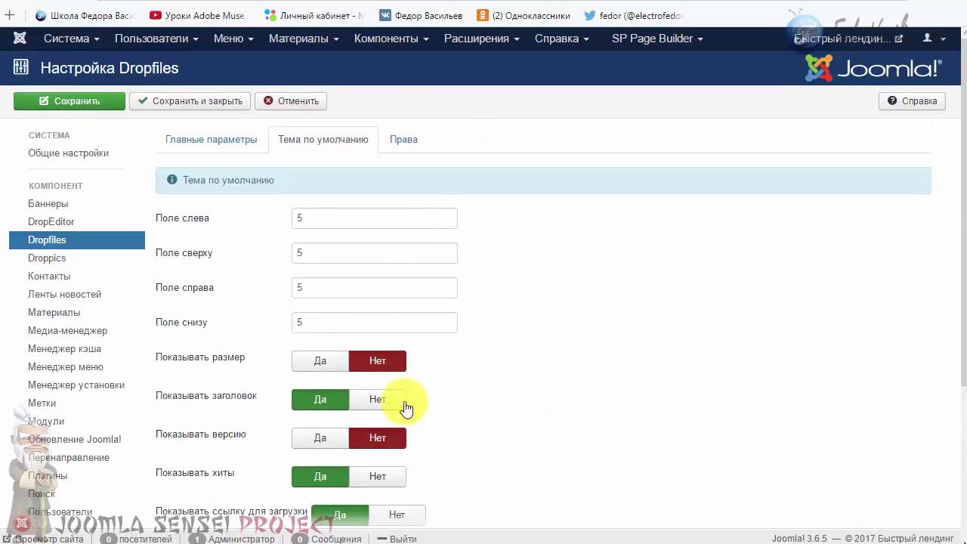
# - Examine the Dropfiles permissions, default theme and main parameters, including the allowed extensions, and leave the settings without saving
pyautogui.click(403, 144)
pyautogui.click(322, 142)
pyautogui.click(216, 142)
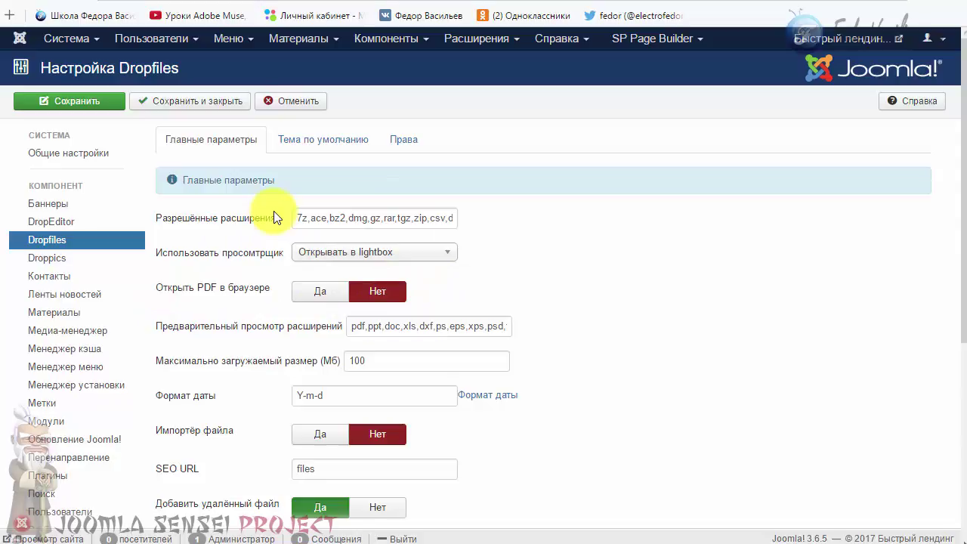
pyautogui.moveTo(303, 219); pyautogui.dragTo(626, 232)
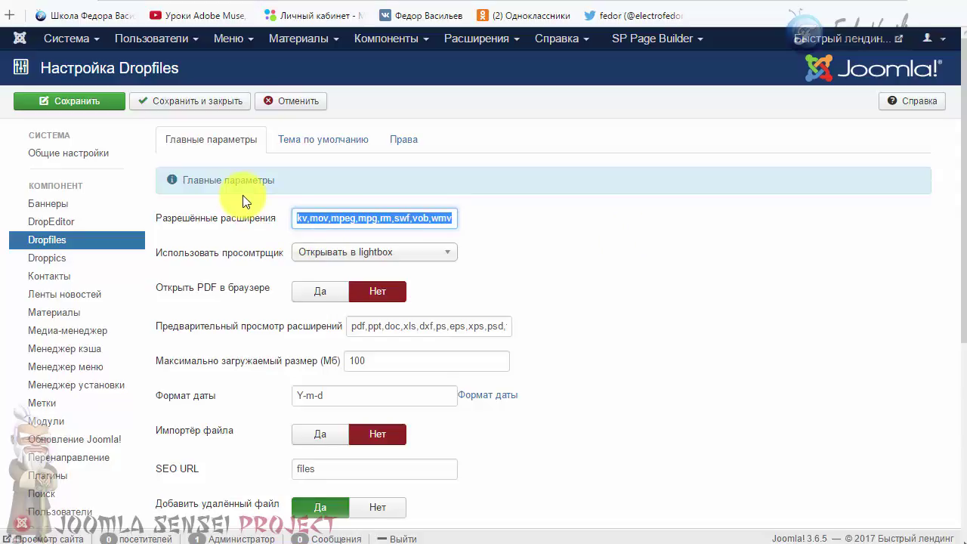
pyautogui.click(309, 139)
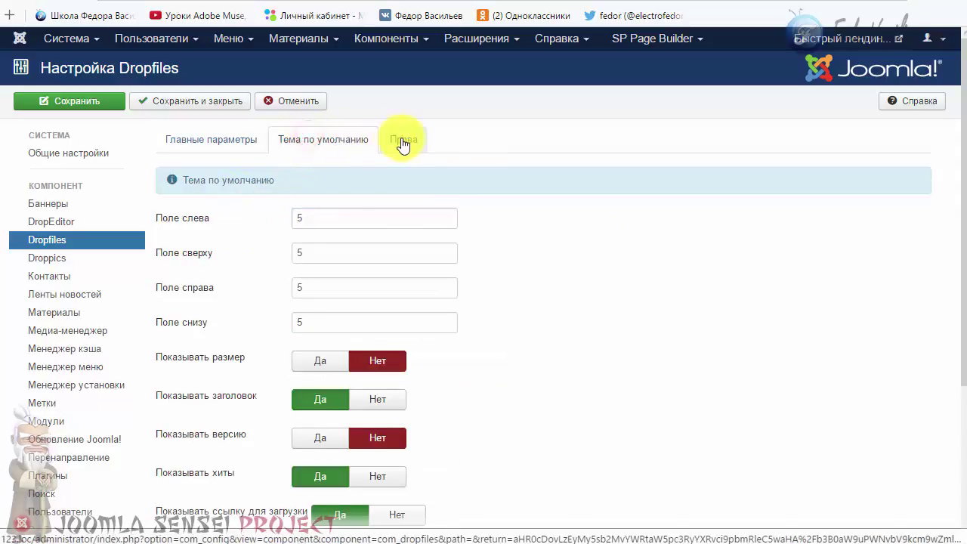
pyautogui.click(402, 145)
pyautogui.click(295, 140)
pyautogui.click(253, 142)
pyautogui.click(274, 104)
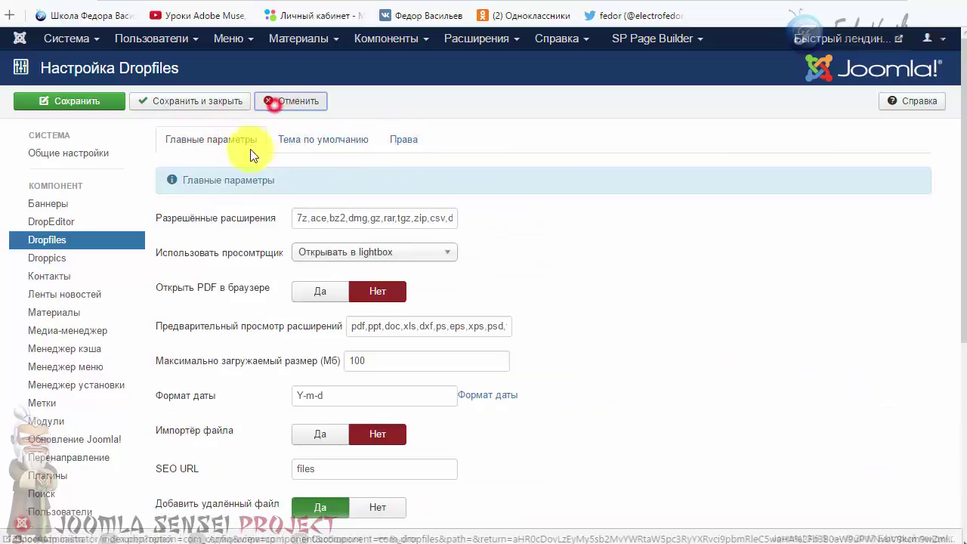
# - Select the скачать zip file in the Dropfiles manager and examine its parameters, description and publication dates
pyautogui.click(198, 228)
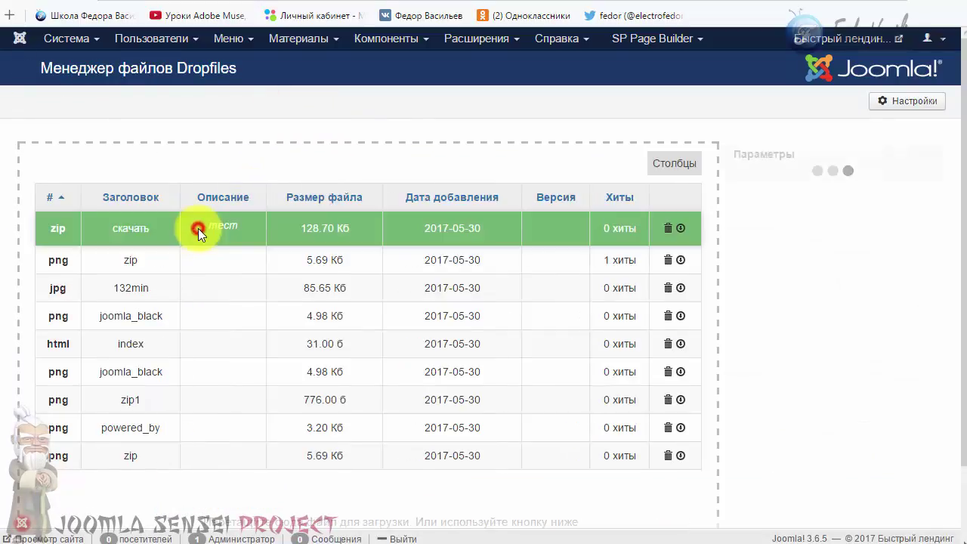
pyautogui.scroll(-3, 501, 229)
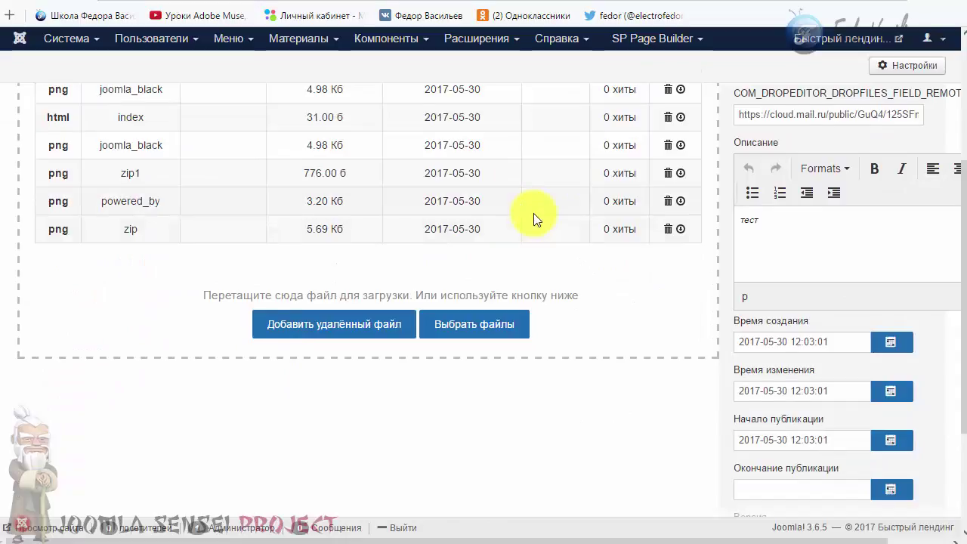
pyautogui.scroll(-2, 533, 215)
pyautogui.scroll(5, 533, 213)
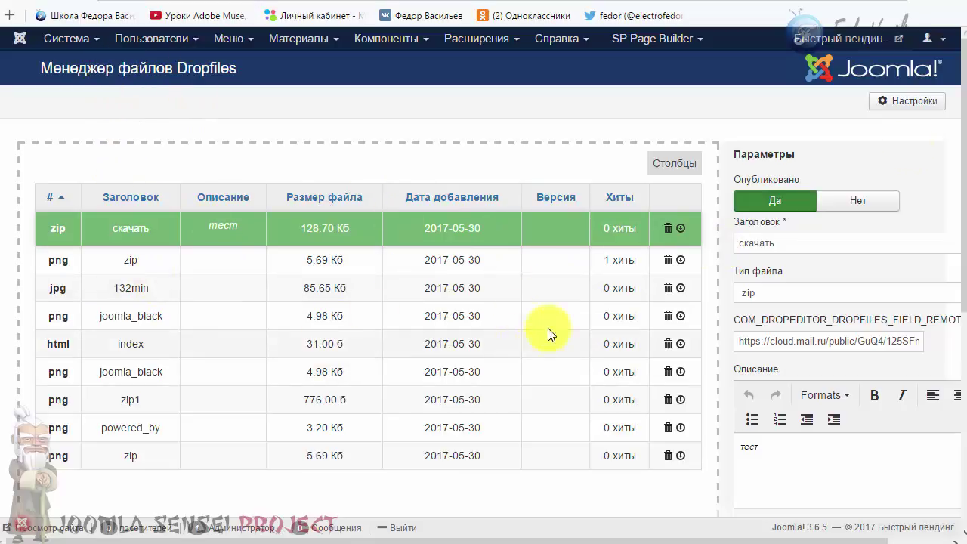
pyautogui.scroll(-4, 384, 324)
pyautogui.scroll(4, 280, 69)
# - Open article 1 for editing and look through the block styles offered by the editor
pyautogui.click(306, 44)
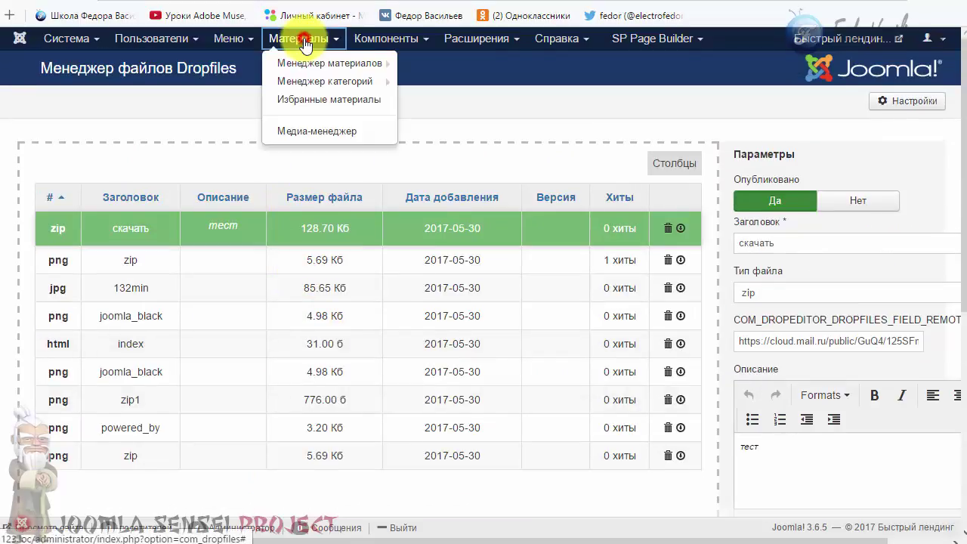
pyautogui.click(280, 63)
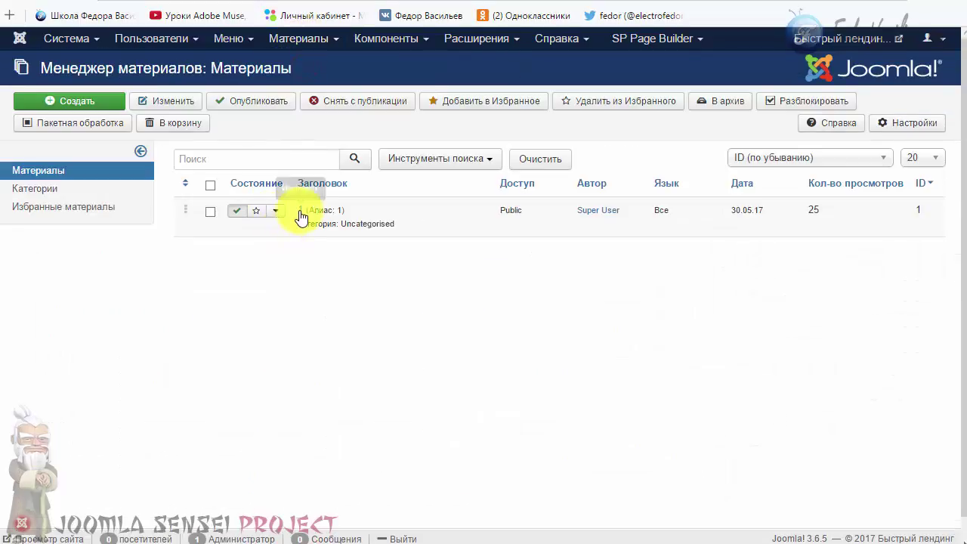
pyautogui.click(301, 212)
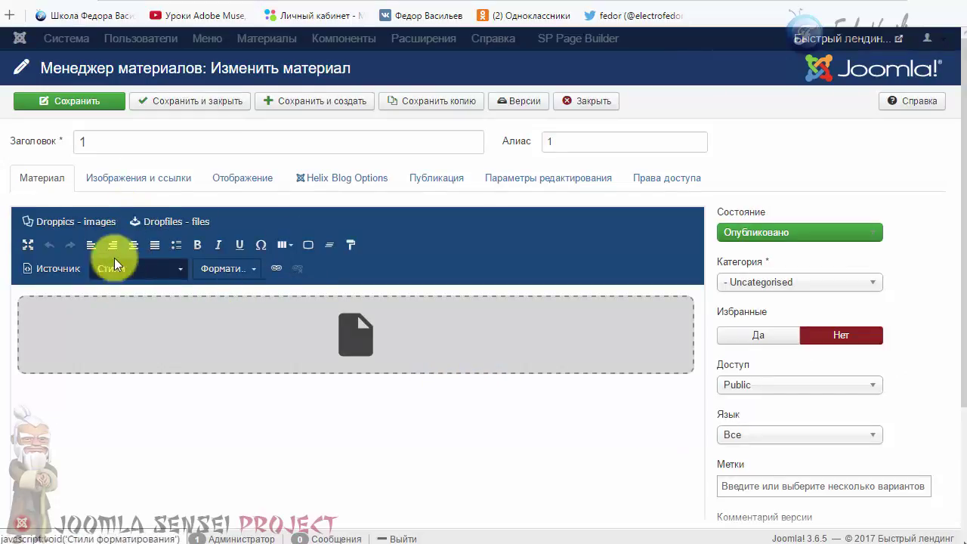
pyautogui.click(139, 270)
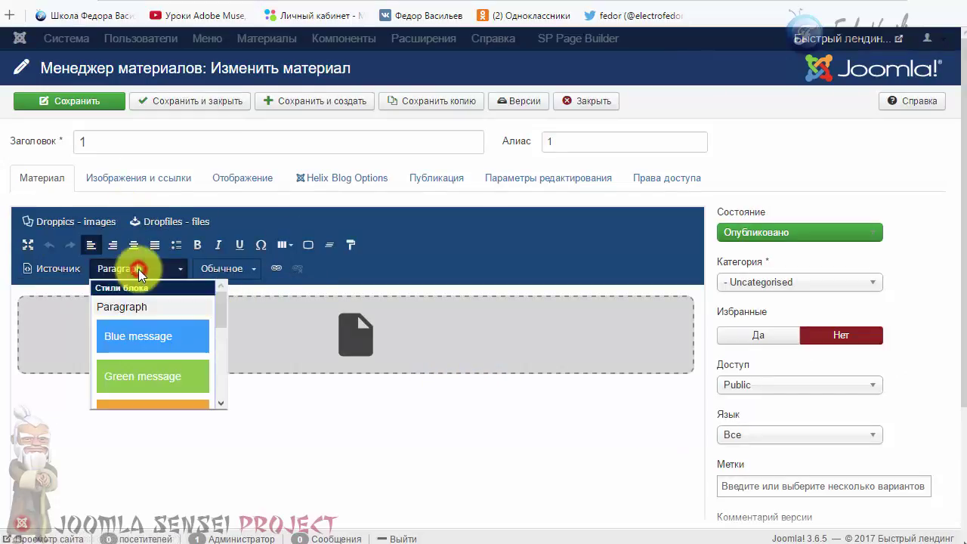
pyautogui.click(139, 269)
pyautogui.click(139, 270)
pyautogui.scroll(-3, 136, 348)
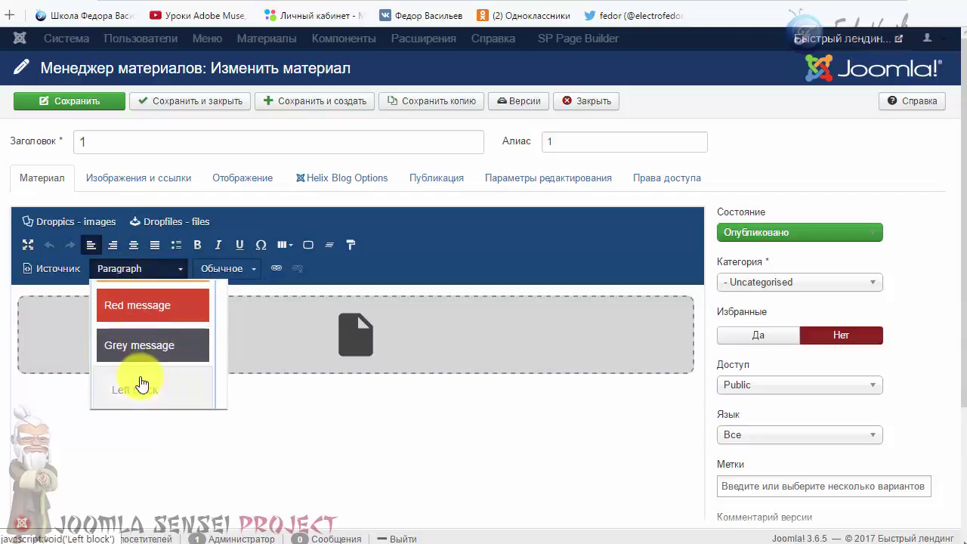
pyautogui.click(171, 266)
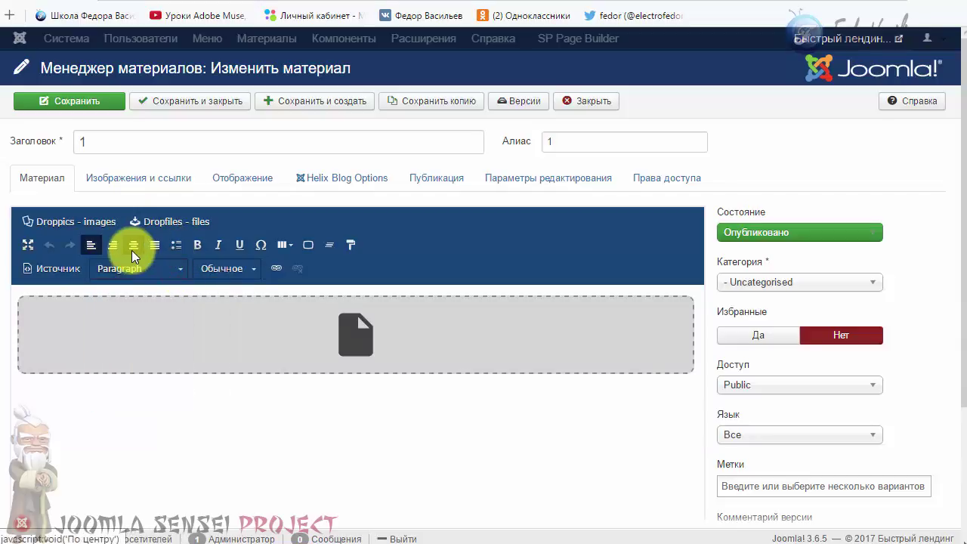
# - View the editor's Bulleted List options and the Templates dialog, closing each without inserting or saving anything there
pyautogui.click(179, 246)
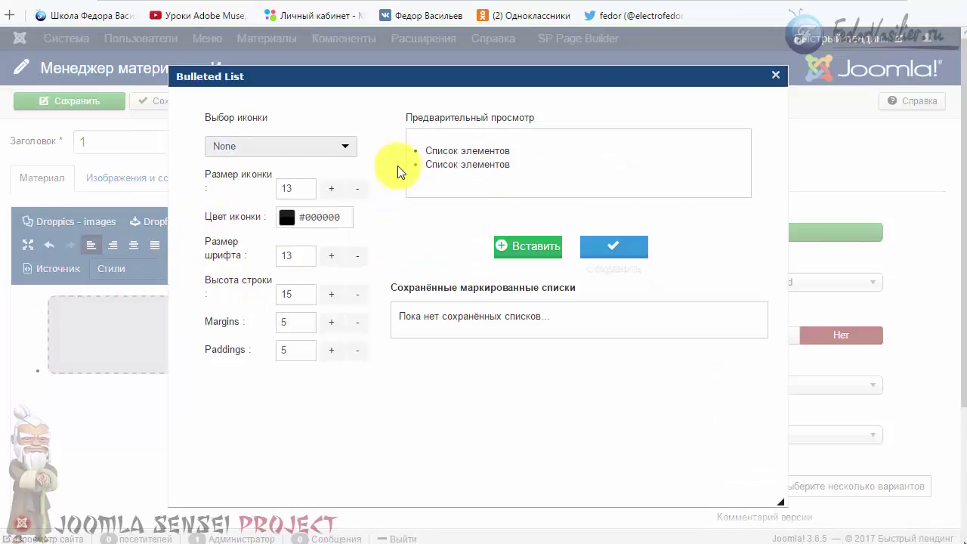
pyautogui.click(776, 75)
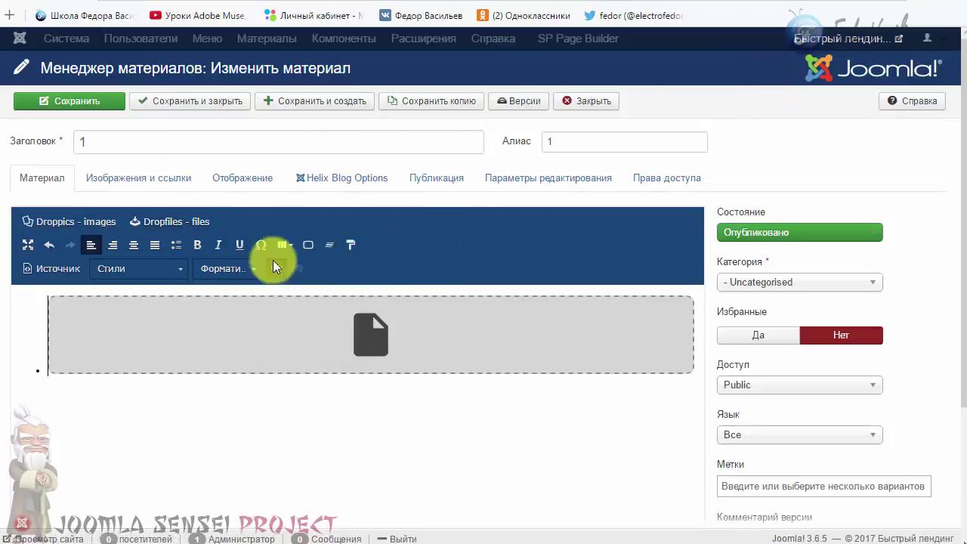
pyautogui.click(352, 244)
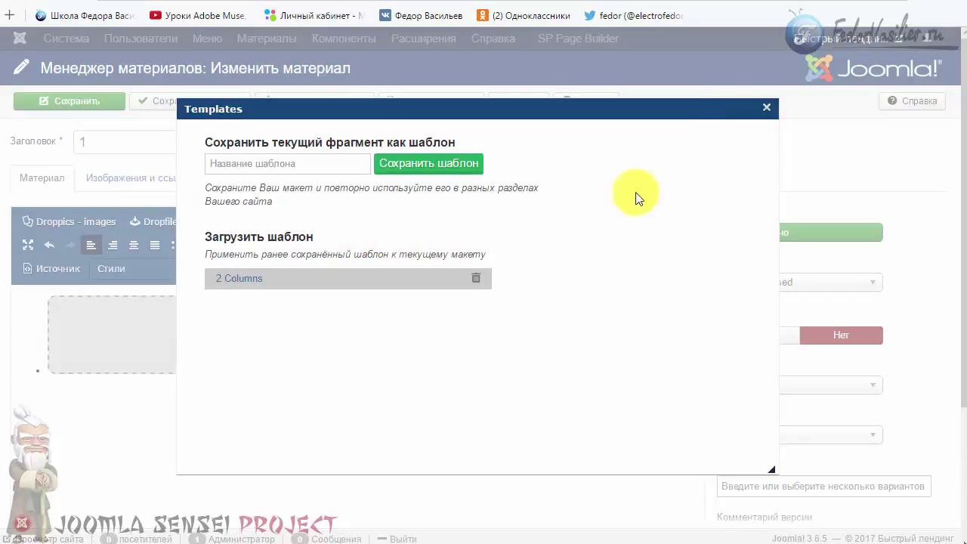
pyautogui.click(768, 108)
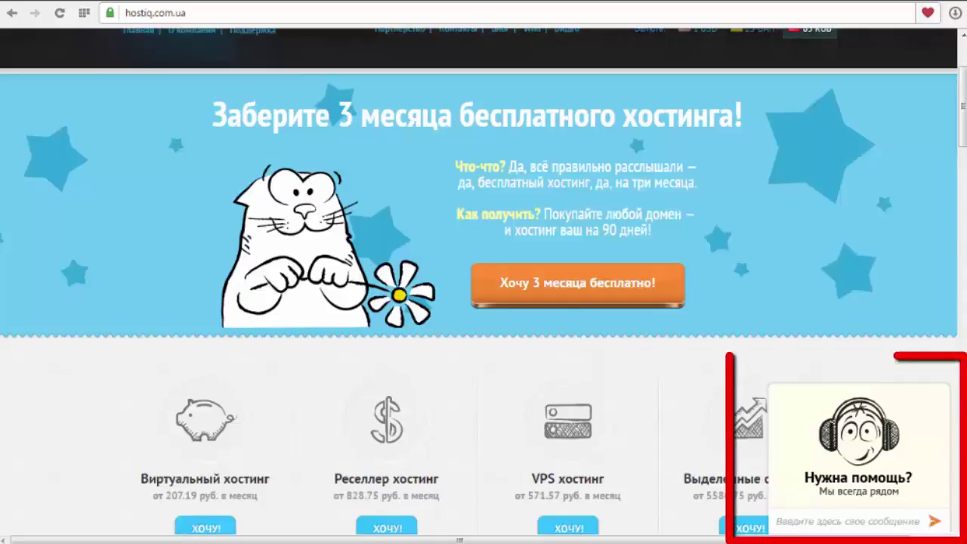
# - Open the support chat form on the hostiq.com.ua site and collapse it again
pyautogui.click(852, 478)
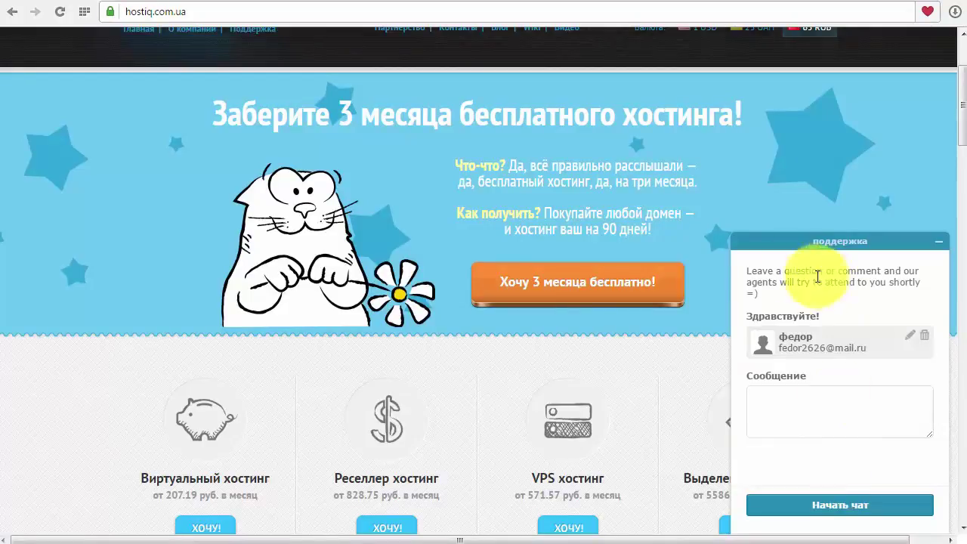
pyautogui.click(922, 237)
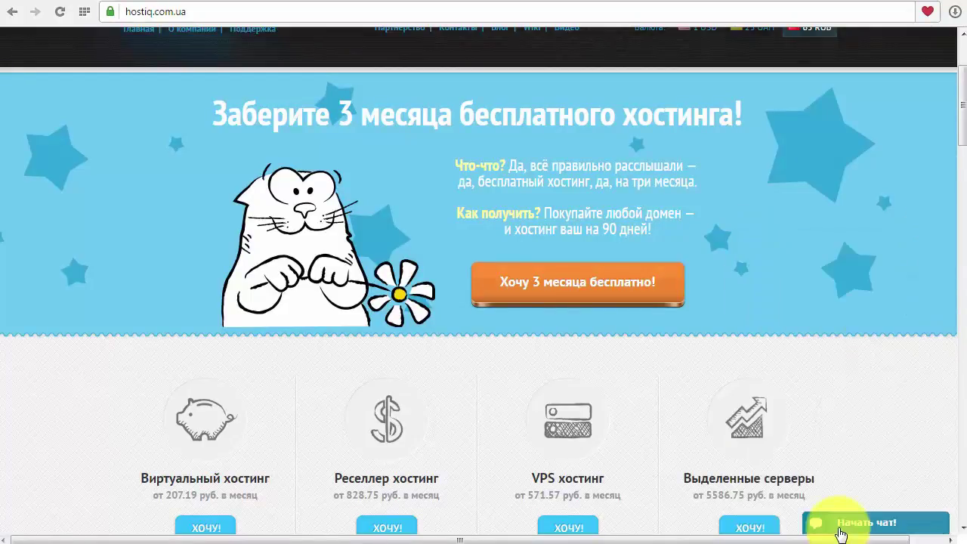